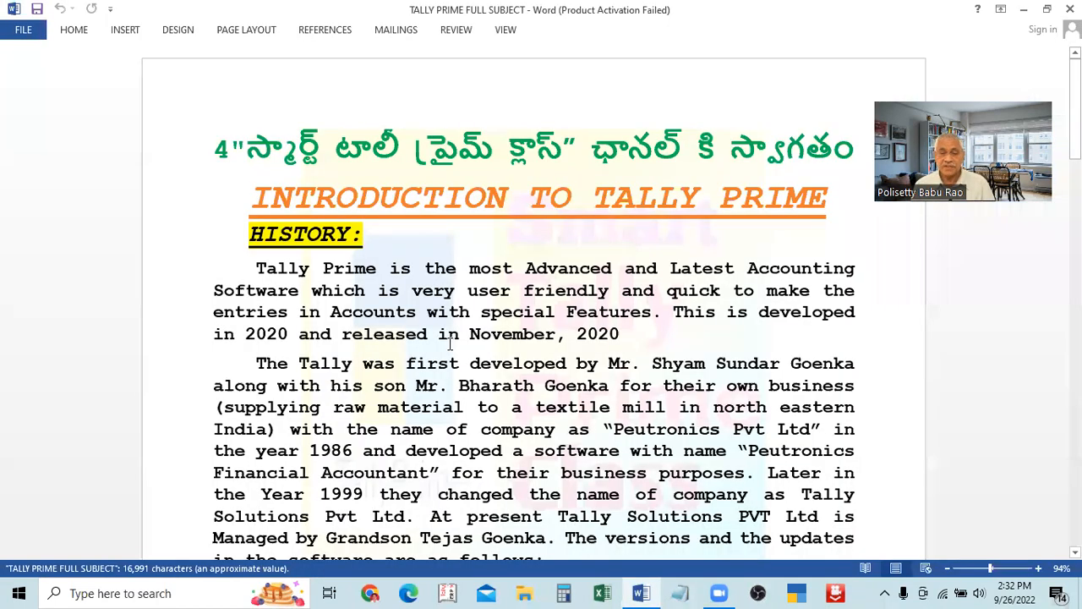
Review the document's Tally Prime history, versions table, key features and the index of syllabus topics
{"action": "scroll", "coordinate": [669, 363], "scroll_direction": "down", "scroll_amount": 5}
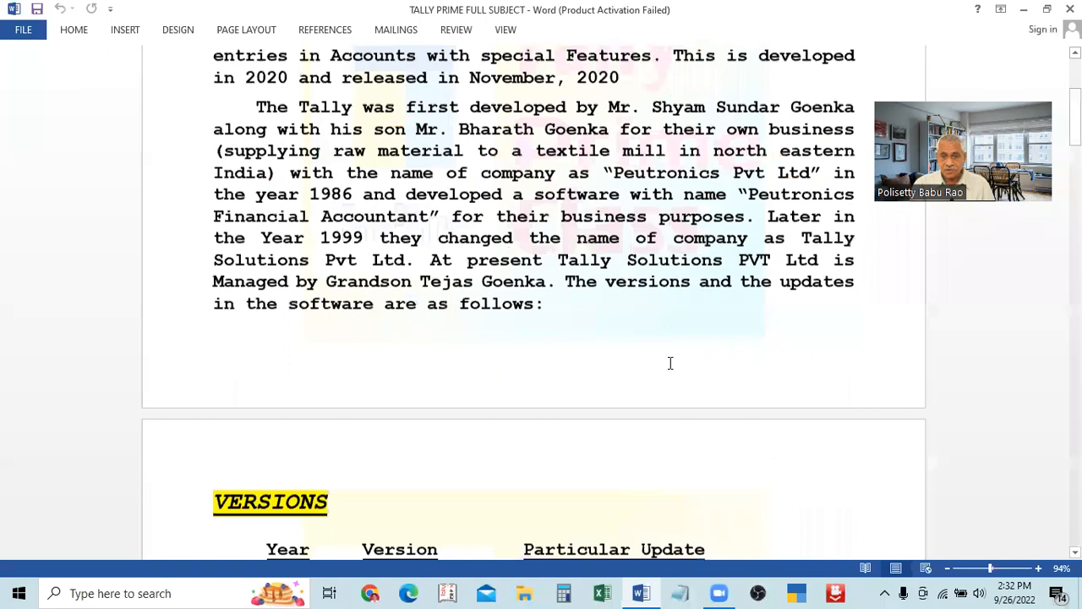
{"action": "scroll", "coordinate": [668, 363], "scroll_direction": "down", "scroll_amount": 3}
{"action": "scroll", "coordinate": [735, 350], "scroll_direction": "down", "scroll_amount": 3}
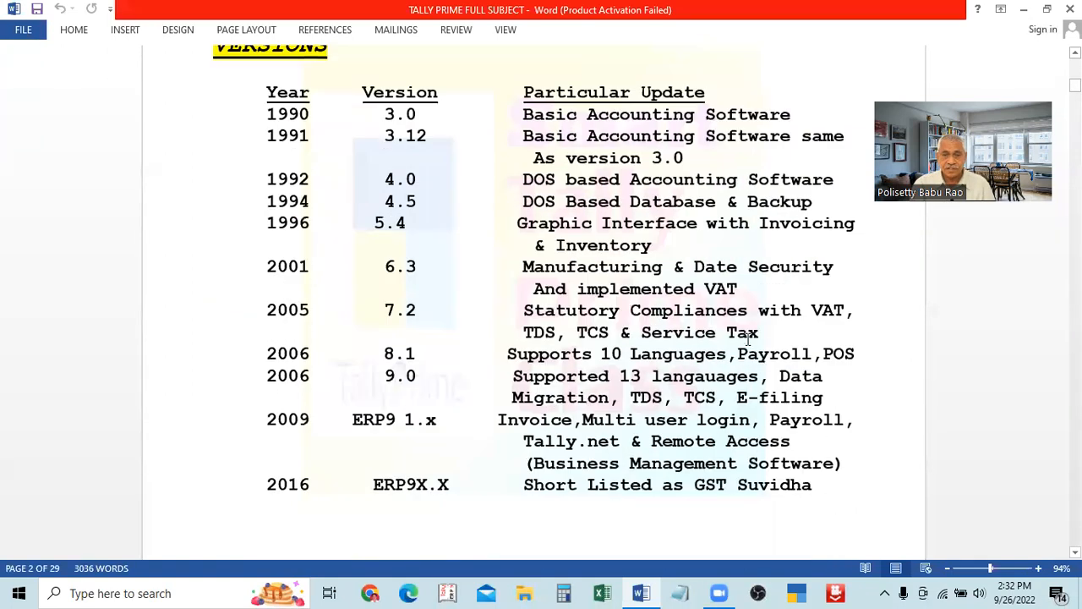
{"action": "left_click", "coordinate": [699, 450]}
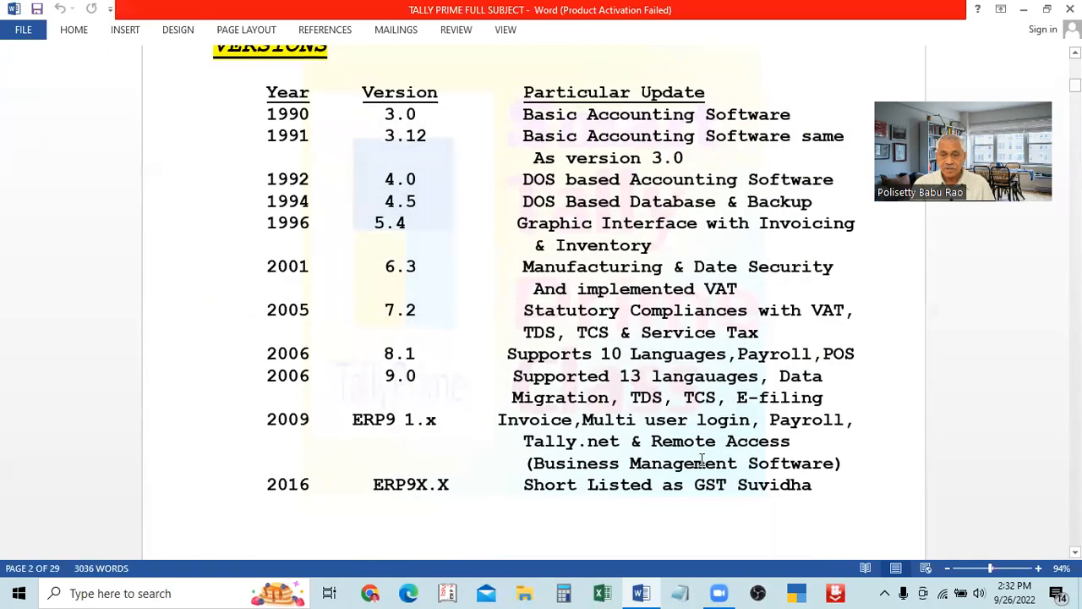
{"action": "scroll", "coordinate": [651, 414], "scroll_direction": "down", "scroll_amount": 20}
{"action": "scroll", "coordinate": [658, 382], "scroll_direction": "down", "scroll_amount": 9}
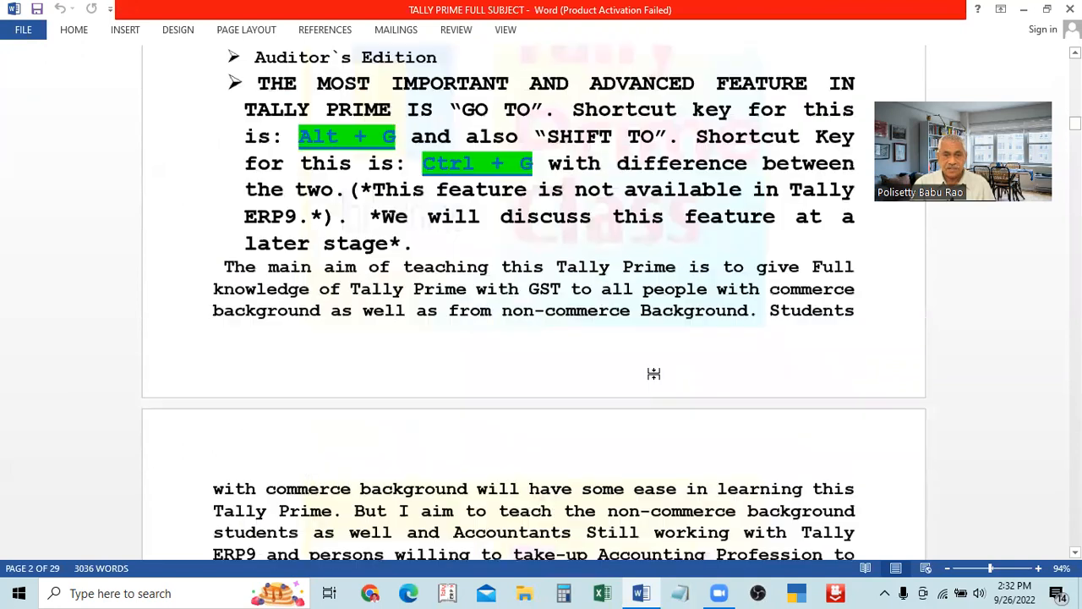
{"action": "scroll", "coordinate": [676, 387], "scroll_direction": "down", "scroll_amount": 15}
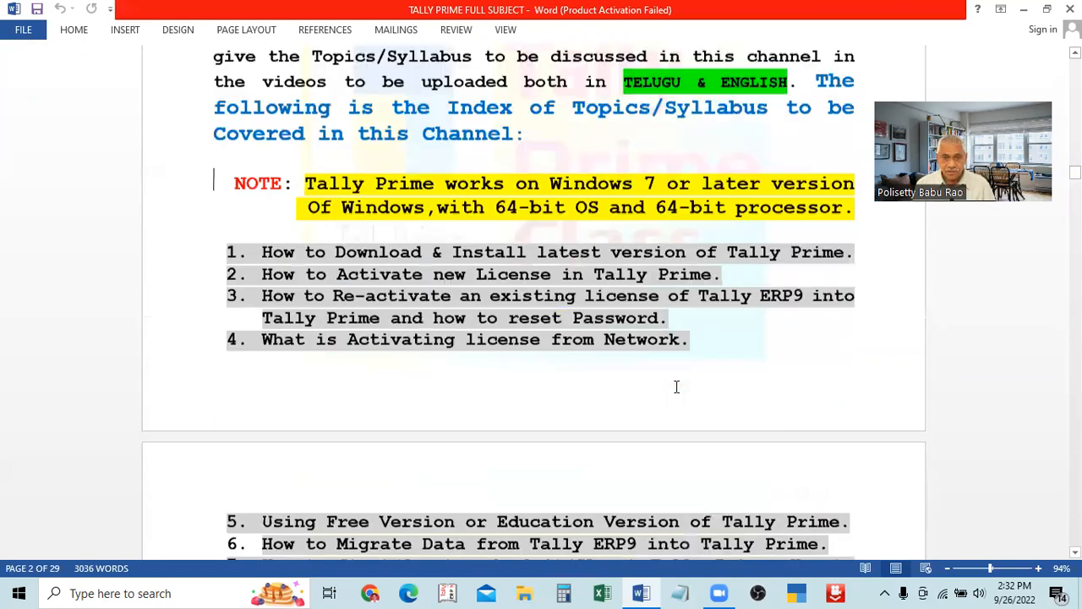
{"action": "scroll", "coordinate": [677, 387], "scroll_direction": "down", "scroll_amount": 8}
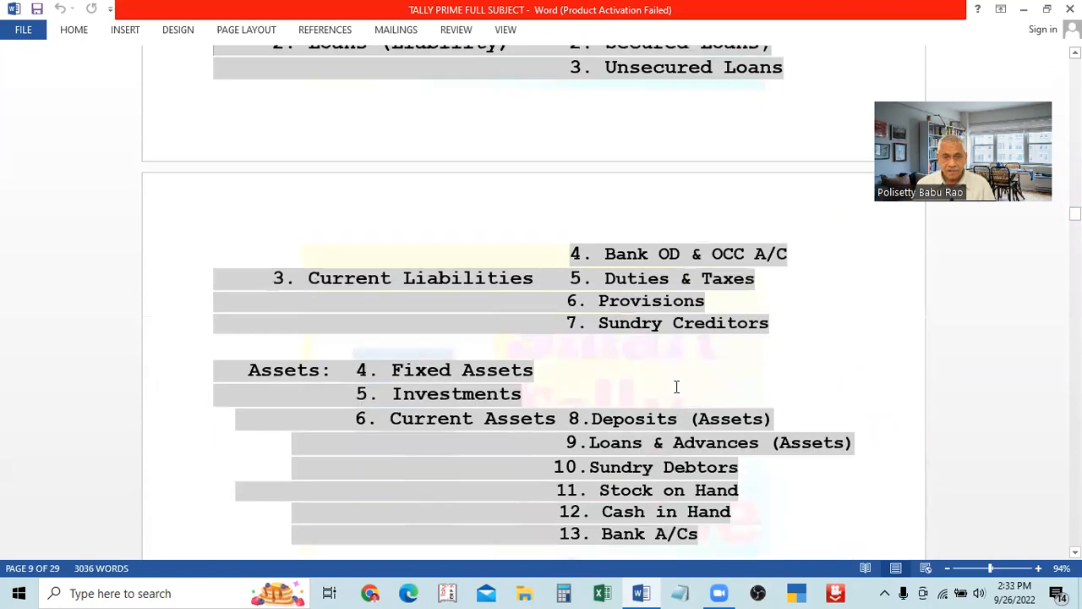
Examine the document's welcome page again, along with the features list describing the Go To shortcuts
{"action": "scroll", "coordinate": [677, 387], "scroll_direction": "up", "scroll_amount": 10}
{"action": "scroll", "coordinate": [676, 387], "scroll_direction": "up", "scroll_amount": 20}
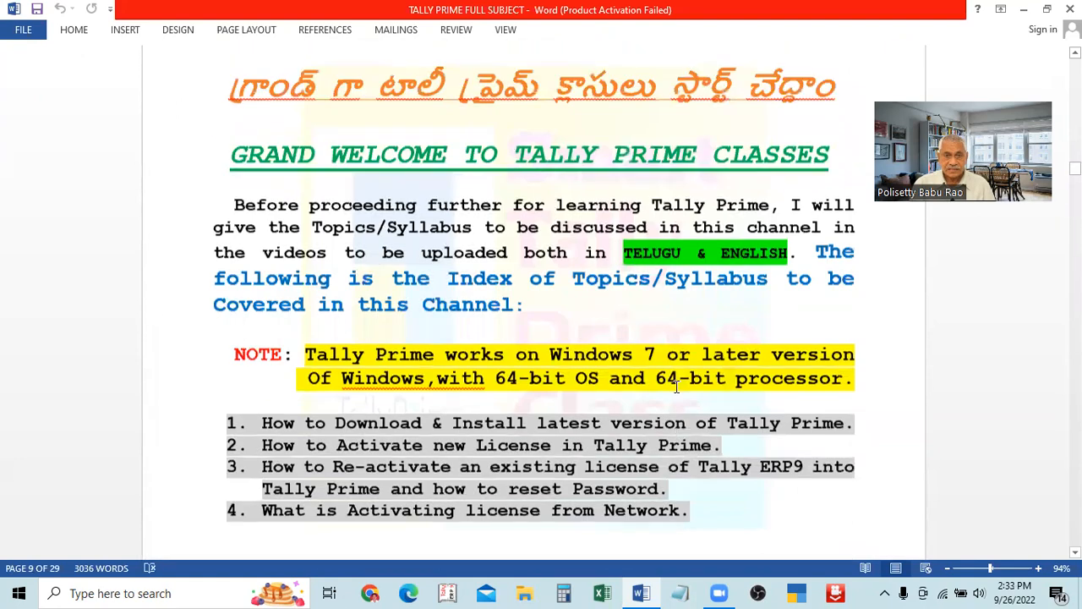
{"action": "scroll", "coordinate": [676, 387], "scroll_direction": "up", "scroll_amount": 5}
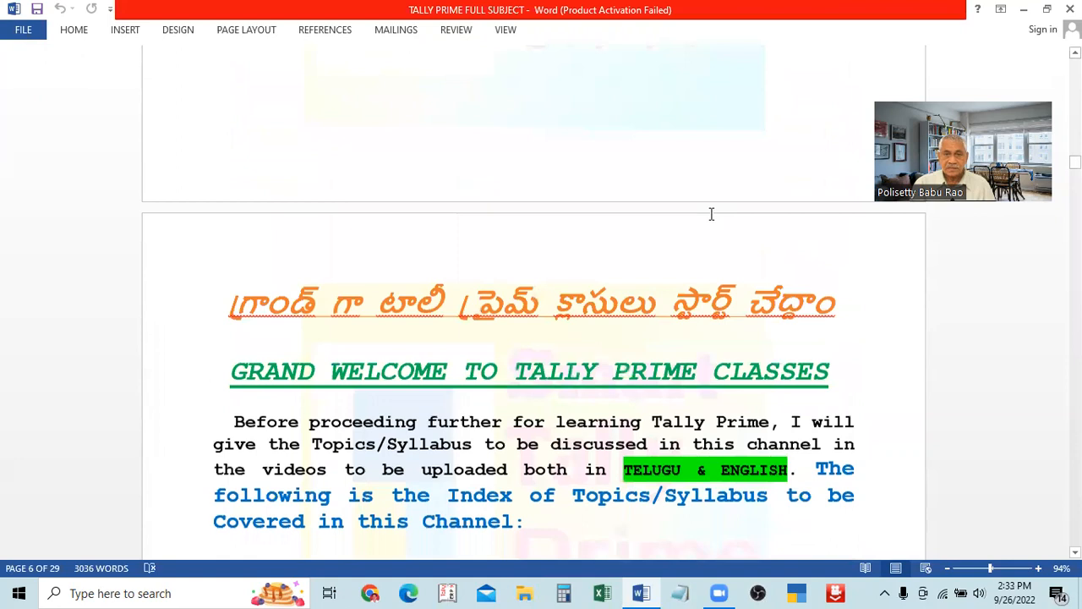
{"action": "scroll", "coordinate": [711, 213], "scroll_direction": "up", "scroll_amount": 20}
{"action": "scroll", "coordinate": [673, 276], "scroll_direction": "up", "scroll_amount": 15}
{"action": "scroll", "coordinate": [672, 275], "scroll_direction": "up", "scroll_amount": 13}
{"action": "scroll", "coordinate": [674, 282], "scroll_direction": "down", "scroll_amount": 20}
{"action": "scroll", "coordinate": [676, 292], "scroll_direction": "down", "scroll_amount": 20}
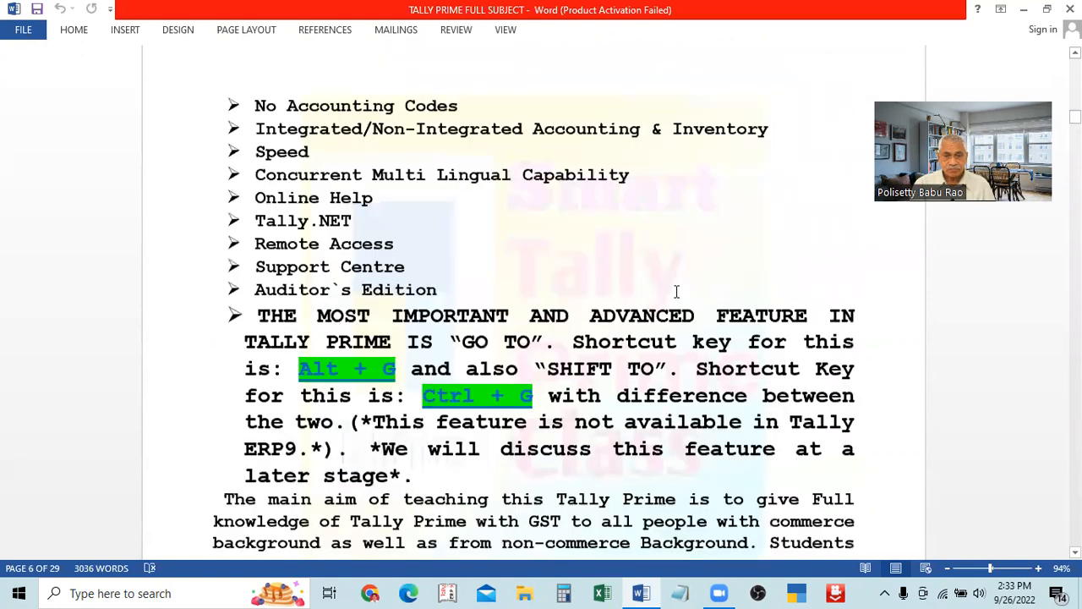
{"action": "scroll", "coordinate": [674, 300], "scroll_direction": "down", "scroll_amount": 10}
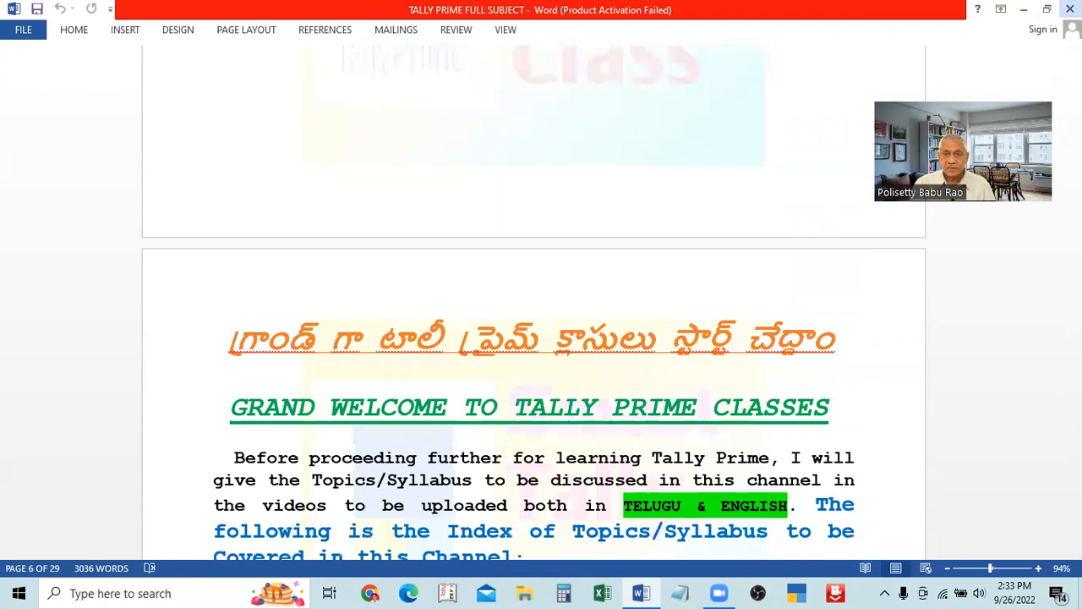
Close the Word document and open the ACCOUNTING FUNDAMENTALS PDF at the answer for Problem No: 1
{"action": "left_click", "coordinate": [1070, 9]}
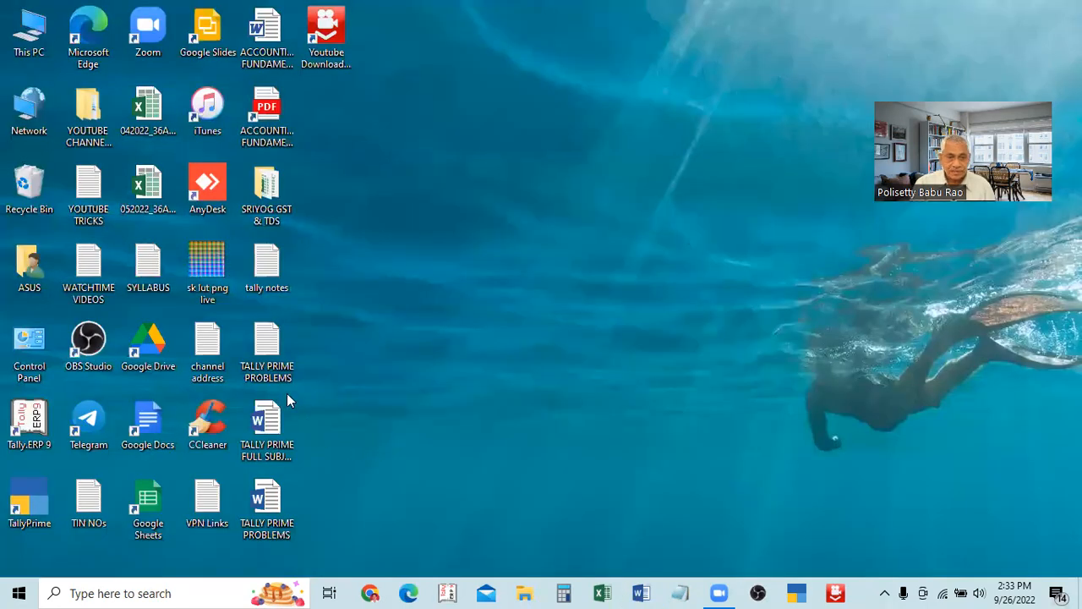
{"action": "double_click", "coordinate": [269, 111]}
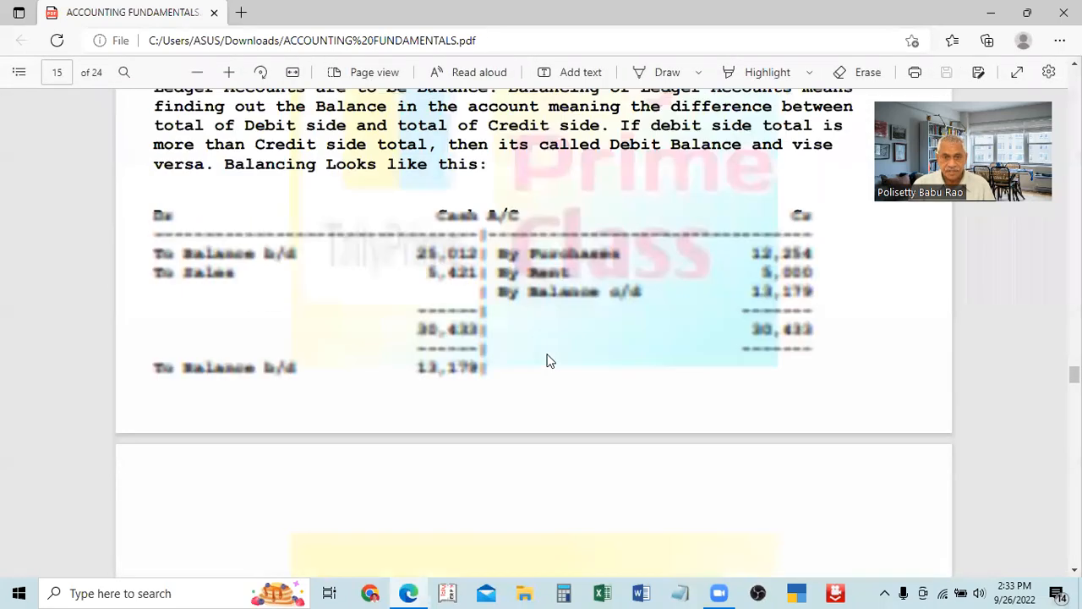
{"action": "scroll", "coordinate": [546, 361], "scroll_direction": "up", "scroll_amount": 20}
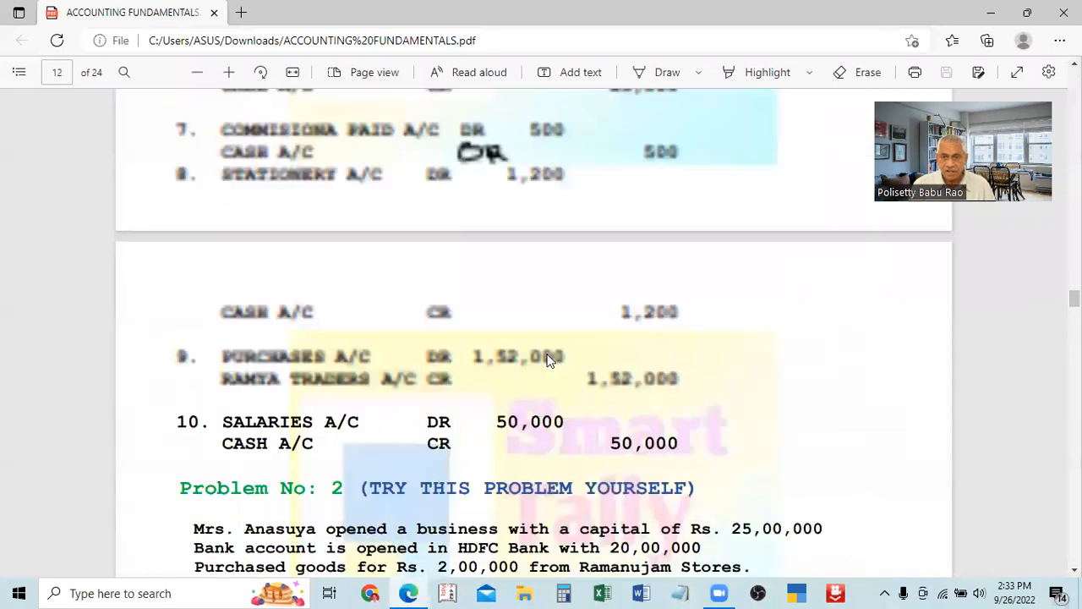
{"action": "scroll", "coordinate": [546, 361], "scroll_direction": "up", "scroll_amount": 10}
{"action": "scroll", "coordinate": [546, 361], "scroll_direction": "down", "scroll_amount": 4}
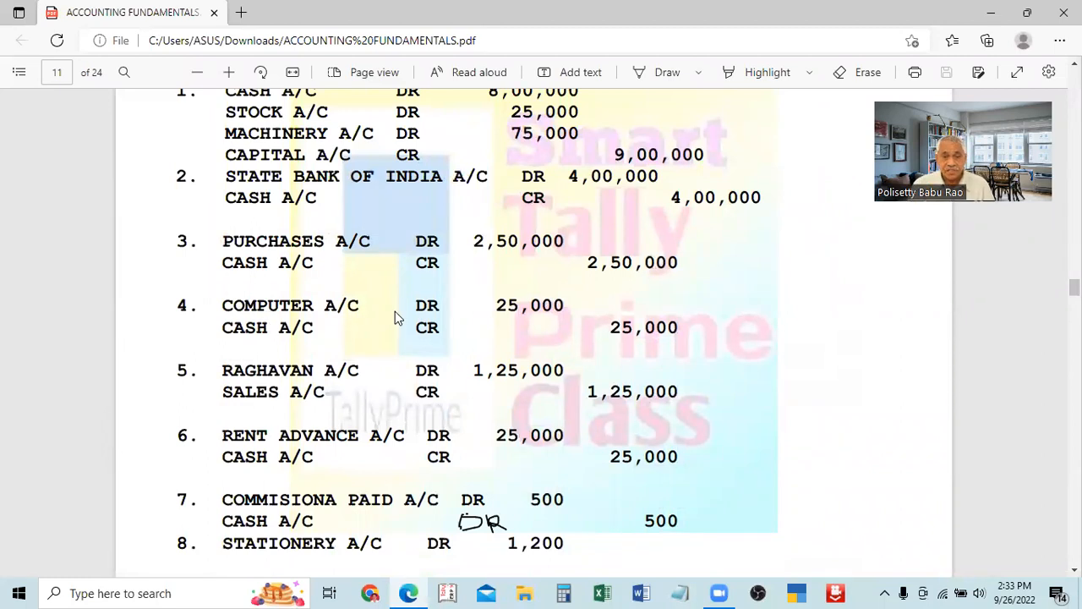
Examine the ten journal entries answering Problem No: 1 and the start of the Day 3 ledger postings
{"action": "scroll", "coordinate": [427, 326], "scroll_direction": "down", "scroll_amount": 1}
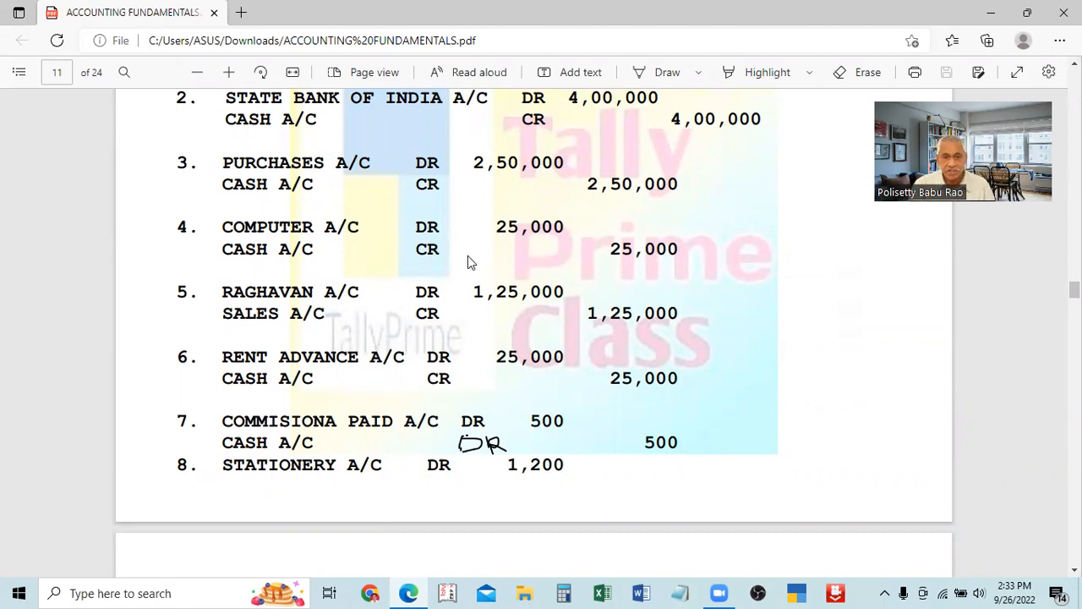
{"action": "scroll", "coordinate": [468, 255], "scroll_direction": "down", "scroll_amount": 1}
{"action": "scroll", "coordinate": [447, 316], "scroll_direction": "down", "scroll_amount": 10}
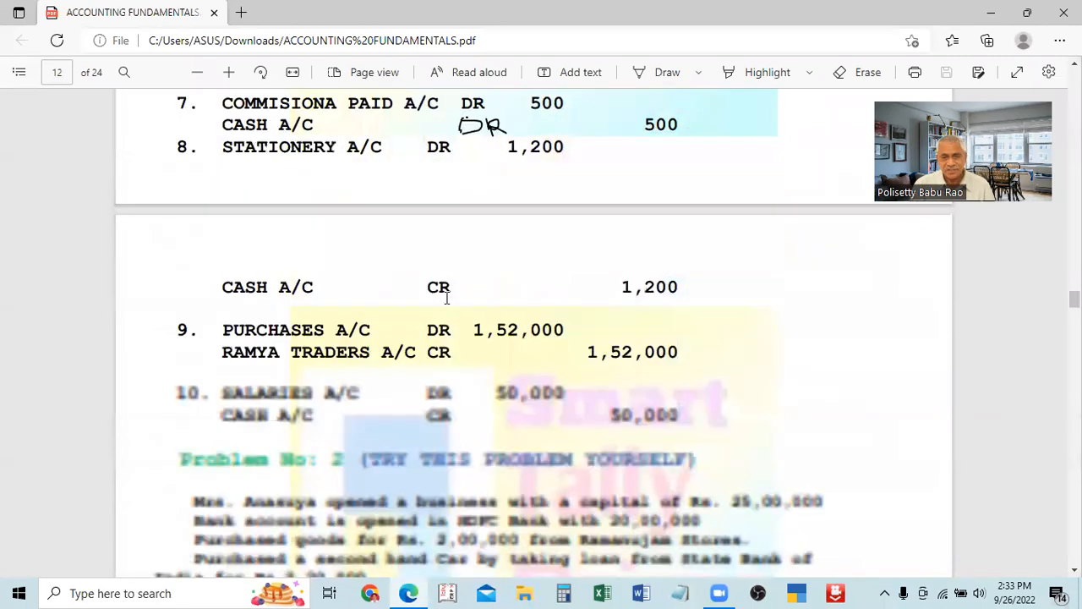
{"action": "scroll", "coordinate": [447, 315], "scroll_direction": "down", "scroll_amount": 5}
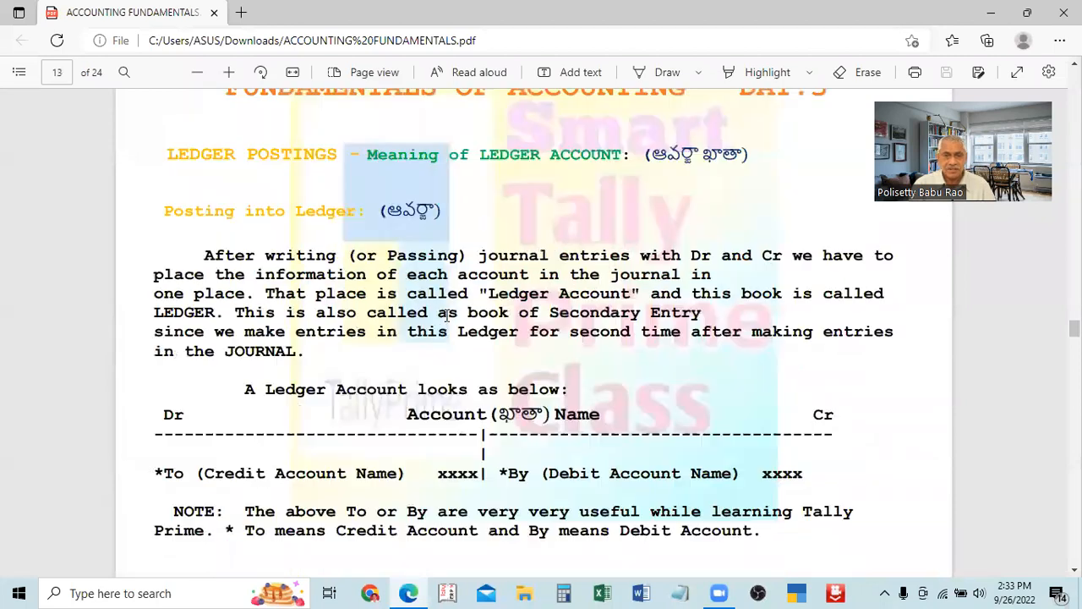
{"action": "scroll", "coordinate": [447, 315], "scroll_direction": "up", "scroll_amount": 20}
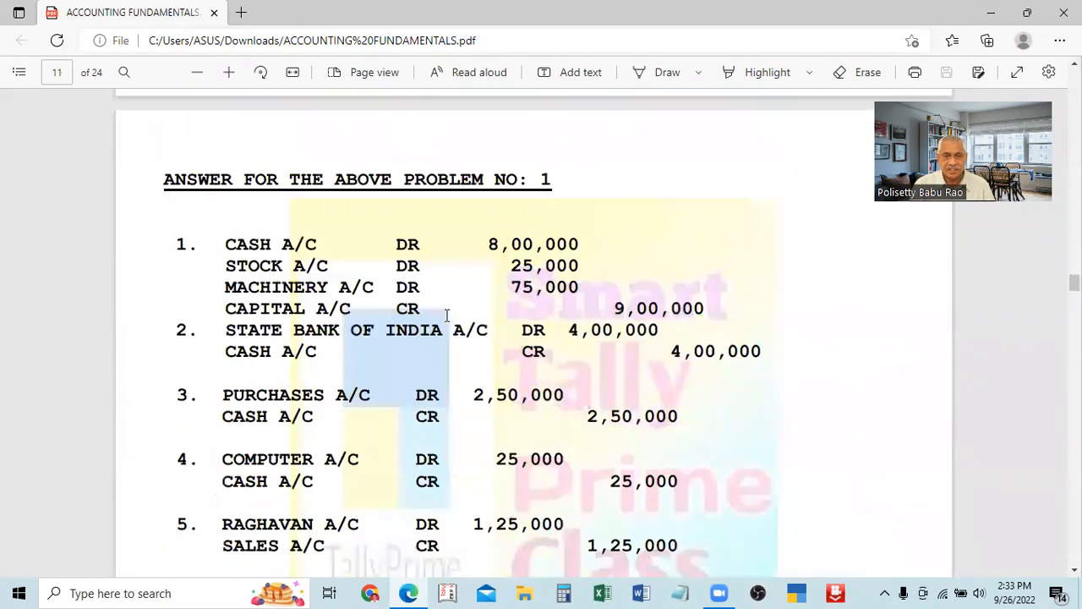
{"action": "scroll", "coordinate": [446, 315], "scroll_direction": "up", "scroll_amount": 5}
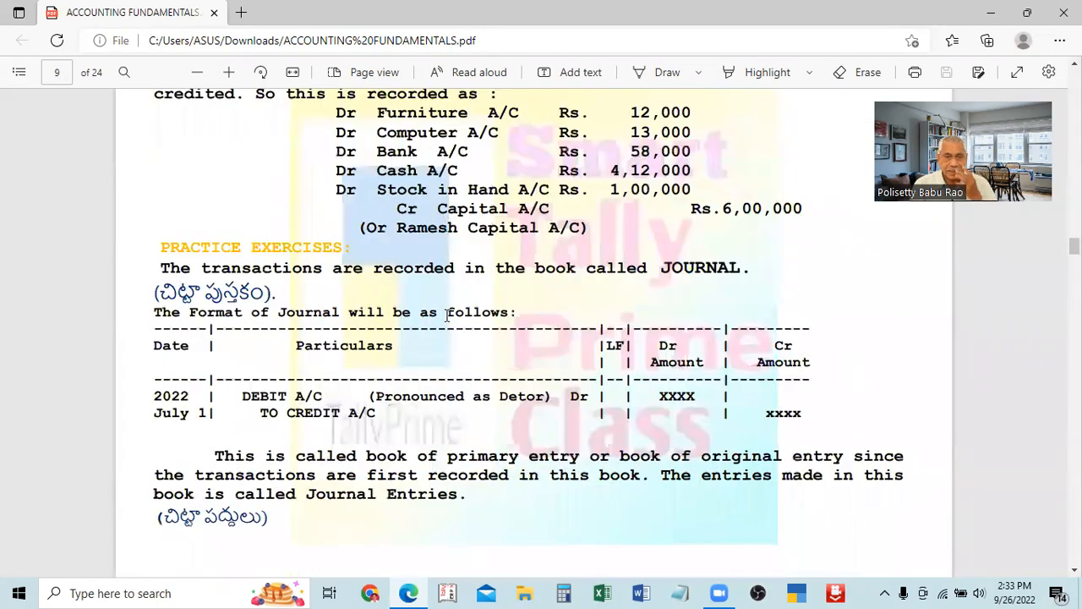
Review the compound entry examples and the journal format under Practice Exercises in the PDF
{"action": "scroll", "coordinate": [446, 315], "scroll_direction": "up", "scroll_amount": 4}
{"action": "scroll", "coordinate": [446, 315], "scroll_direction": "up", "scroll_amount": 2}
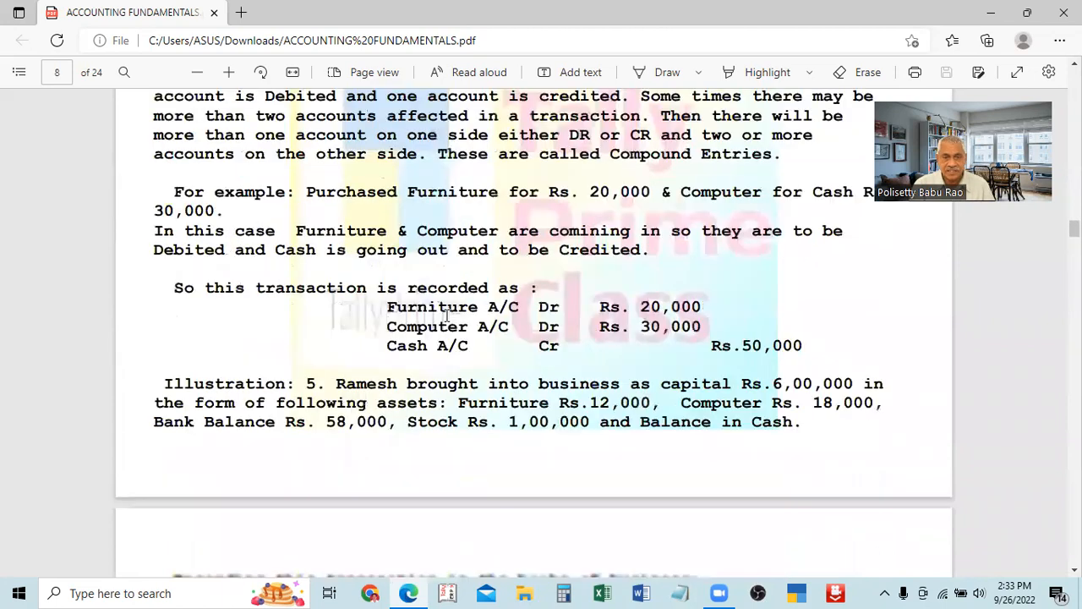
{"action": "scroll", "coordinate": [473, 312], "scroll_direction": "down", "scroll_amount": 4}
{"action": "scroll", "coordinate": [506, 309], "scroll_direction": "down", "scroll_amount": 1}
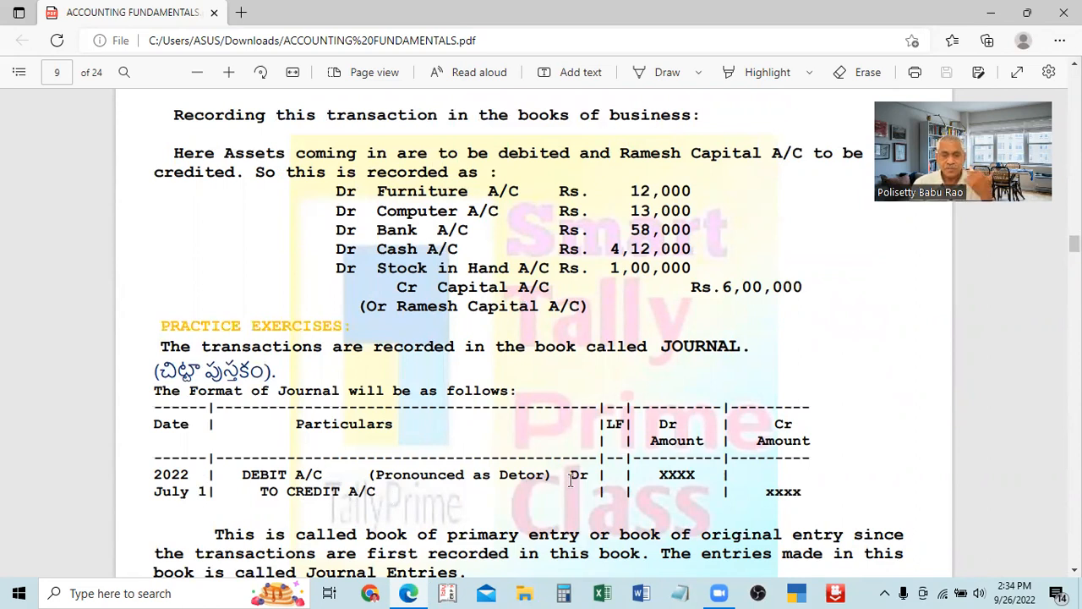
{"action": "scroll", "coordinate": [569, 504], "scroll_direction": "down", "scroll_amount": 10}
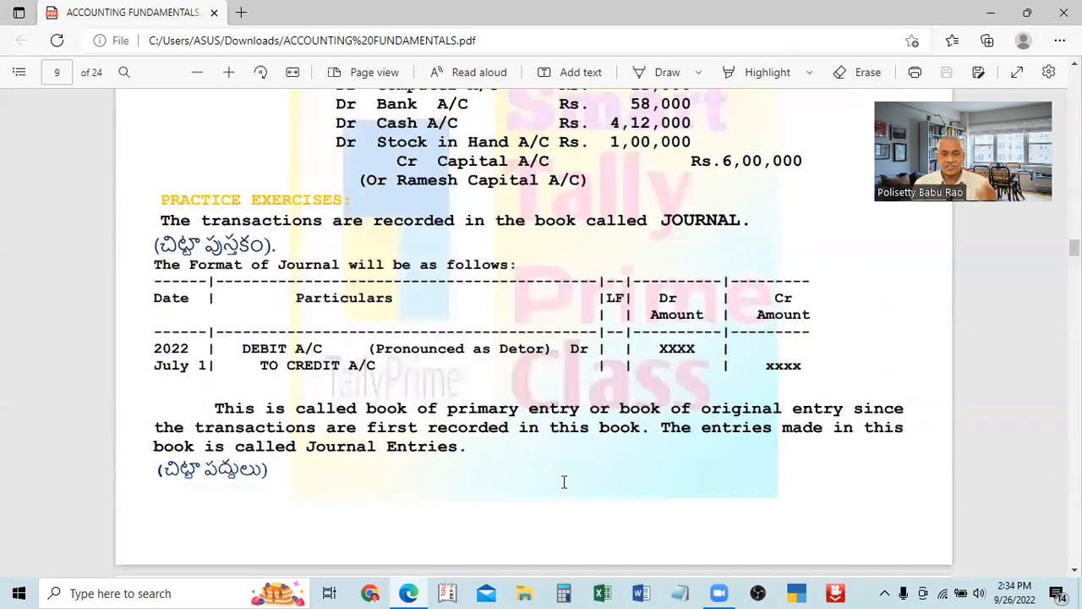
{"action": "scroll", "coordinate": [561, 476], "scroll_direction": "down", "scroll_amount": 20}
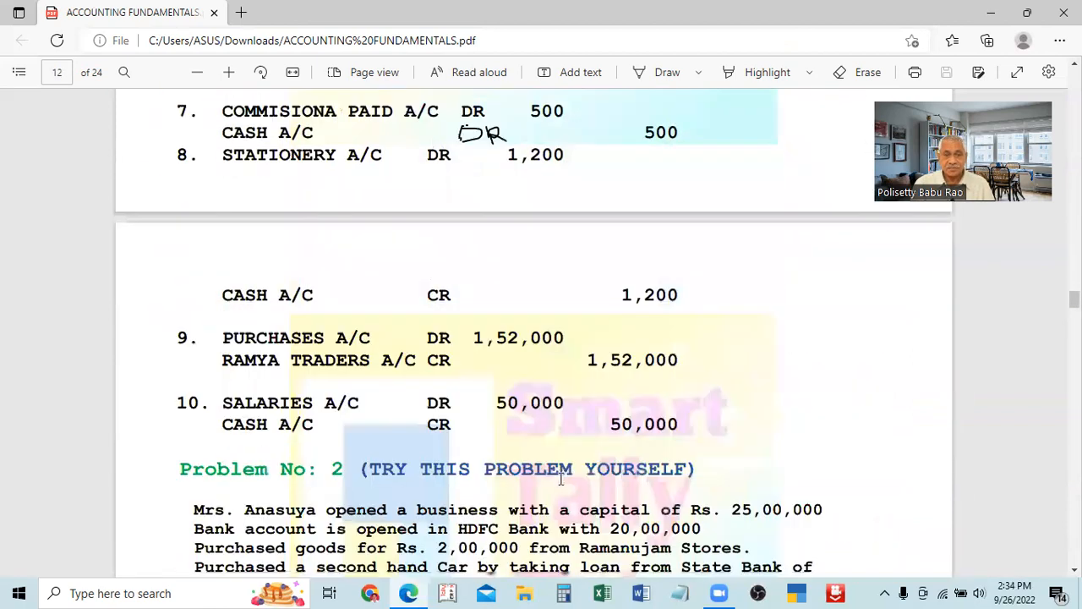
Examine the Day 3 section on ledger postings, including the ledger account layout and the note on To and By
{"action": "scroll", "coordinate": [559, 480], "scroll_direction": "up", "scroll_amount": 1}
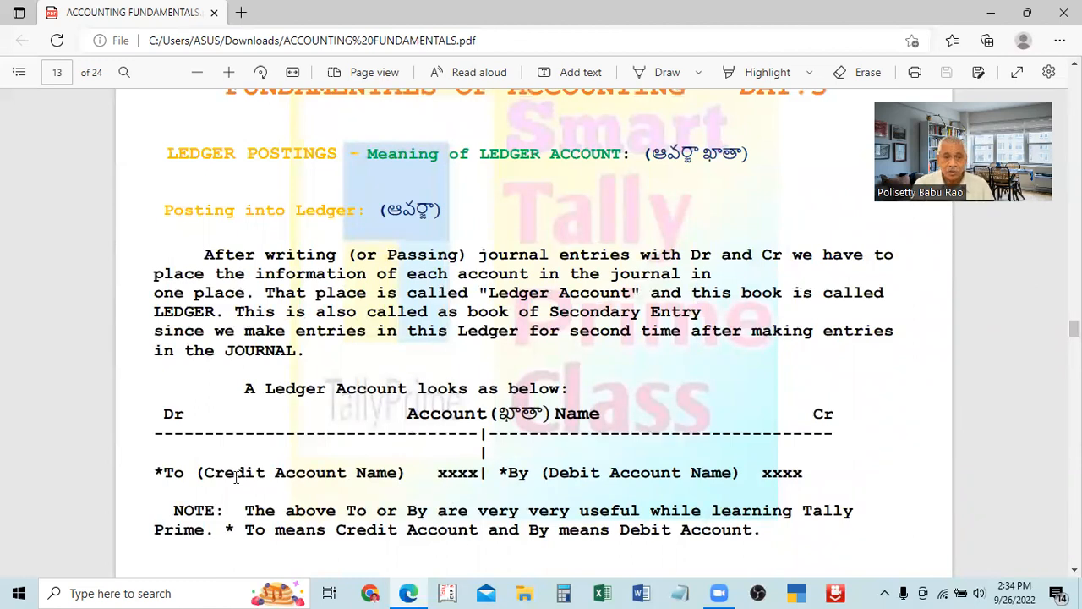
{"action": "scroll", "coordinate": [416, 466], "scroll_direction": "up", "scroll_amount": 2}
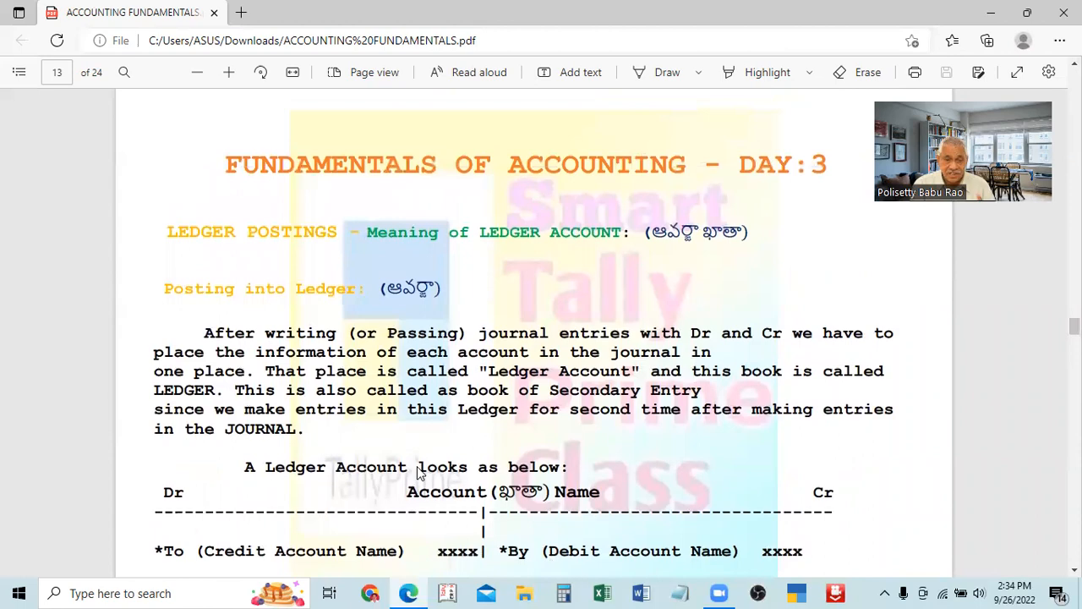
{"action": "scroll", "coordinate": [417, 466], "scroll_direction": "down", "scroll_amount": 3}
{"action": "scroll", "coordinate": [417, 466], "scroll_direction": "up", "scroll_amount": 10}
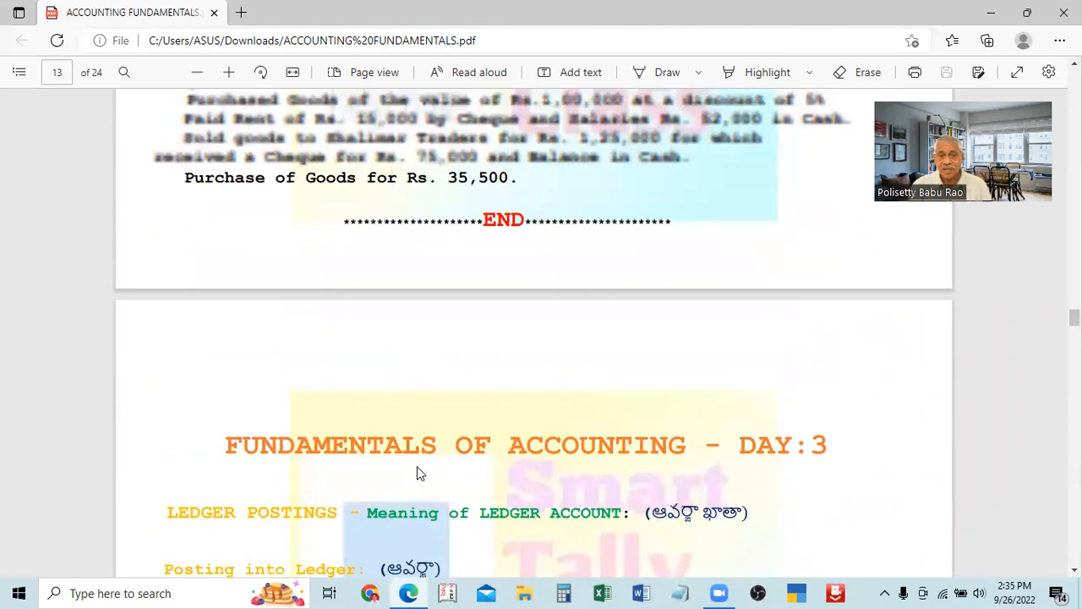
{"action": "scroll", "coordinate": [417, 473], "scroll_direction": "down", "scroll_amount": 10}
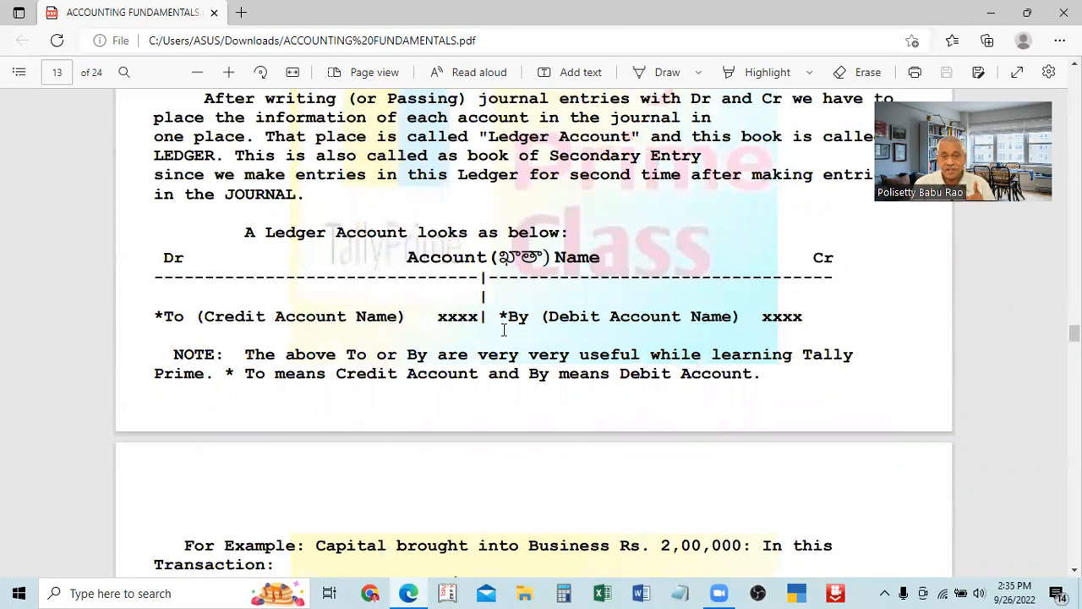
{"action": "scroll", "coordinate": [657, 310], "scroll_direction": "up", "scroll_amount": 9}
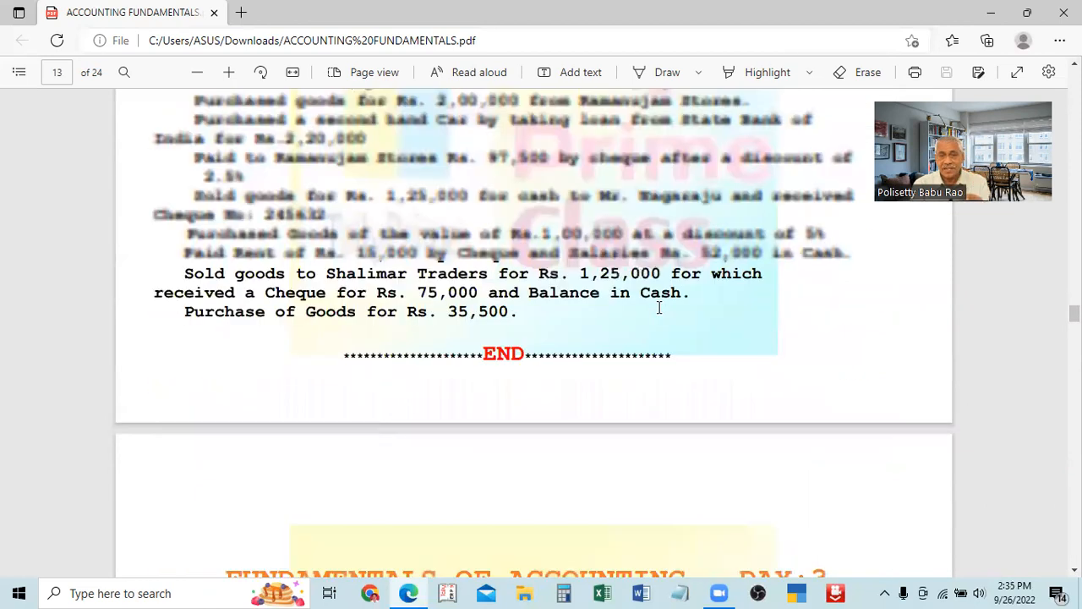
{"action": "scroll", "coordinate": [656, 301], "scroll_direction": "down", "scroll_amount": 6}
{"action": "scroll", "coordinate": [665, 341], "scroll_direction": "down", "scroll_amount": 5}
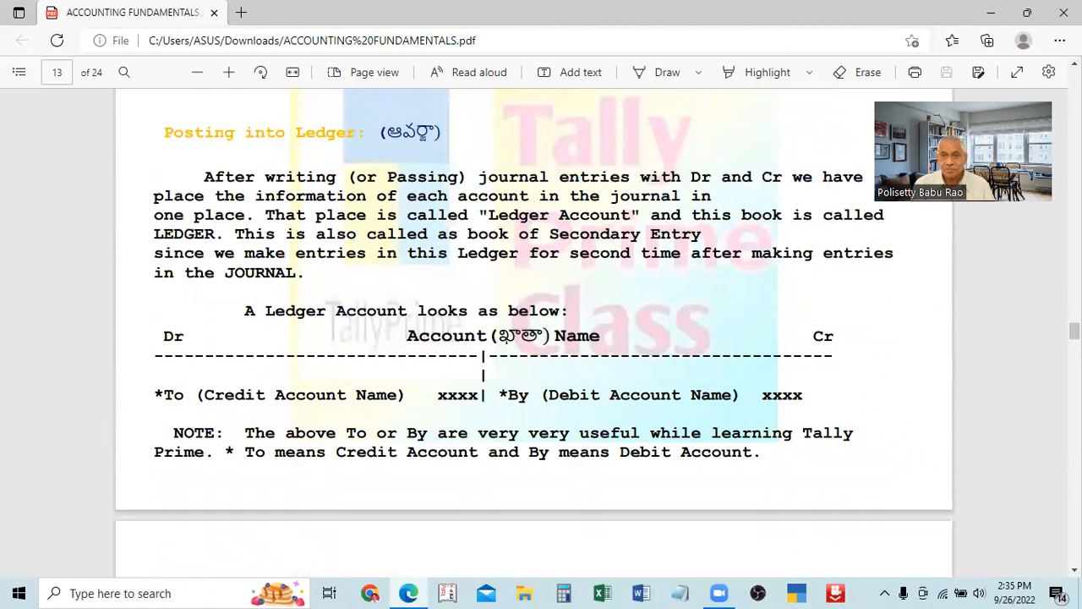
Minimize the PDF, reopen the TALLY PRIME FULL SUBJECT document in Word and dismiss the activation notice
{"action": "left_click", "coordinate": [991, 12]}
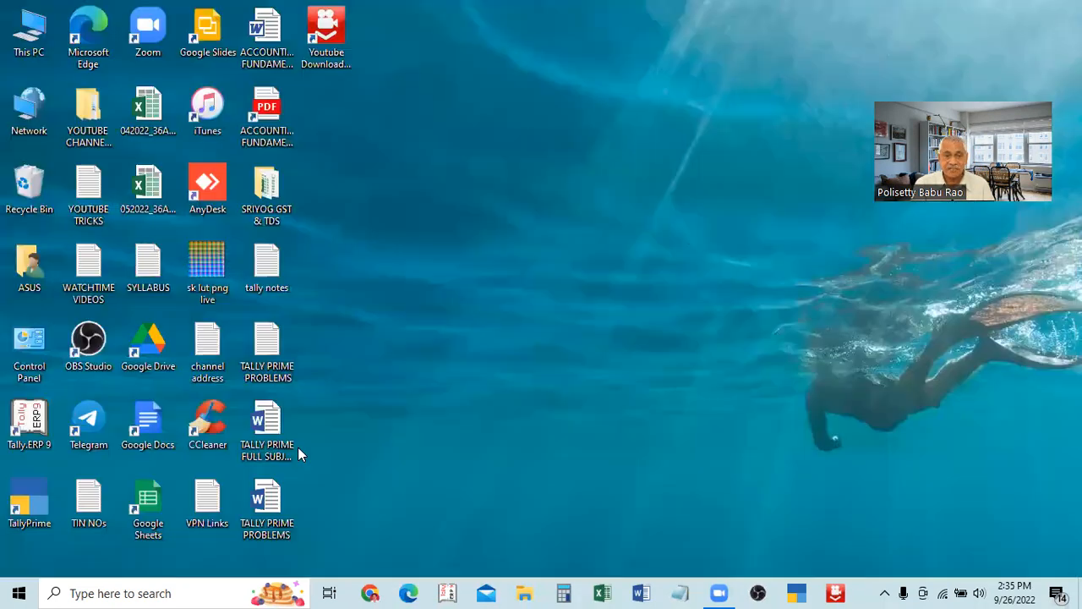
{"action": "double_click", "coordinate": [273, 435]}
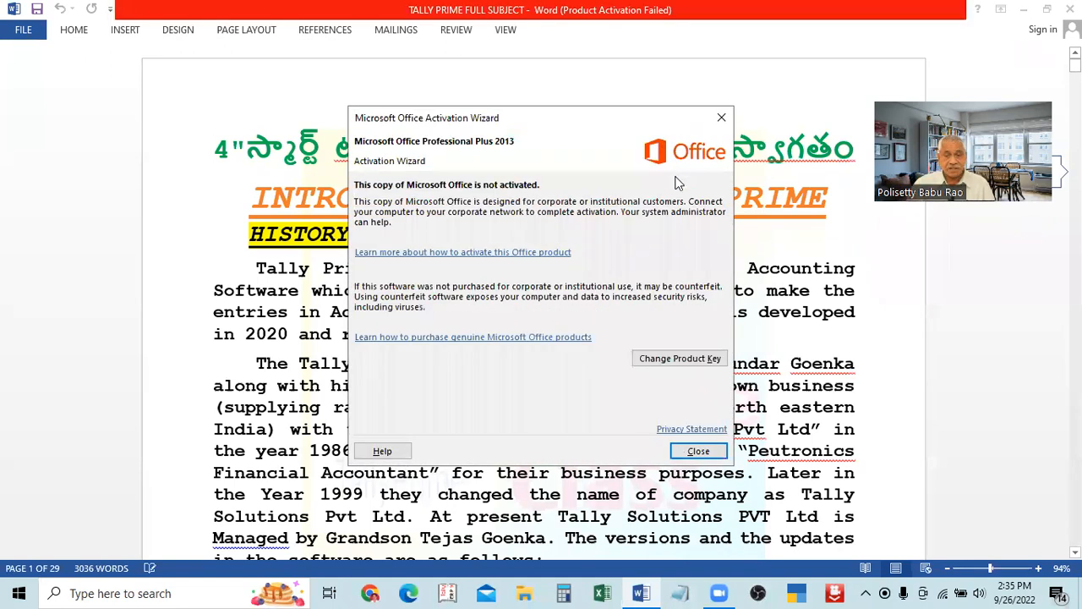
{"action": "left_click", "coordinate": [699, 452]}
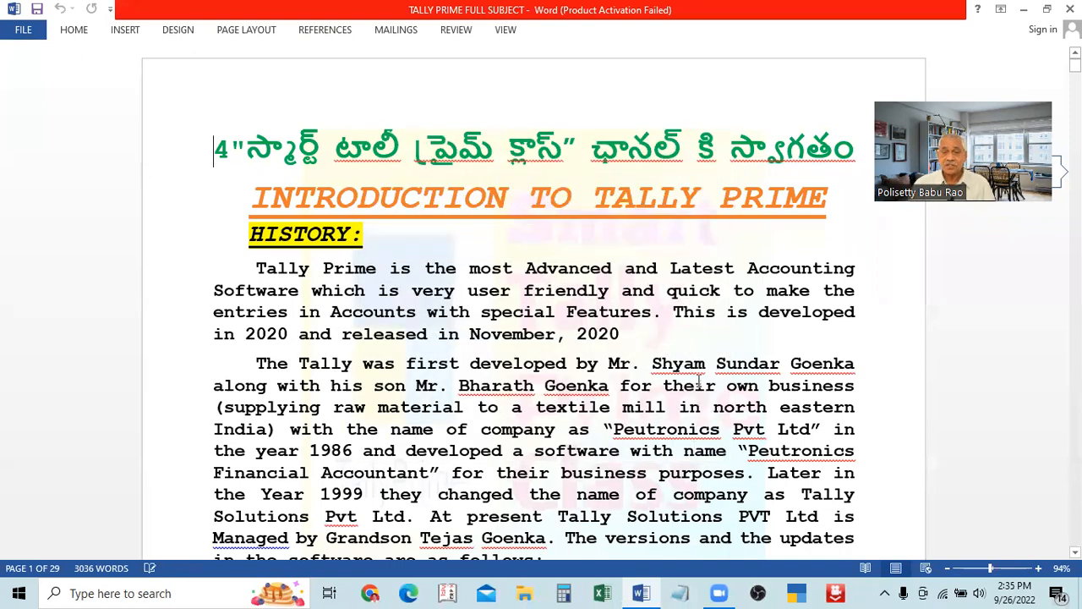
Skim the Tally Prime notes from the history and versions through groups, sample ledgers and voucher function keys to topics 18 and 19
{"action": "scroll", "coordinate": [700, 380], "scroll_direction": "down", "scroll_amount": 3}
{"action": "scroll", "coordinate": [699, 385], "scroll_direction": "down", "scroll_amount": 4}
{"action": "scroll", "coordinate": [699, 387], "scroll_direction": "down", "scroll_amount": 12}
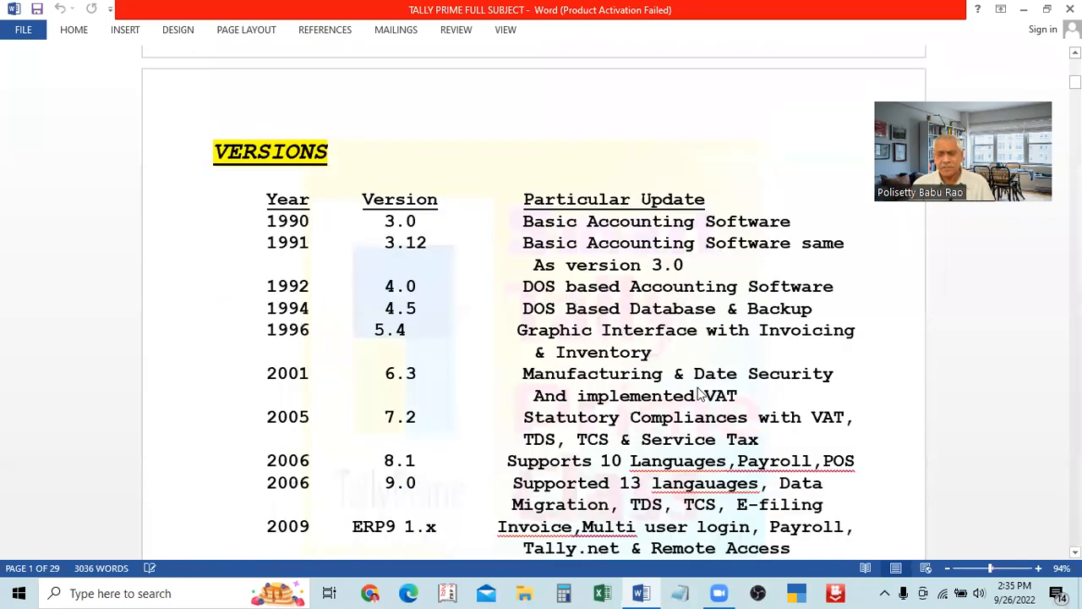
{"action": "scroll", "coordinate": [697, 393], "scroll_direction": "down", "scroll_amount": 15}
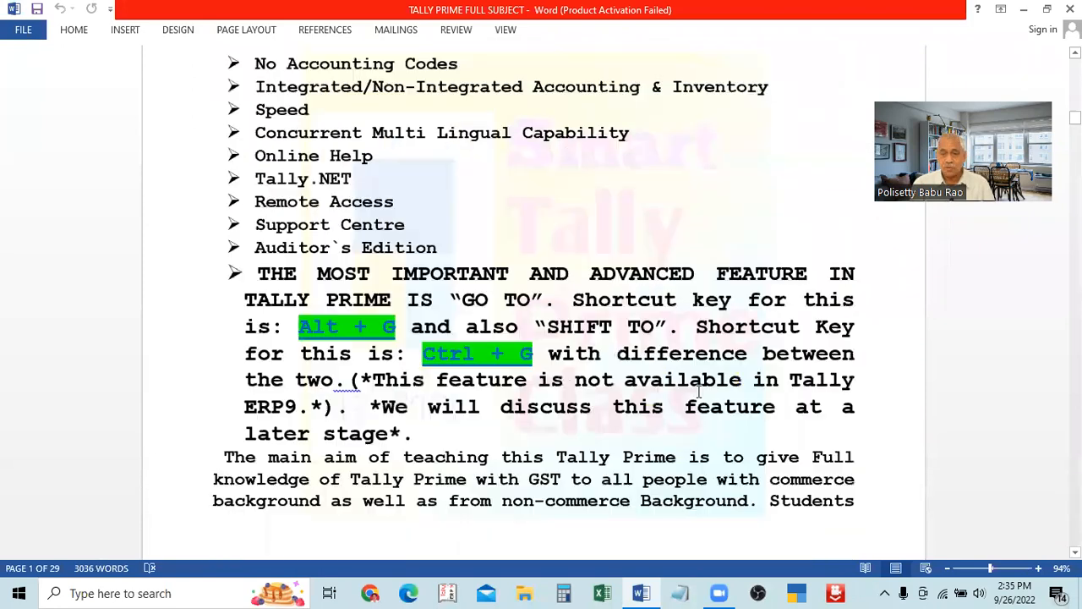
{"action": "scroll", "coordinate": [755, 497], "scroll_direction": "down", "scroll_amount": 15}
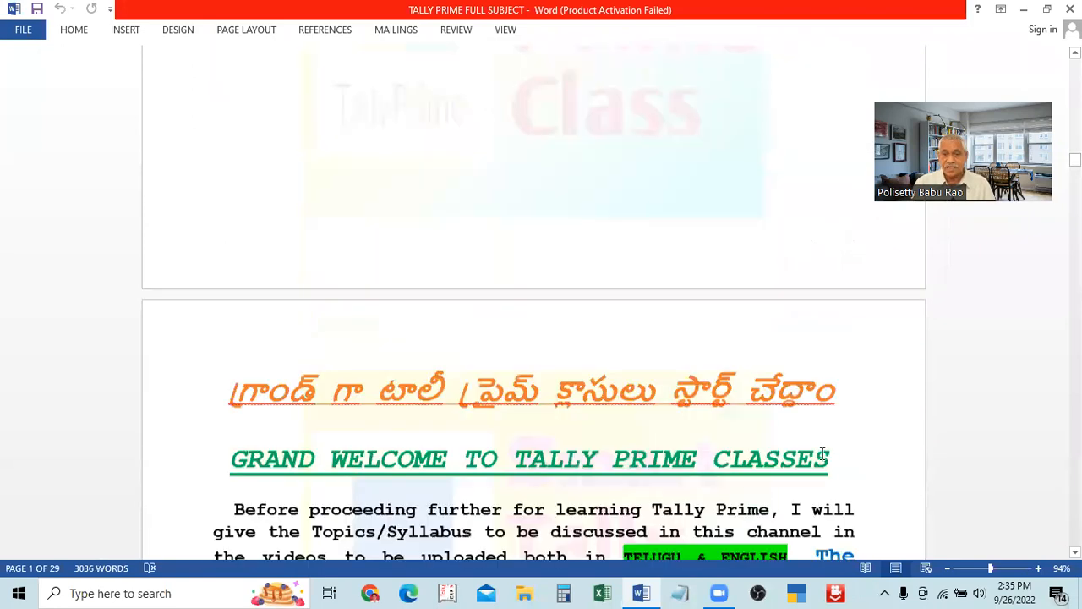
{"action": "scroll", "coordinate": [820, 460], "scroll_direction": "down", "scroll_amount": 15}
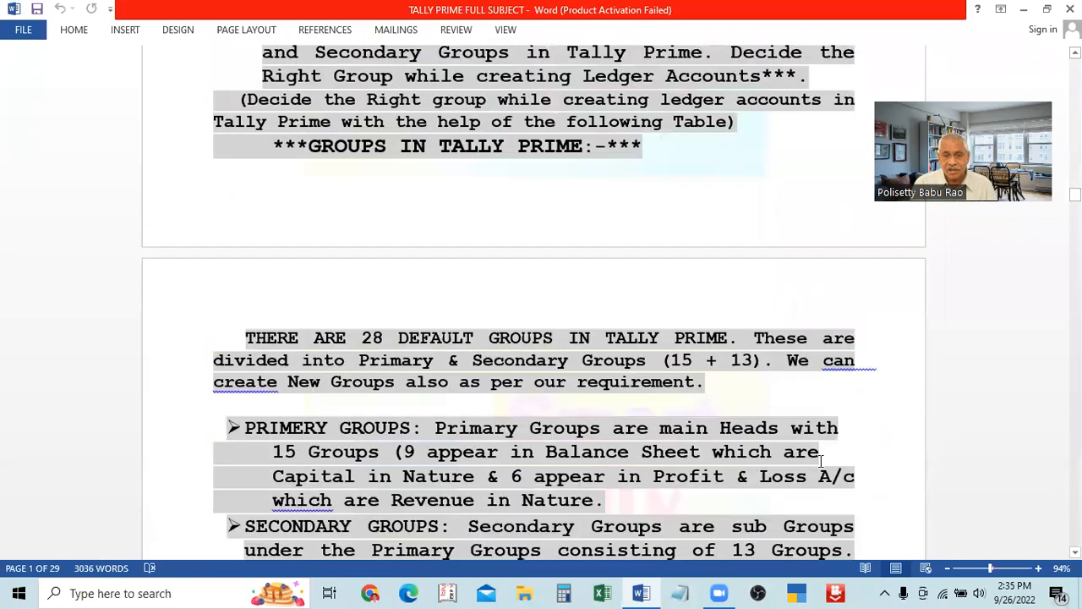
{"action": "scroll", "coordinate": [820, 468], "scroll_direction": "down", "scroll_amount": 15}
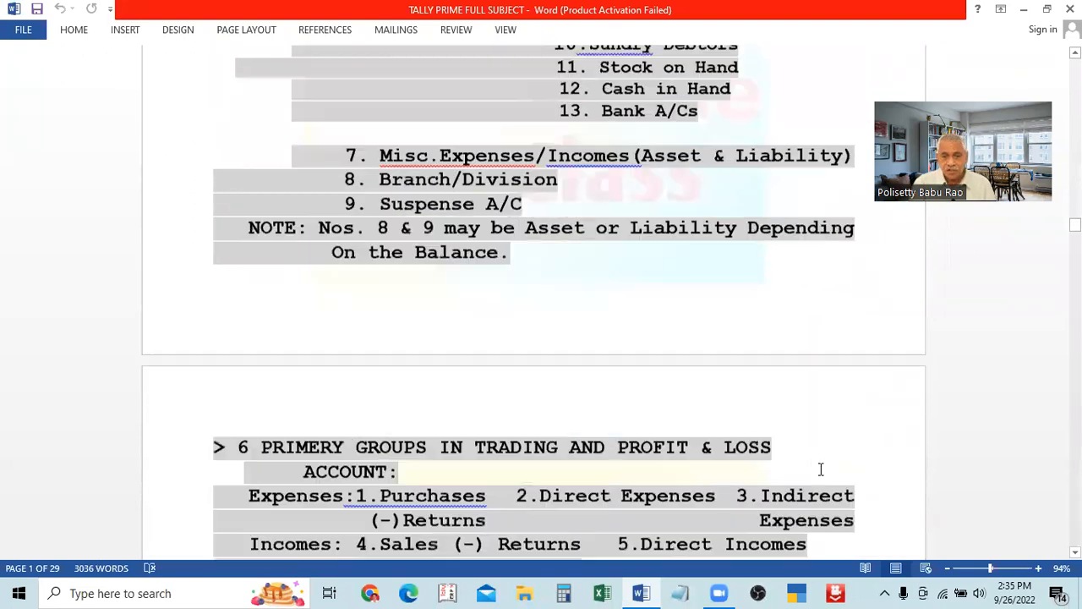
{"action": "scroll", "coordinate": [820, 468], "scroll_direction": "down", "scroll_amount": 11}
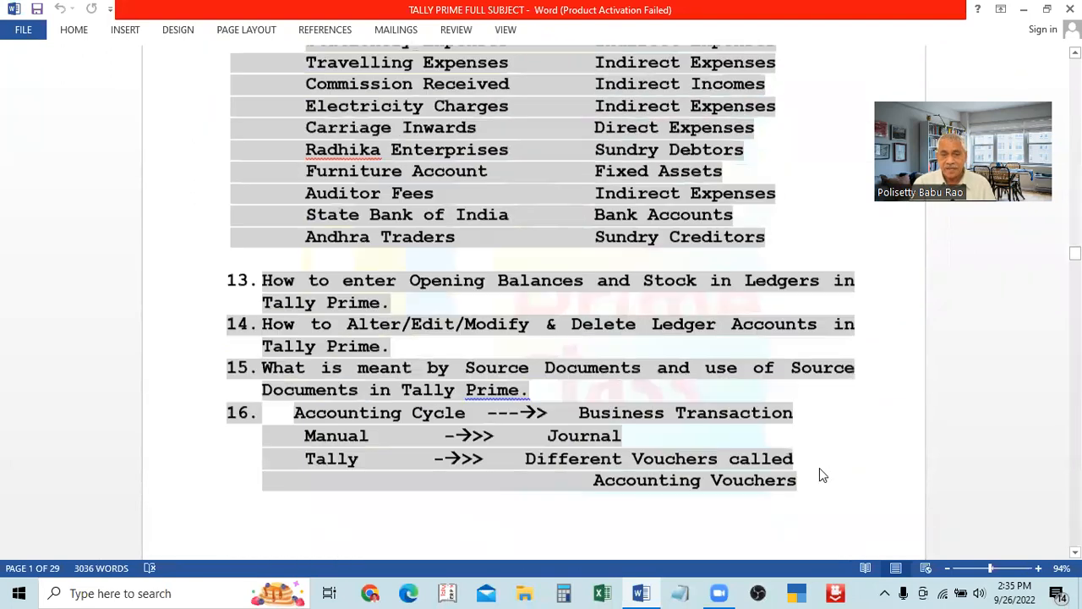
{"action": "scroll", "coordinate": [821, 470], "scroll_direction": "down", "scroll_amount": 10}
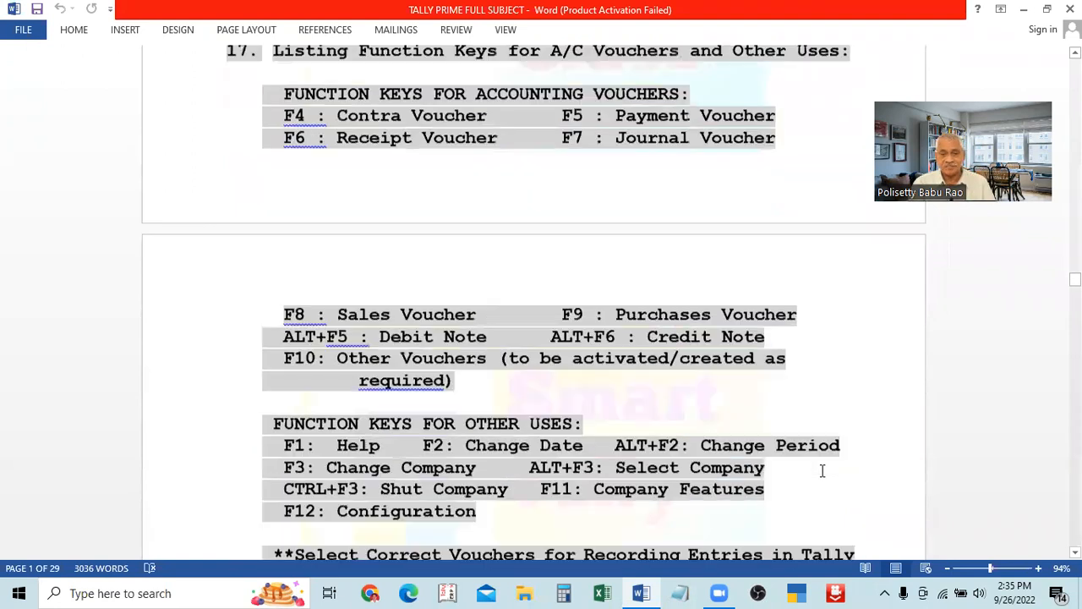
{"action": "scroll", "coordinate": [816, 470], "scroll_direction": "down", "scroll_amount": 5}
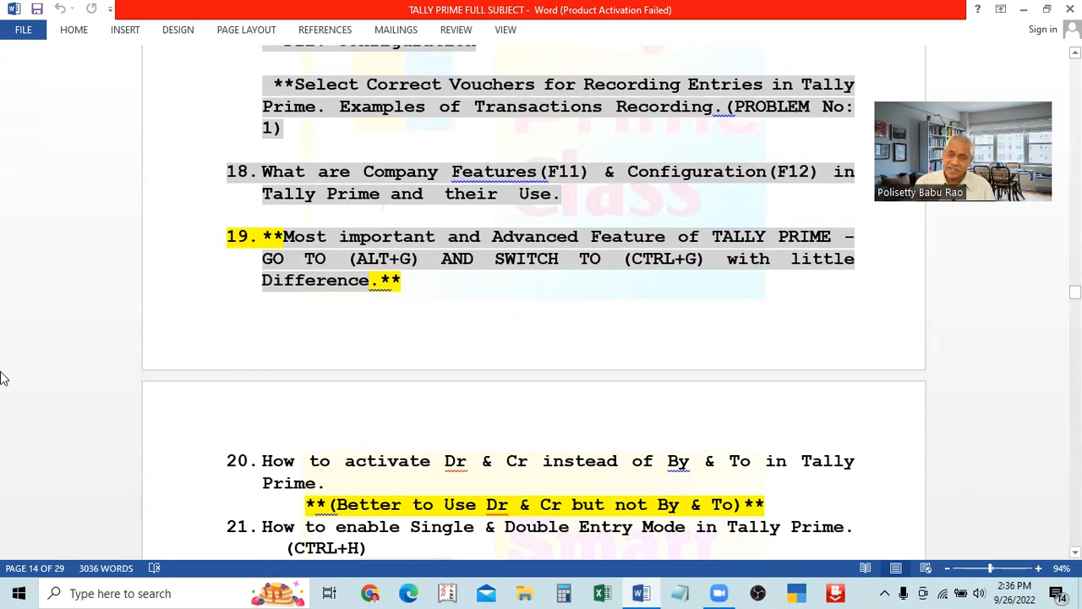
Examine topics 20 and 21 on using Dr & Cr instead of By & To and on single and double entry mode
{"action": "scroll", "coordinate": [12, 359], "scroll_direction": "down", "scroll_amount": 3}
{"action": "scroll", "coordinate": [12, 360], "scroll_direction": "up", "scroll_amount": 2}
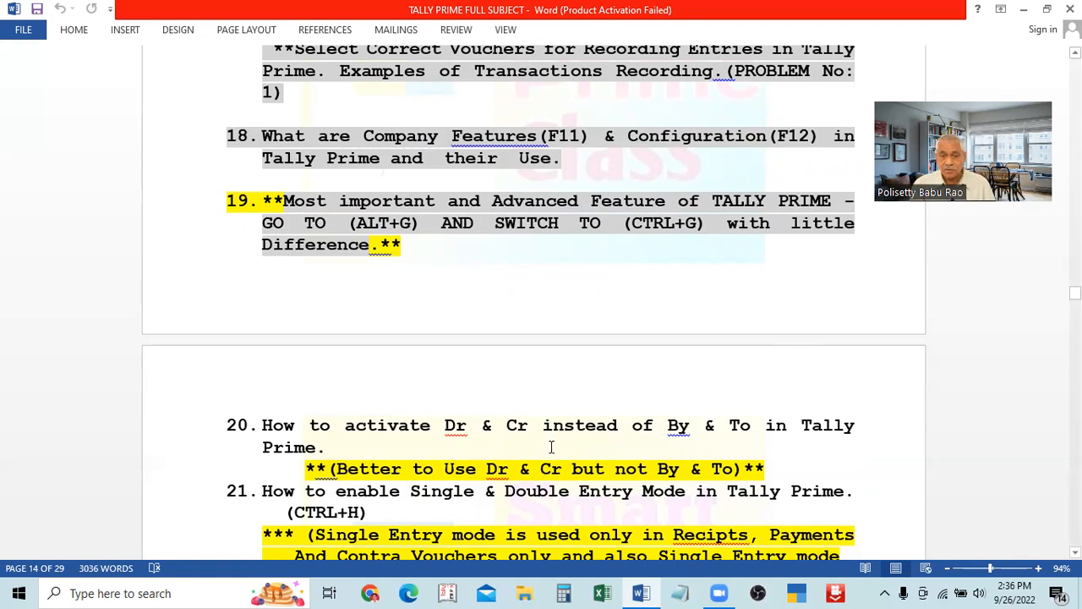
{"action": "left_click_drag", "start_coordinate": [446, 427], "coordinate": [538, 425]}
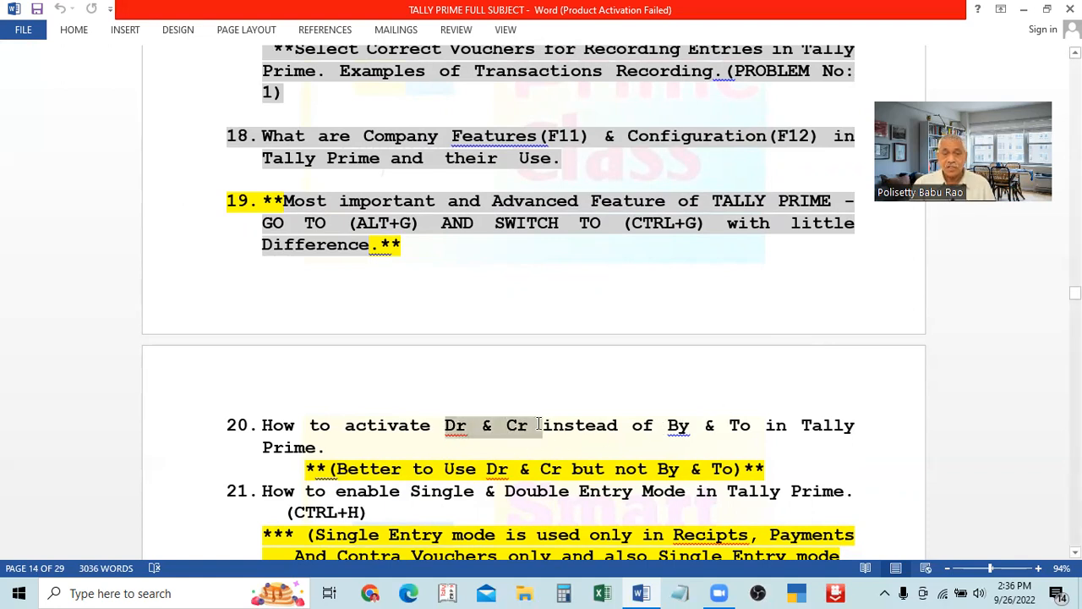
{"action": "scroll", "coordinate": [611, 370], "scroll_direction": "down", "scroll_amount": 1}
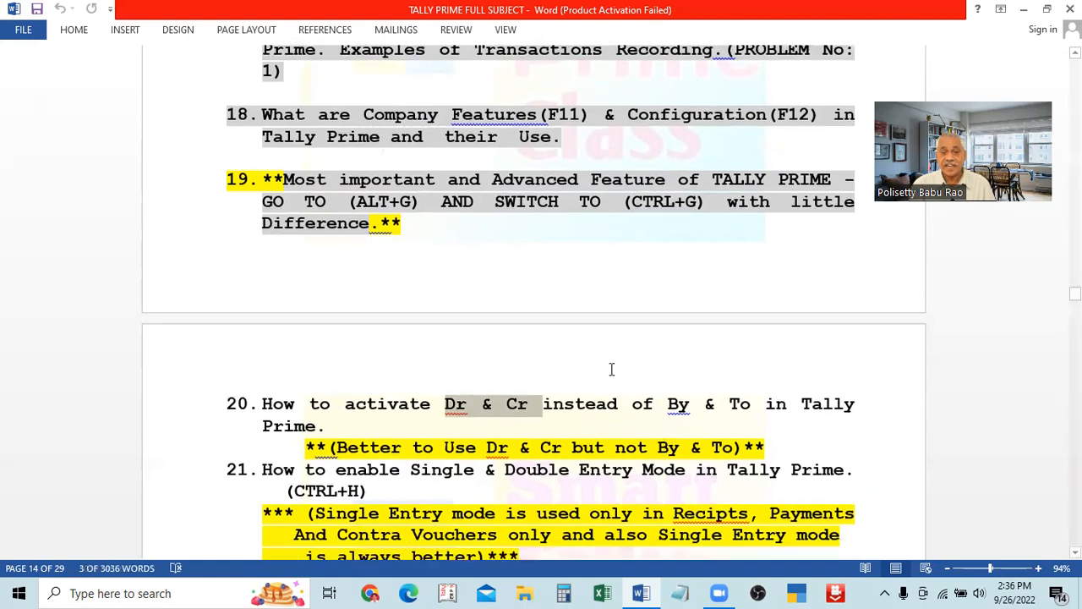
{"action": "scroll", "coordinate": [787, 384], "scroll_direction": "down", "scroll_amount": 2}
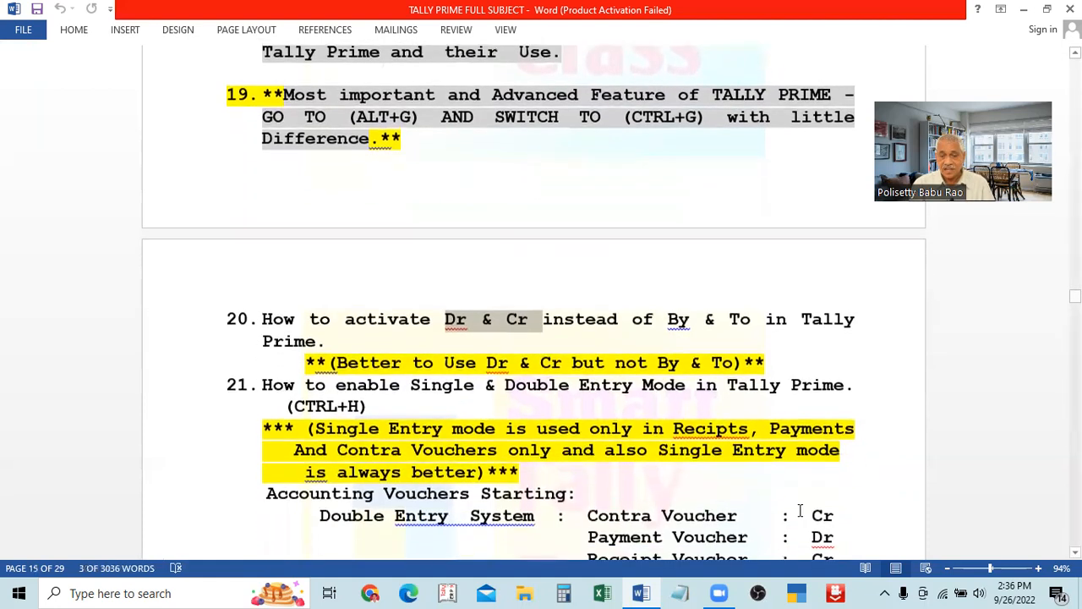
Switch to TallyPrime, continue in Educational Mode and open the company Sri Venkateswara Enterprises
{"action": "left_click", "coordinate": [795, 592]}
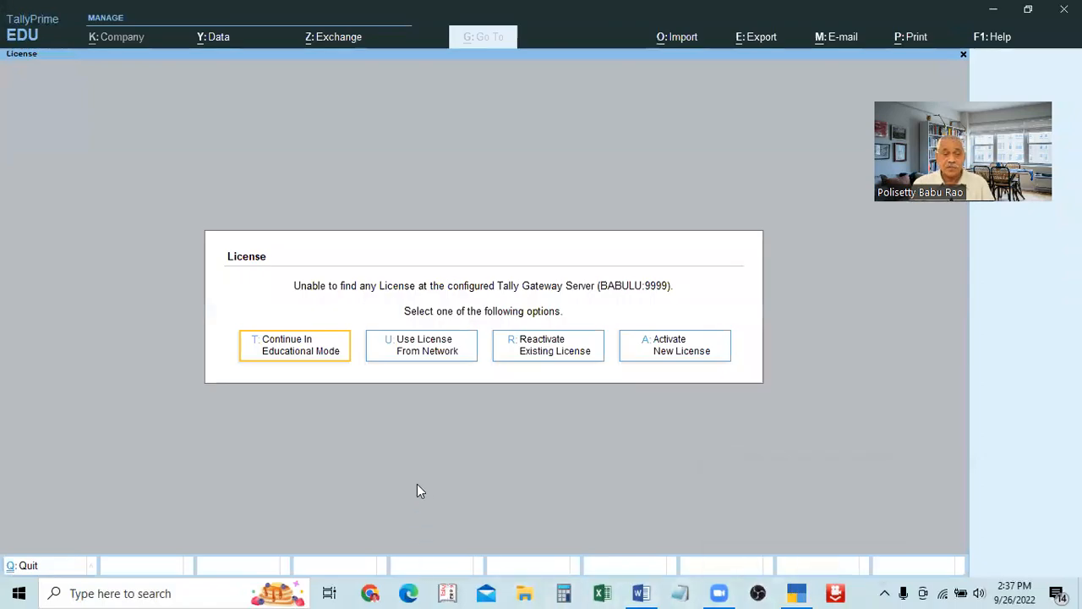
{"action": "left_click", "coordinate": [295, 358]}
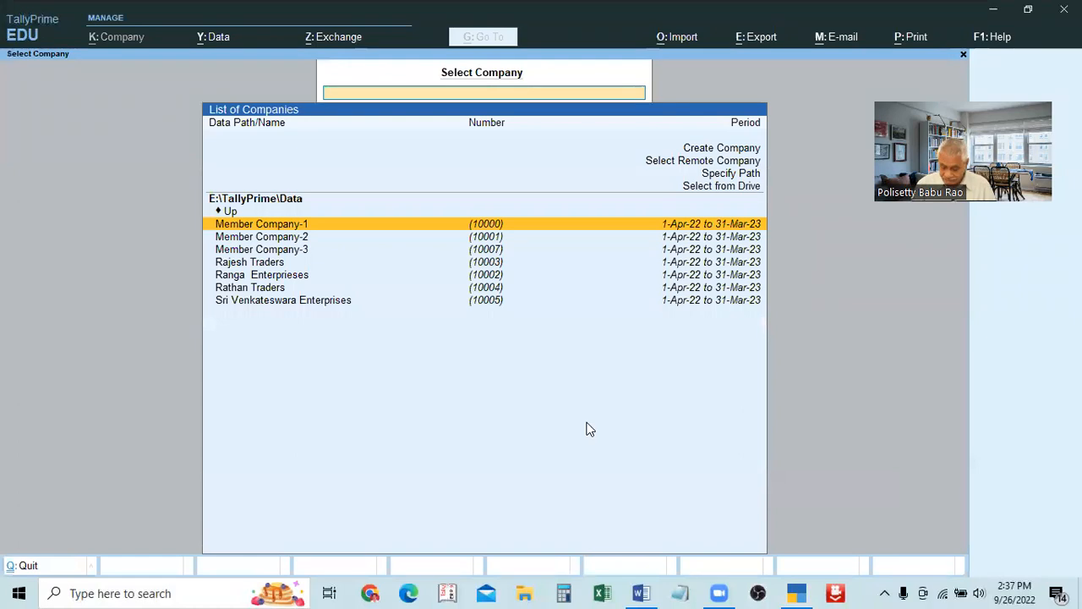
{"action": "key", "text": "Down"}
{"action": "key", "text": "Down"}
{"action": "key", "text": "Down"}
{"action": "key", "text": "Down"}
{"action": "key", "text": "Down"}
{"action": "key", "text": "Down"}
{"action": "key", "text": "Return"}
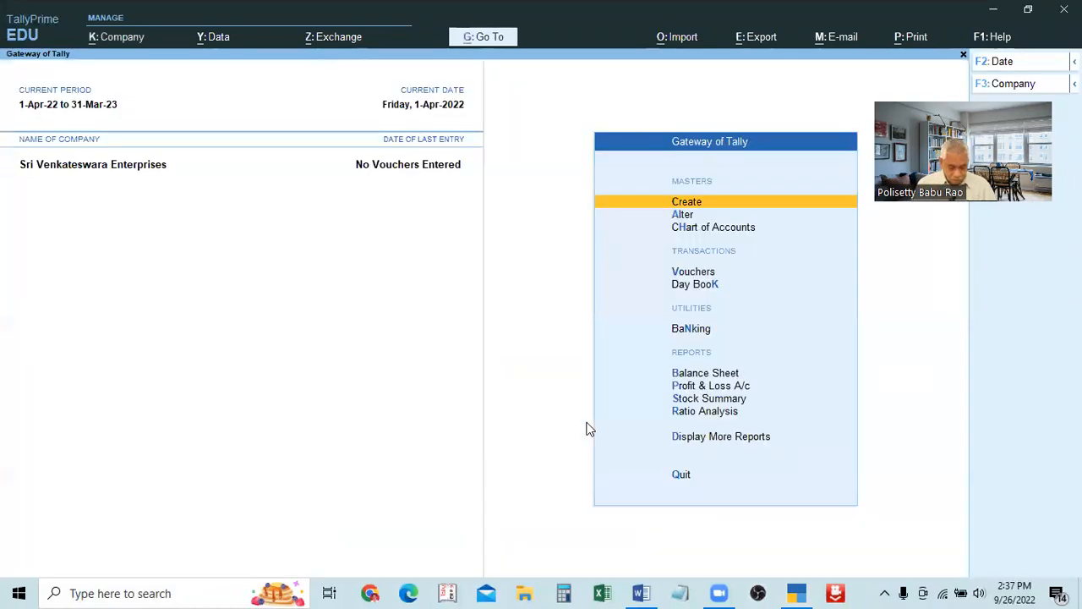
View the blank payment voucher and return to the Gateway of Tally
{"action": "key", "text": "v"}
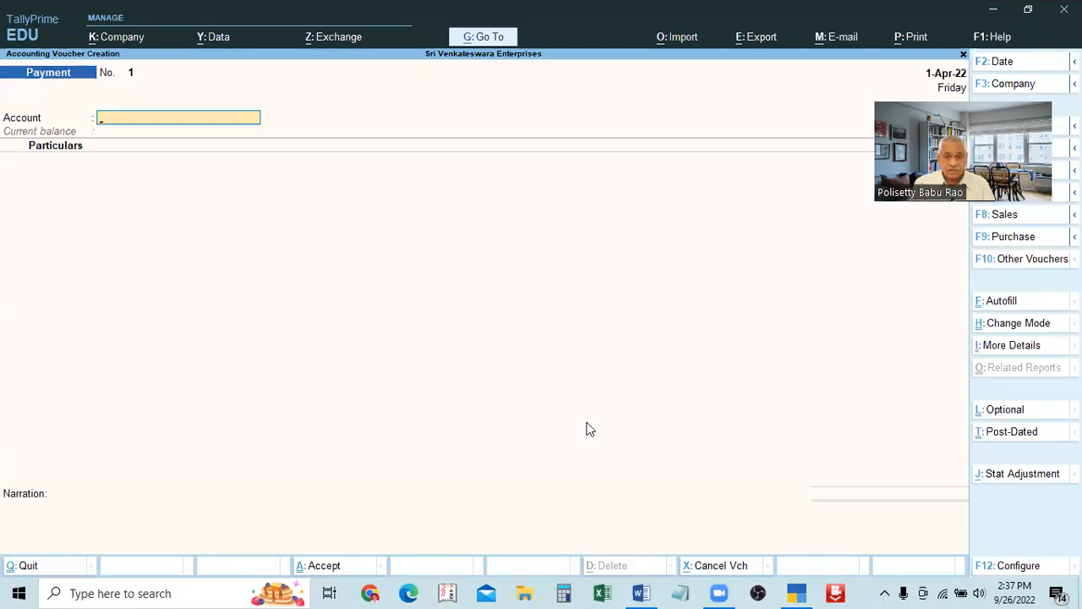
{"action": "key", "text": "Escape"}
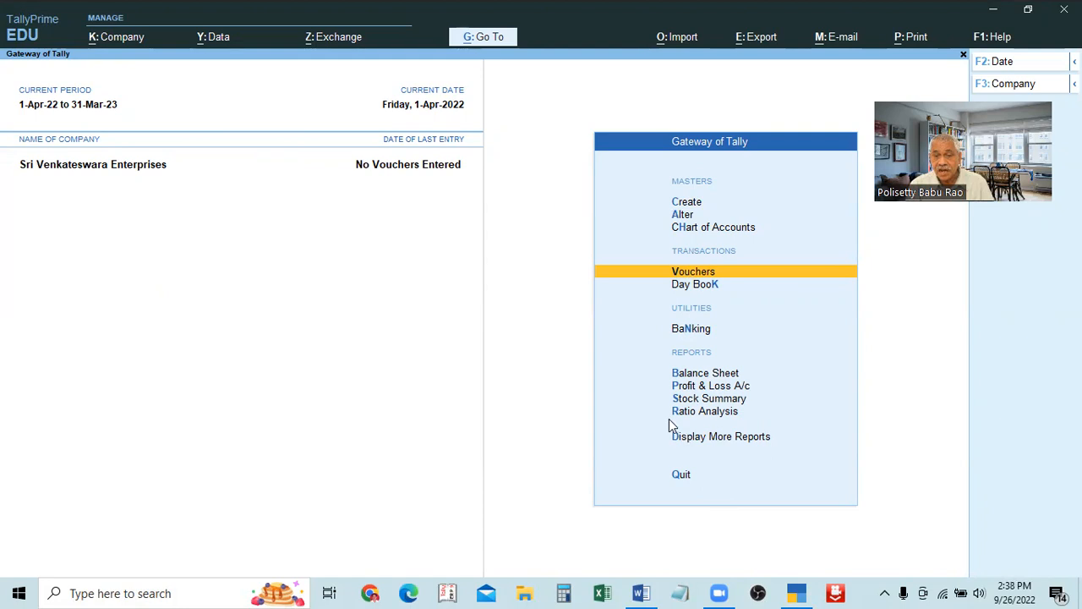
{"action": "scroll", "coordinate": [668, 416], "scroll_direction": "up", "scroll_amount": 7}
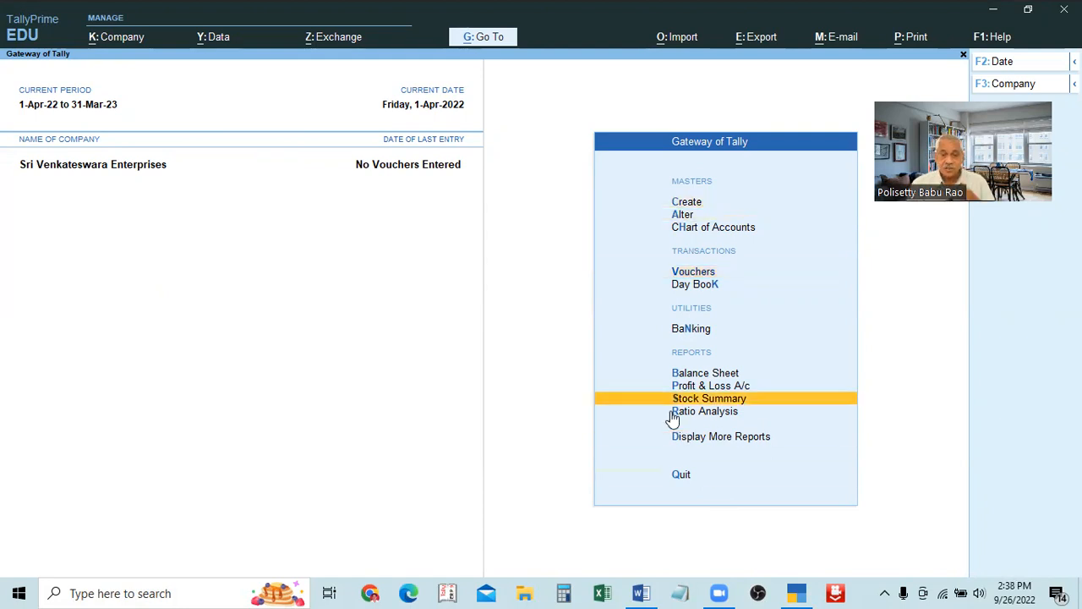
Switch voucher entry to a journal voucher to view its entry prefix, and return to the Gateway of Tally without quitting
{"action": "left_click", "coordinate": [700, 279]}
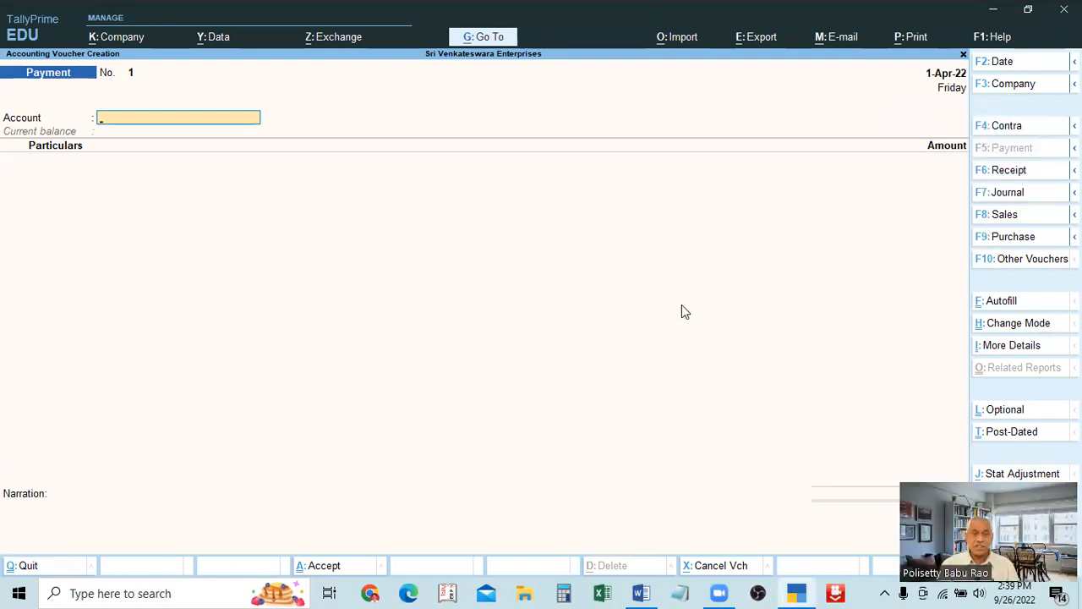
{"action": "left_click", "coordinate": [1005, 195]}
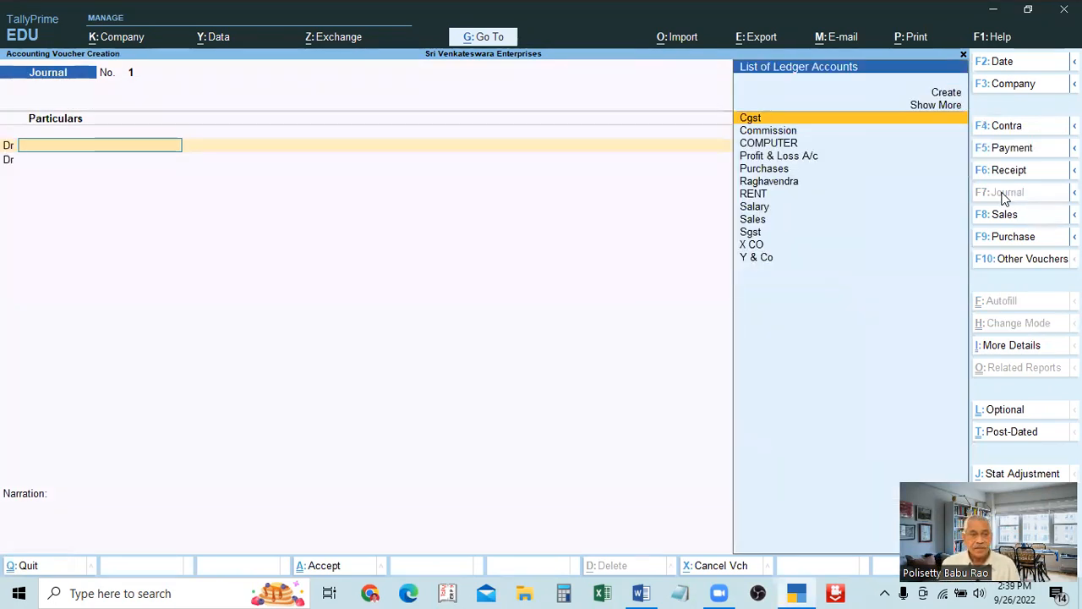
{"action": "key", "text": "Escape"}
{"action": "key", "text": "Escape"}
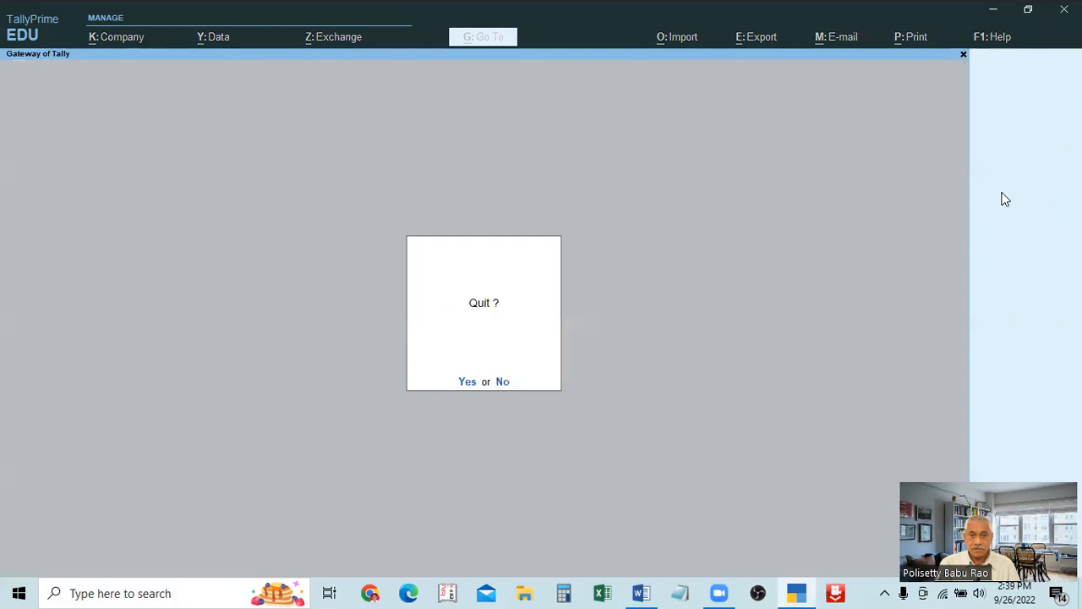
{"action": "key", "text": "n"}
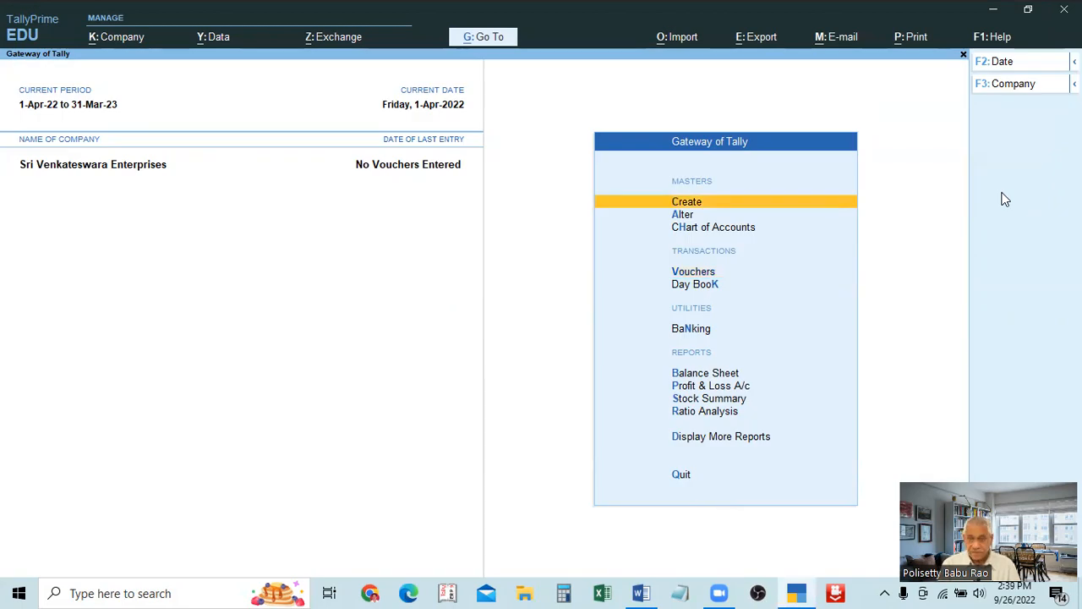
In the journal voucher configuration, set "Use Cr/Dr instead of To/By during voucher entry" to No and accept it
{"action": "left_click", "coordinate": [685, 271]}
{"action": "key", "text": "F12"}
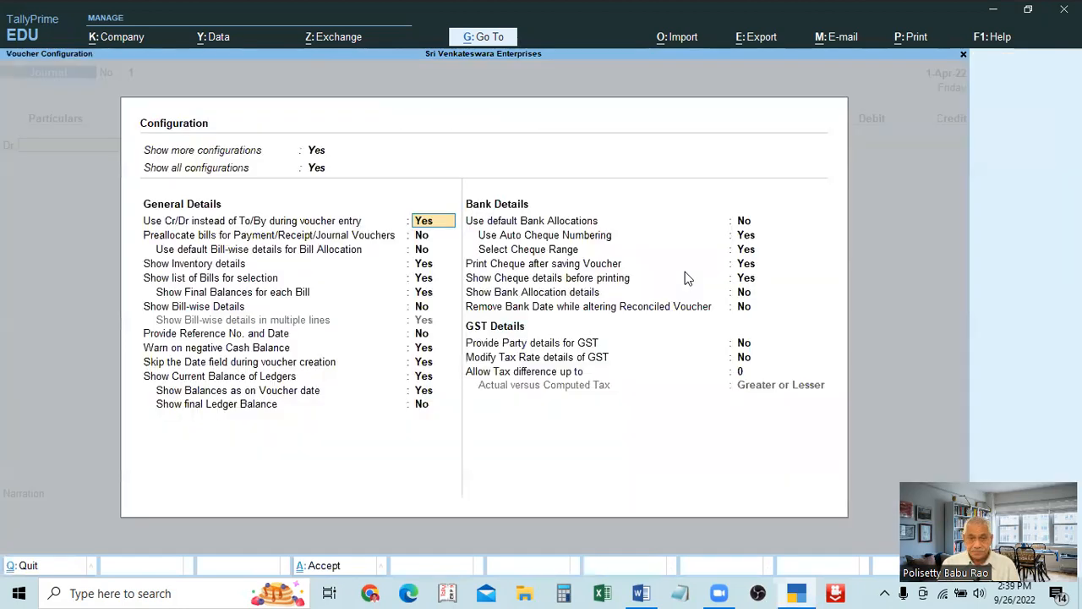
{"action": "key", "text": "Return"}
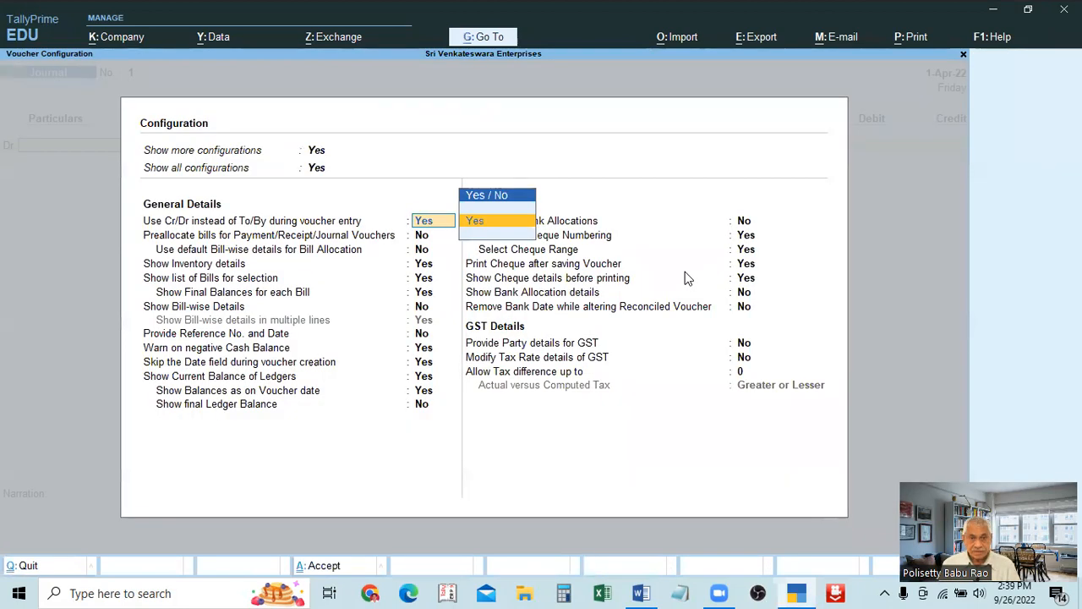
{"action": "type", "text": "n"}
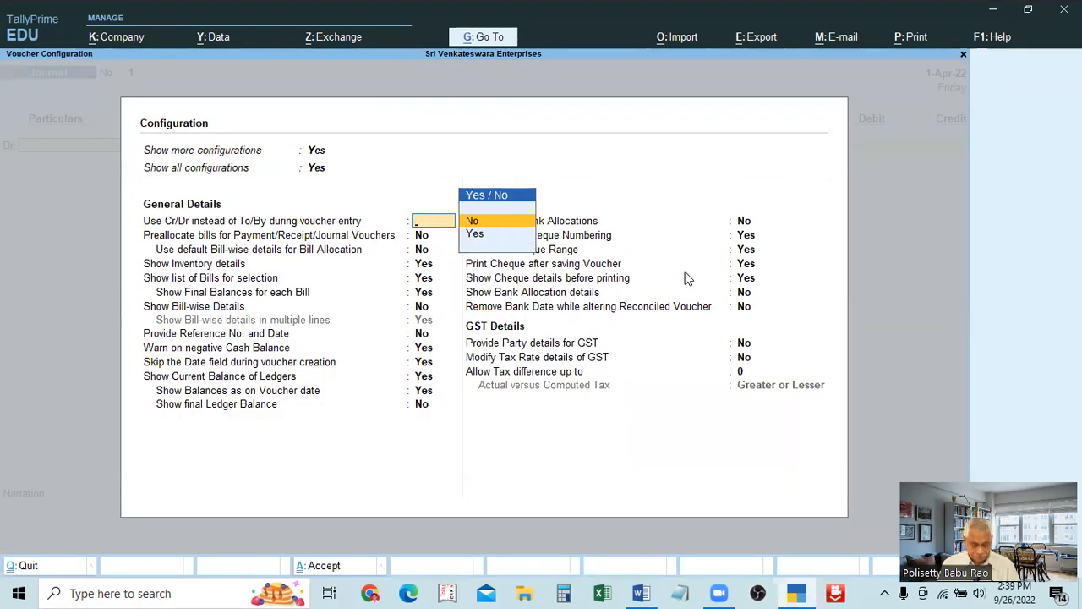
{"action": "key", "text": "Return"}
{"action": "key", "text": "ctrl+a"}
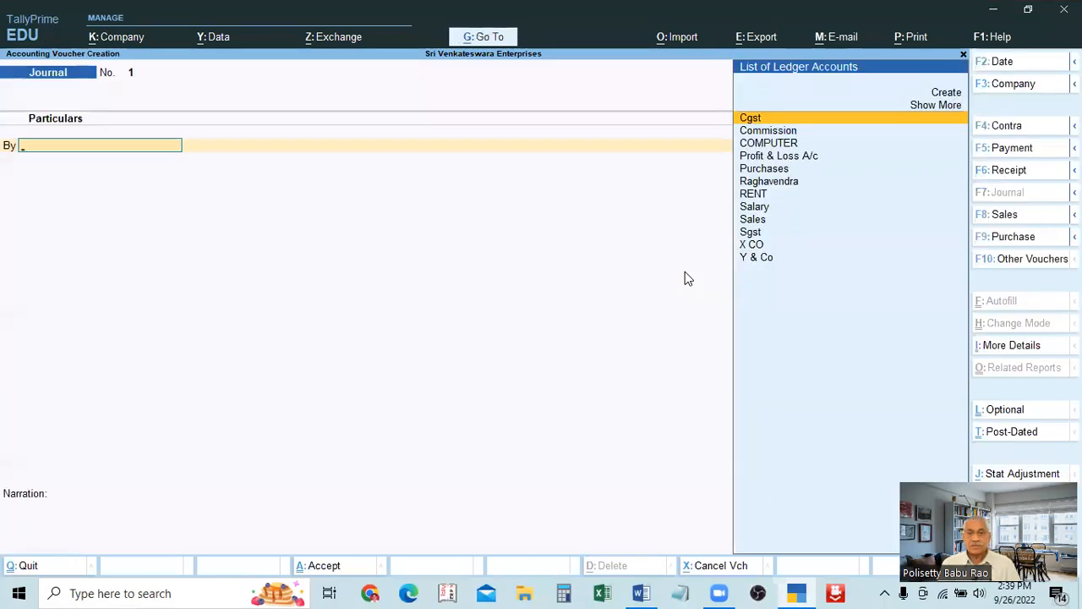
Reopen the journal voucher and debit the individual's ledger listed just below Purchases with 2000 on the By line
{"action": "key", "text": "Escape"}
{"action": "left_click", "coordinate": [684, 272]}
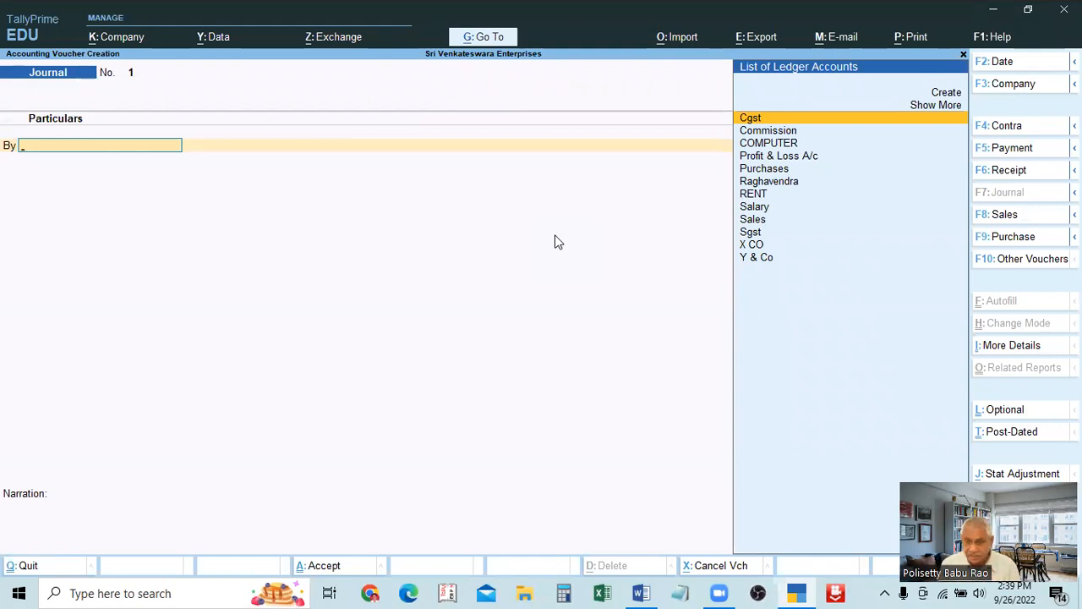
{"action": "key", "text": "Down"}
{"action": "key", "text": "Down"}
{"action": "key", "text": "Down"}
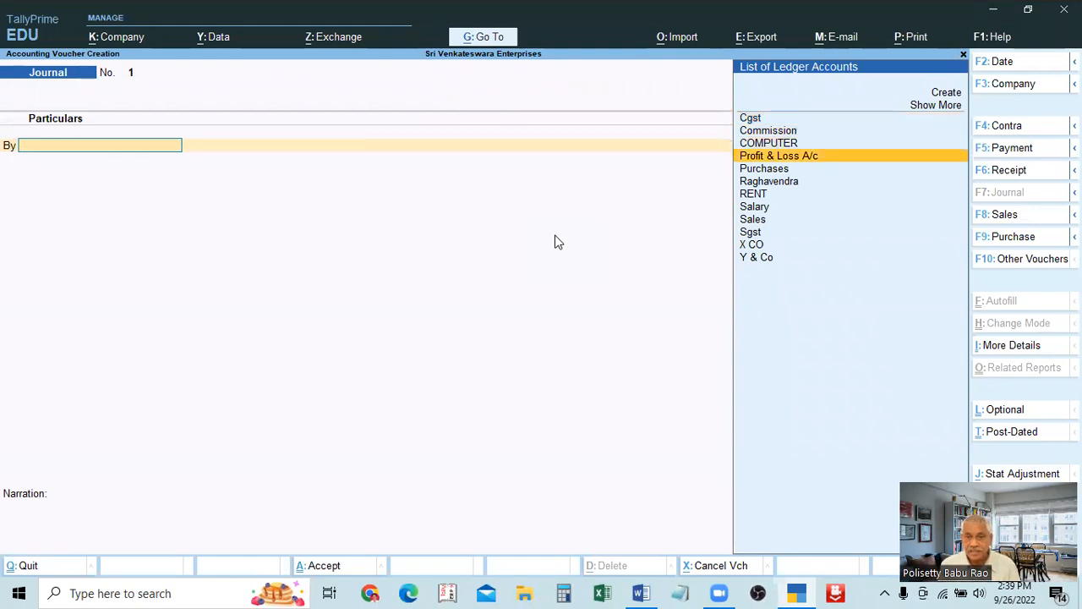
{"action": "key", "text": "Up"}
{"action": "key", "text": "Up"}
{"action": "key", "text": "Up"}
{"action": "key", "text": "Down"}
{"action": "key", "text": "Down"}
{"action": "key", "text": "Down"}
{"action": "key", "text": "Down"}
{"action": "key", "text": "Down"}
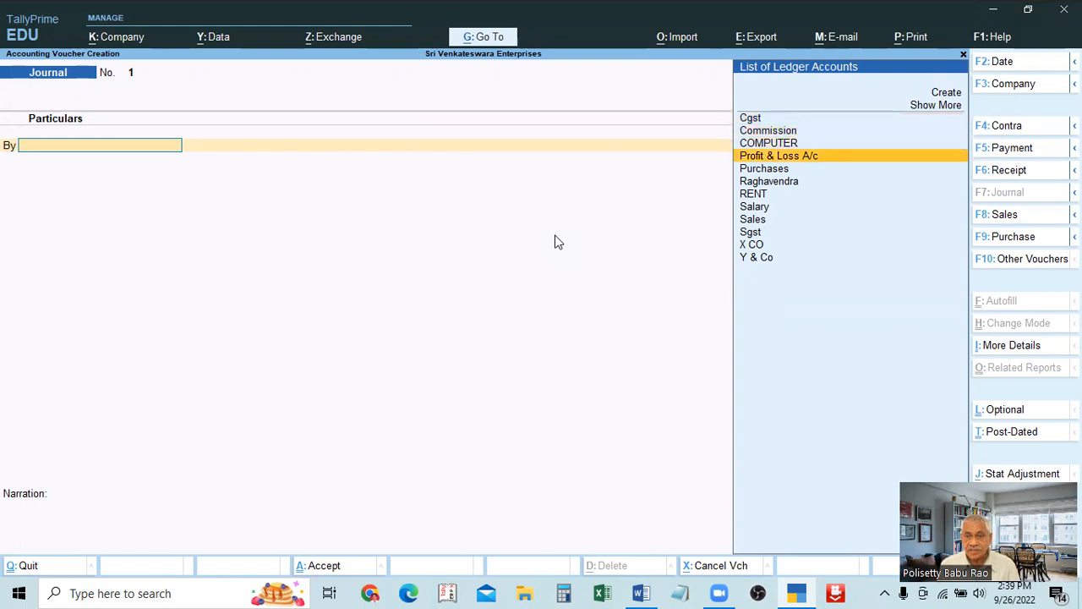
{"action": "key", "text": "Return"}
{"action": "type", "text": "2000"}
{"action": "key", "text": "Return"}
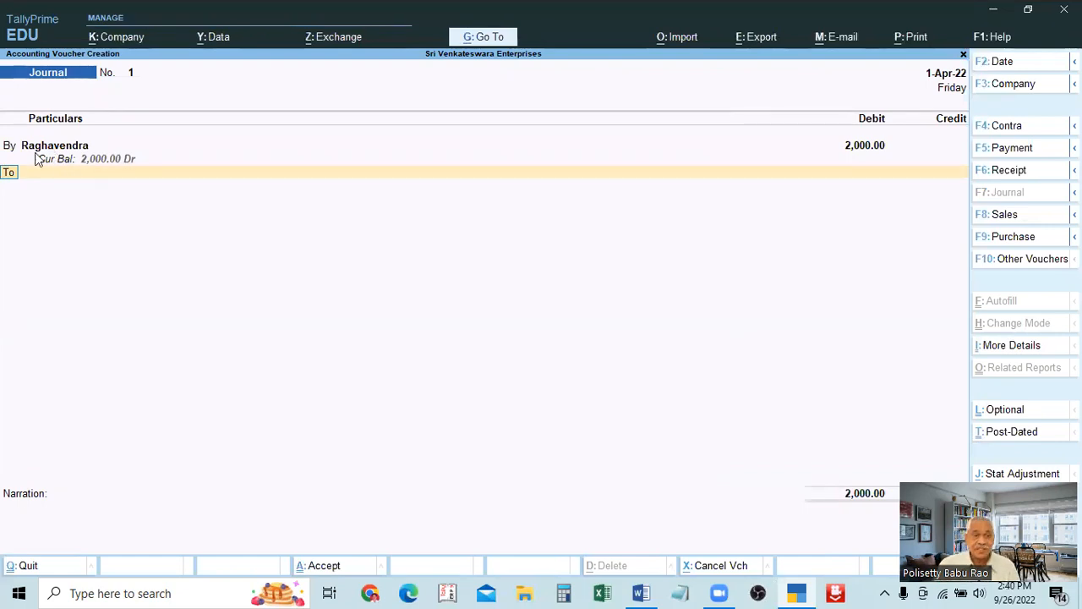
Review topics 20 and 21 in the Word notes and return to the TallyPrime journal voucher
{"action": "key", "text": "alt"}
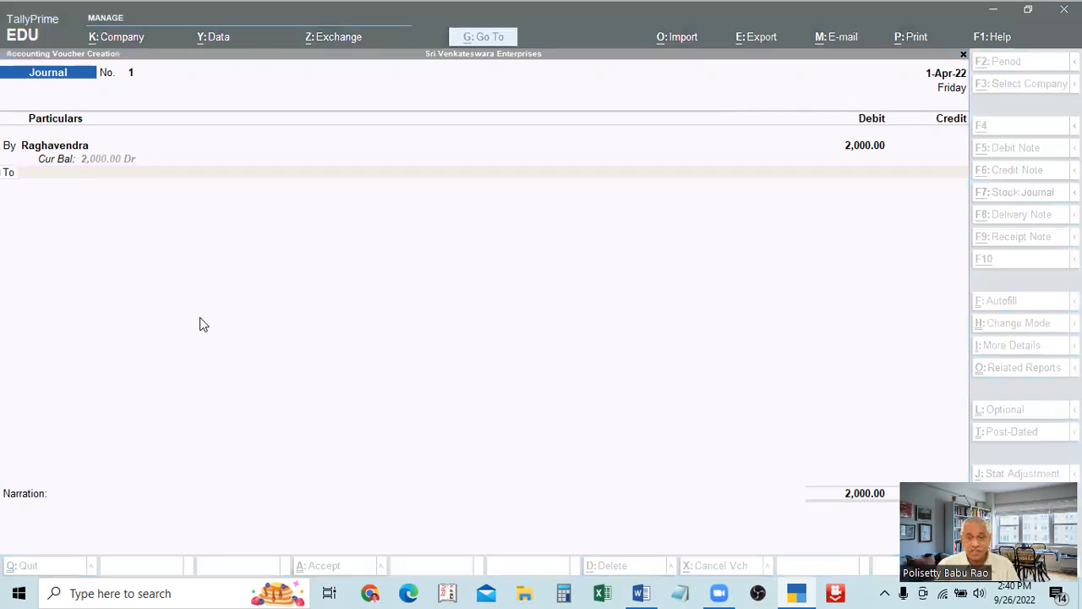
{"action": "key", "text": "alt+Tab"}
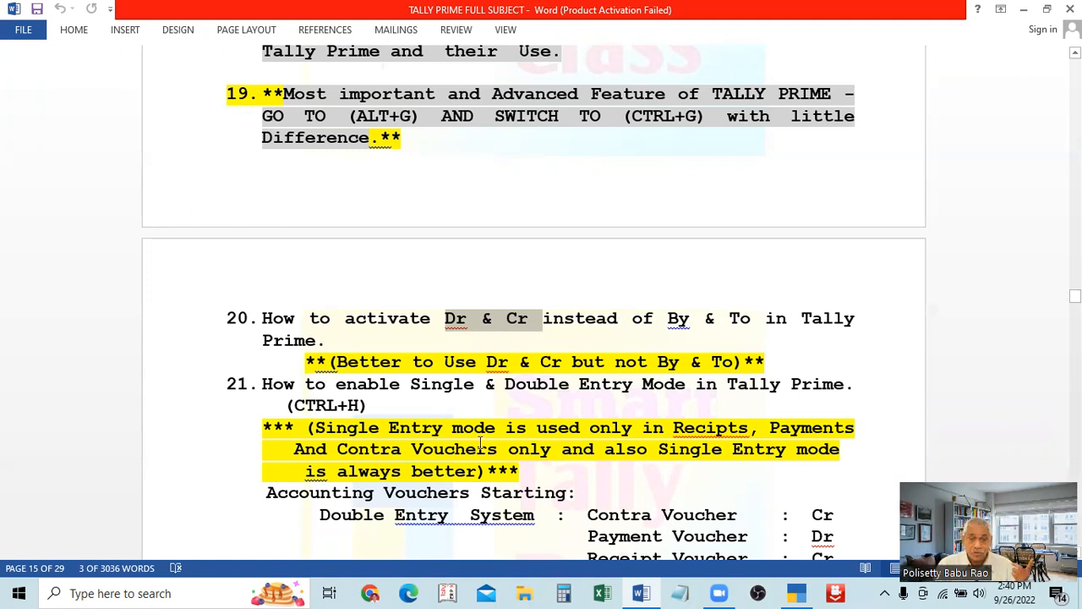
{"action": "left_click", "coordinate": [805, 592]}
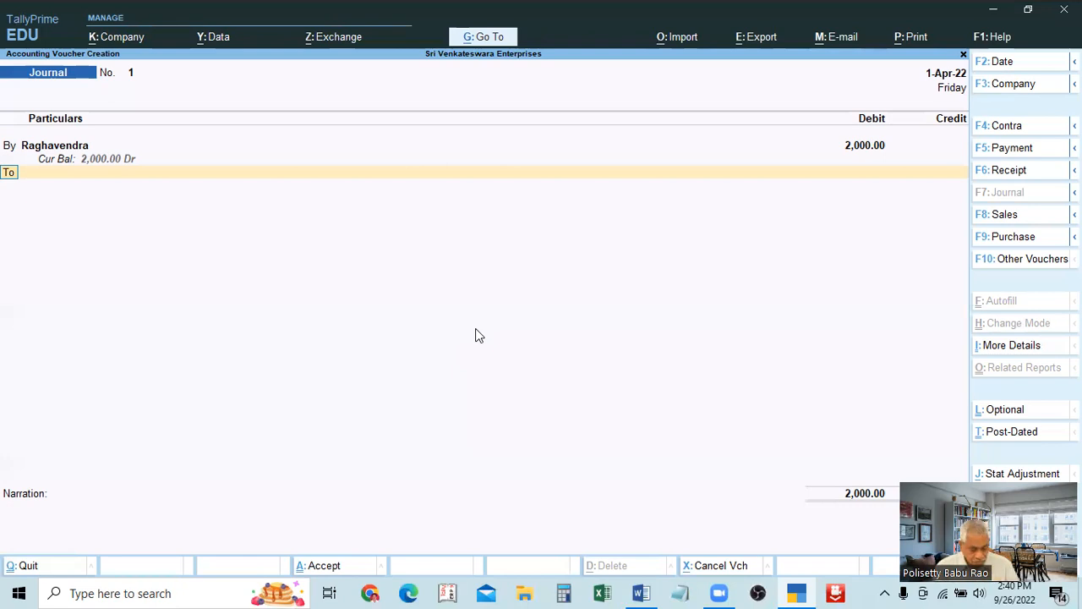
View the company features of Sri Venkateswara Enterprises and accept them as they are
{"action": "key", "text": "F11"}
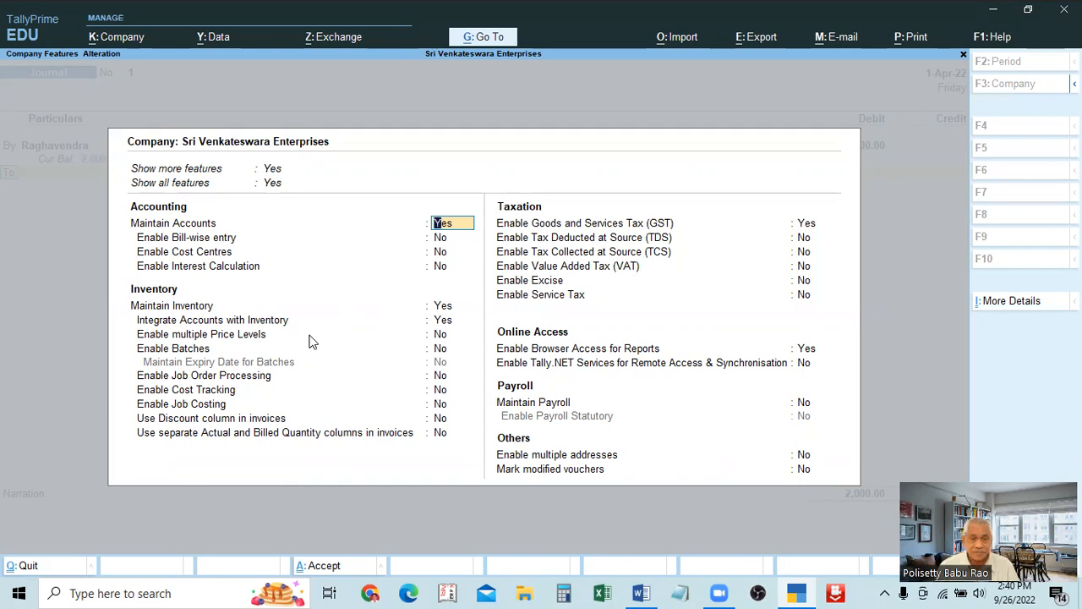
{"action": "key", "text": "ctrl+a"}
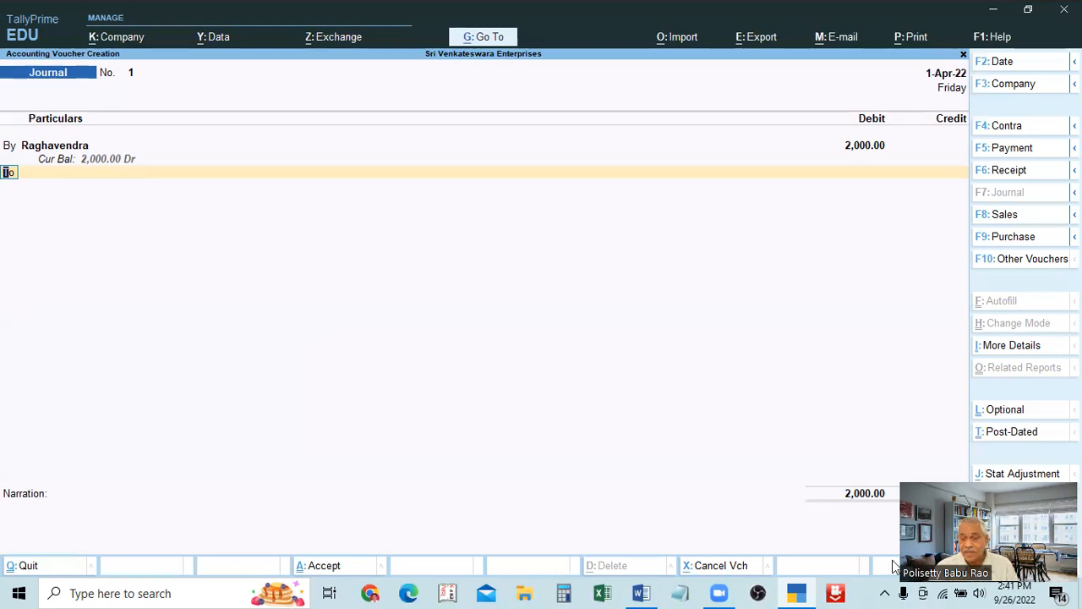
Open the voucher configuration from the journal voucher and examine the "Use Cr/Dr instead of To/By during voucher entry" option, leaving without changes
{"action": "left_click_drag", "start_coordinate": [930, 541], "coordinate": [879, 388]}
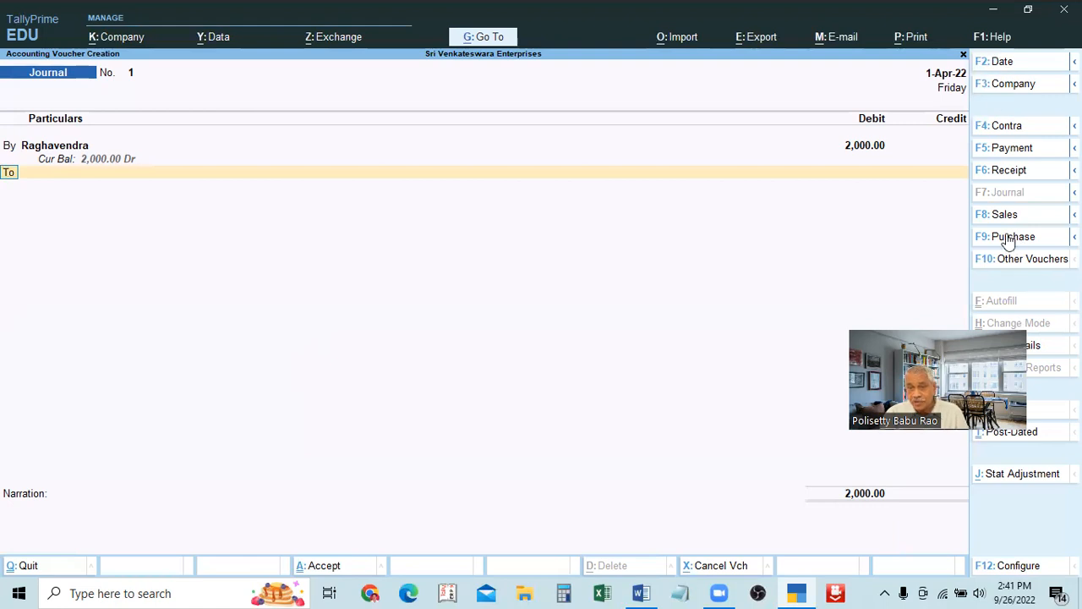
{"action": "left_click", "coordinate": [1015, 568]}
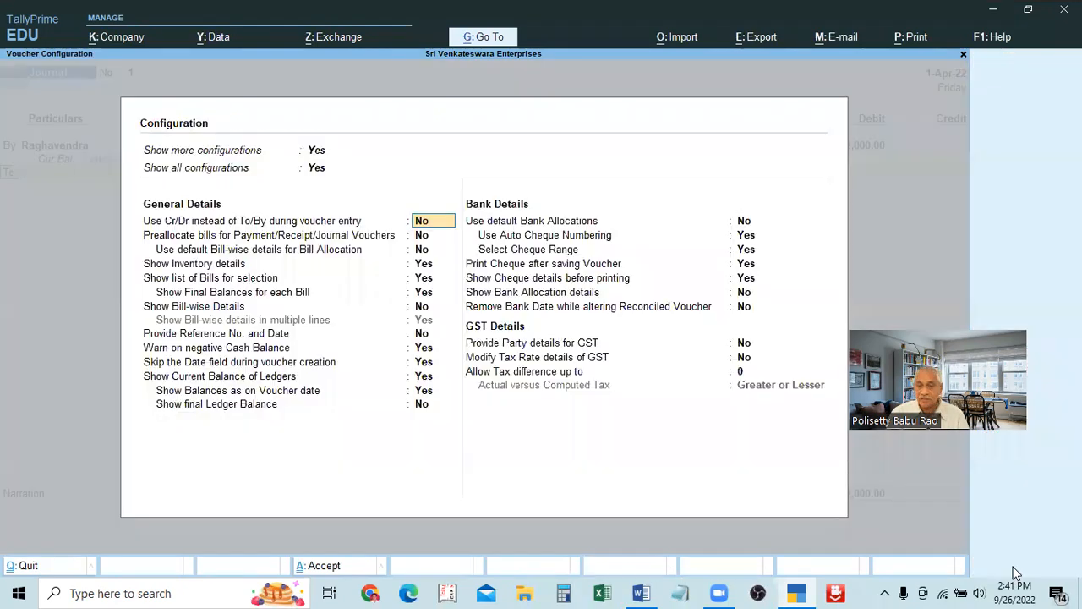
{"action": "key", "text": "Escape"}
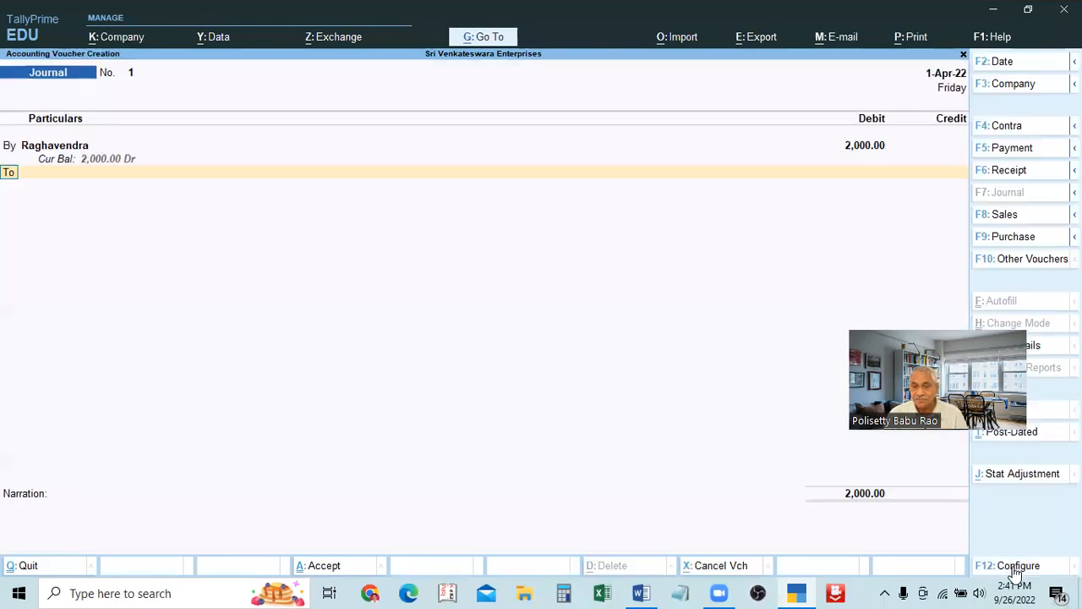
{"action": "left_click", "coordinate": [1016, 568]}
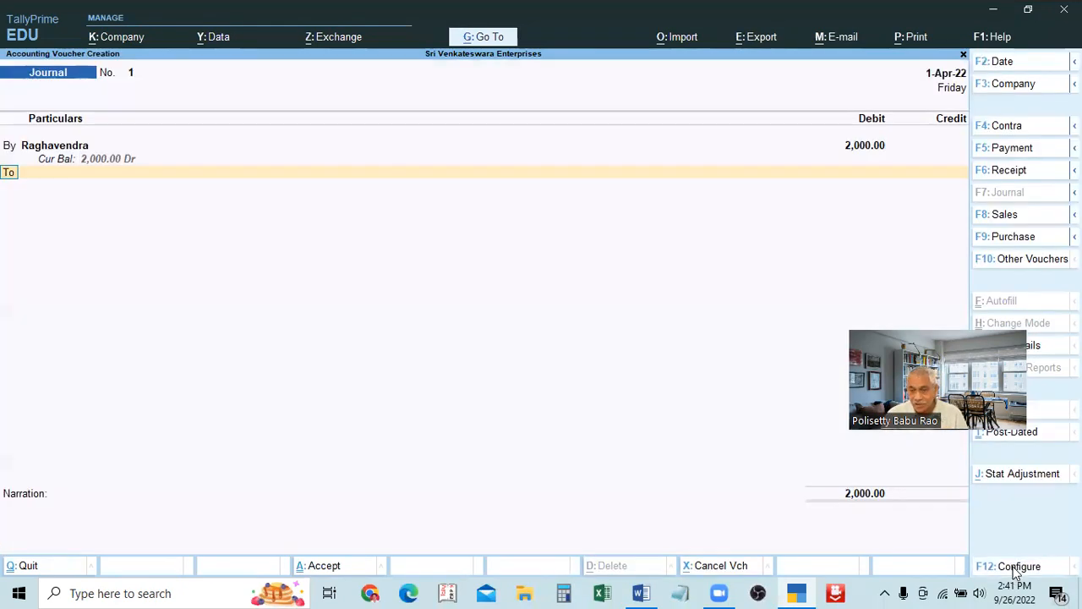
{"action": "key", "text": "Escape"}
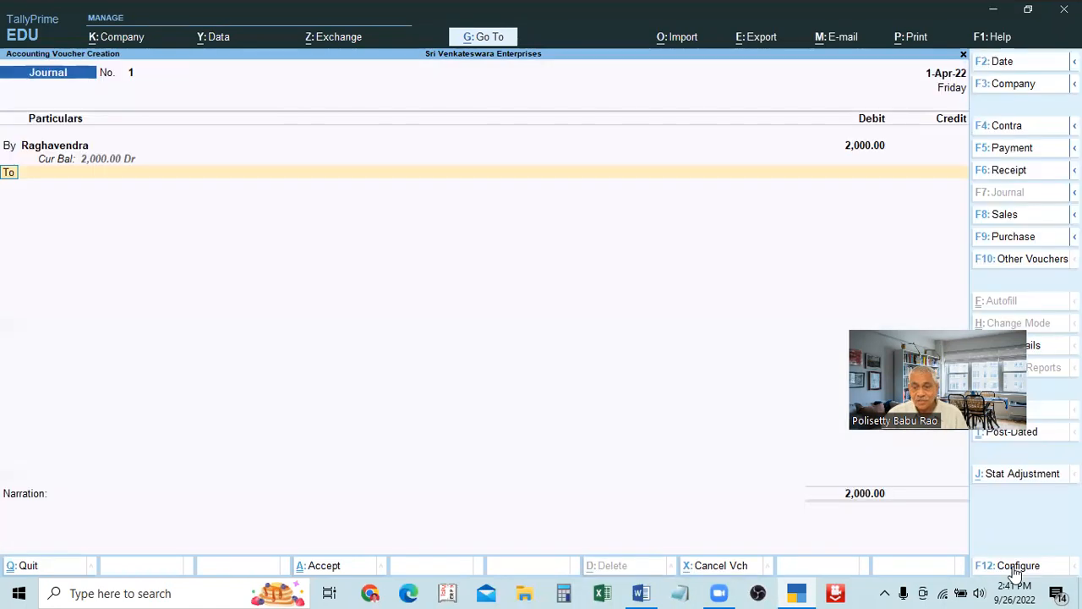
{"action": "left_click", "coordinate": [1015, 569]}
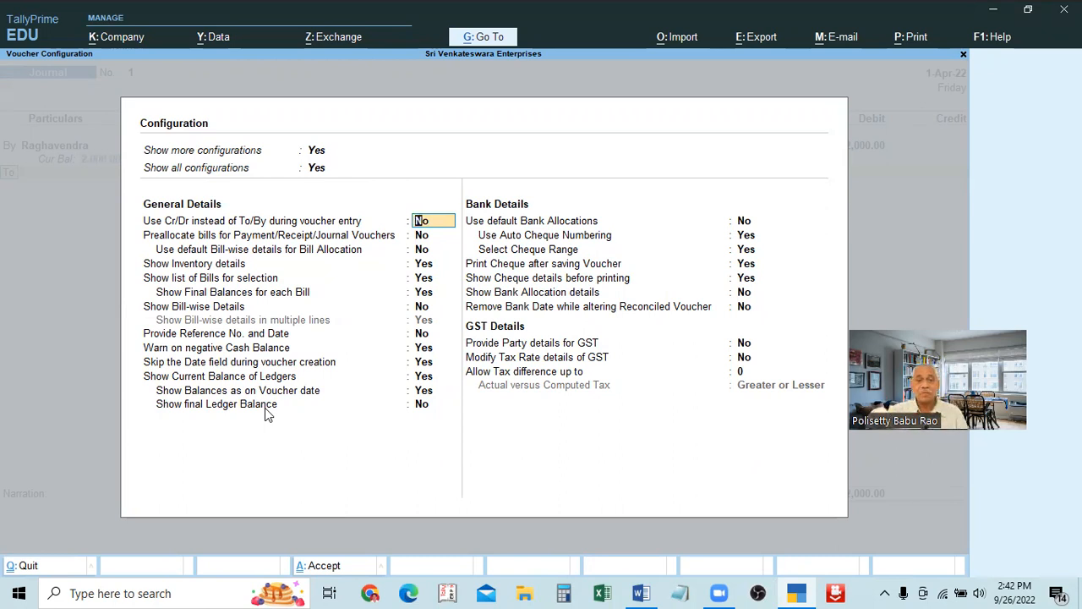
{"action": "key", "text": "Escape"}
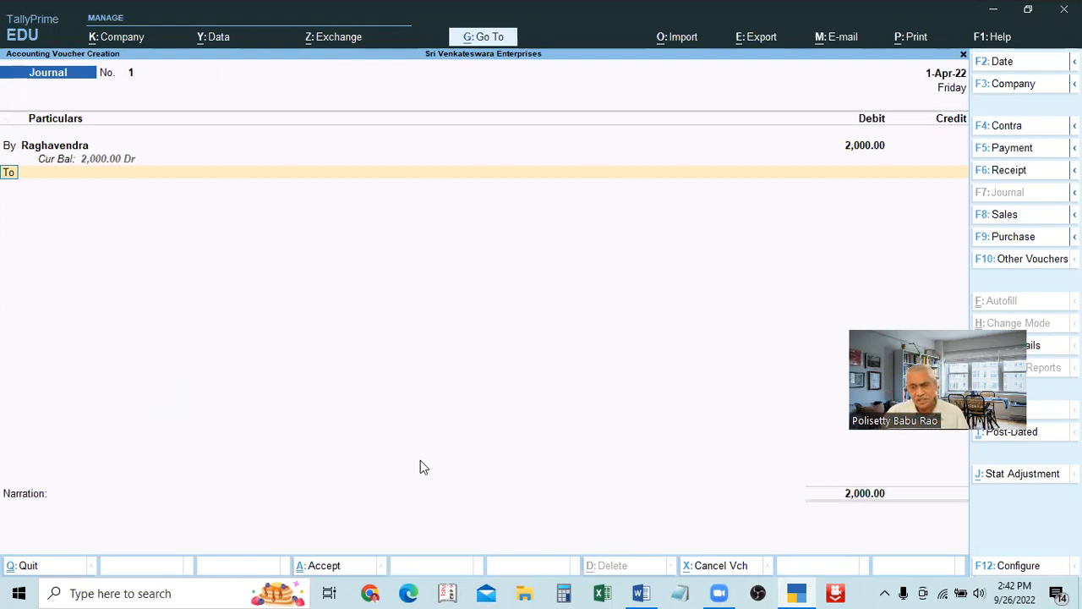
In the voucher configuration, set "Use Cr/Dr instead of To/By during voucher entry" to Yes and accept it
{"action": "left_click", "coordinate": [1018, 568]}
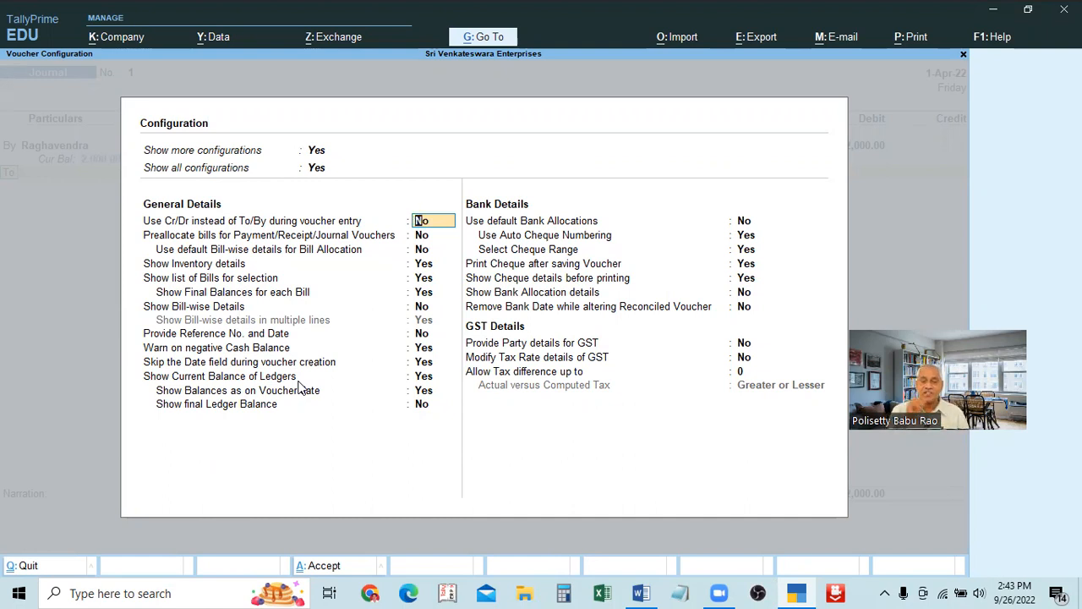
{"action": "type", "text": "y"}
{"action": "key", "text": "Return"}
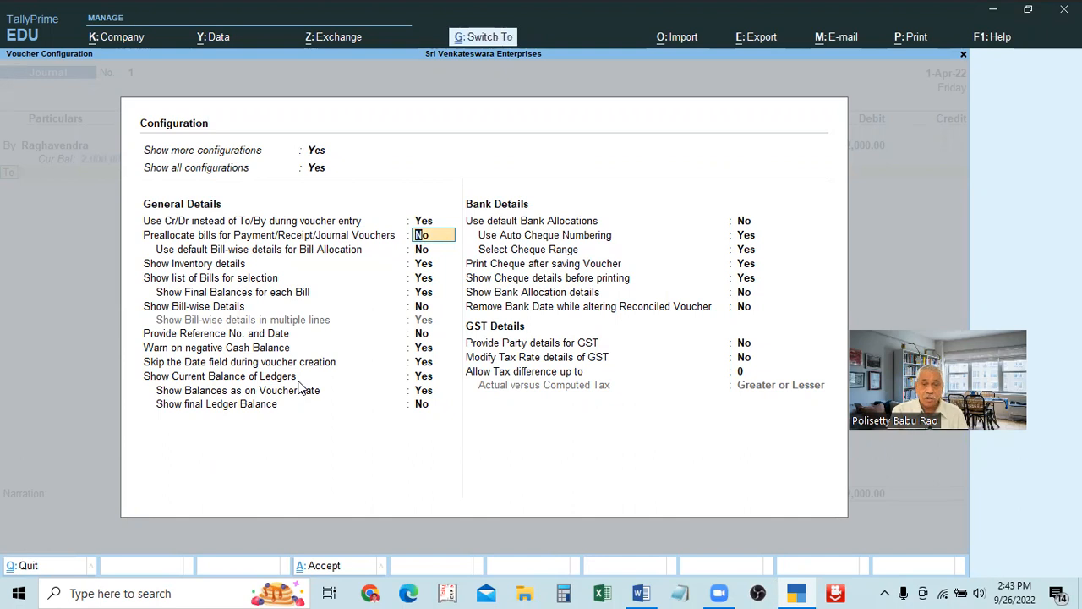
{"action": "key", "text": "ctrl+a"}
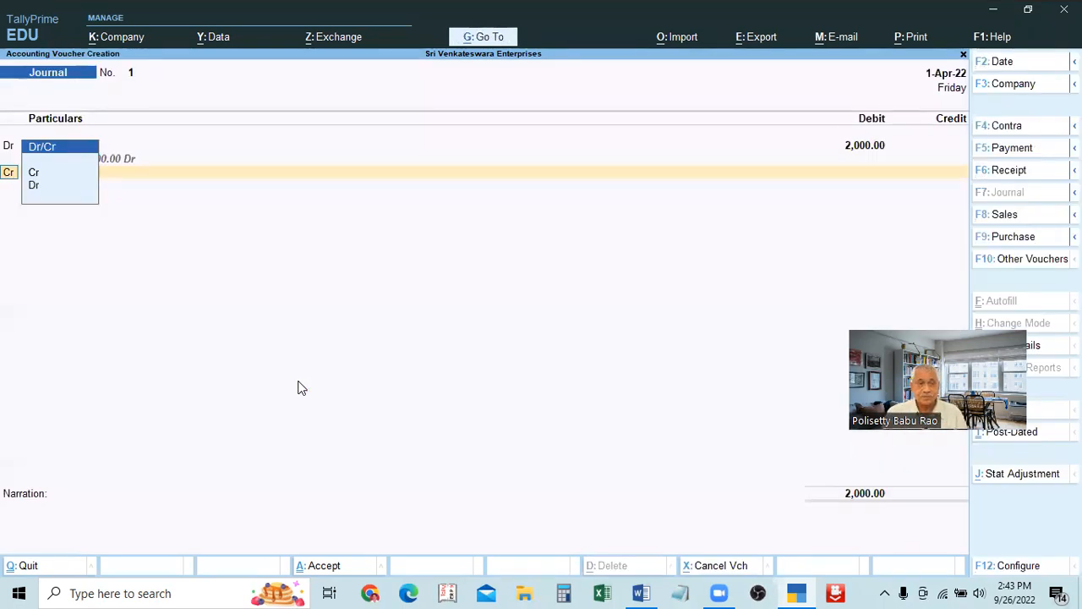
Choose Cr for the second line of the journal voucher and go to its ledger selection
{"action": "key", "text": "s"}
{"action": "key", "text": "Return"}
{"action": "key", "text": "Return"}
{"action": "key", "text": "Return"}
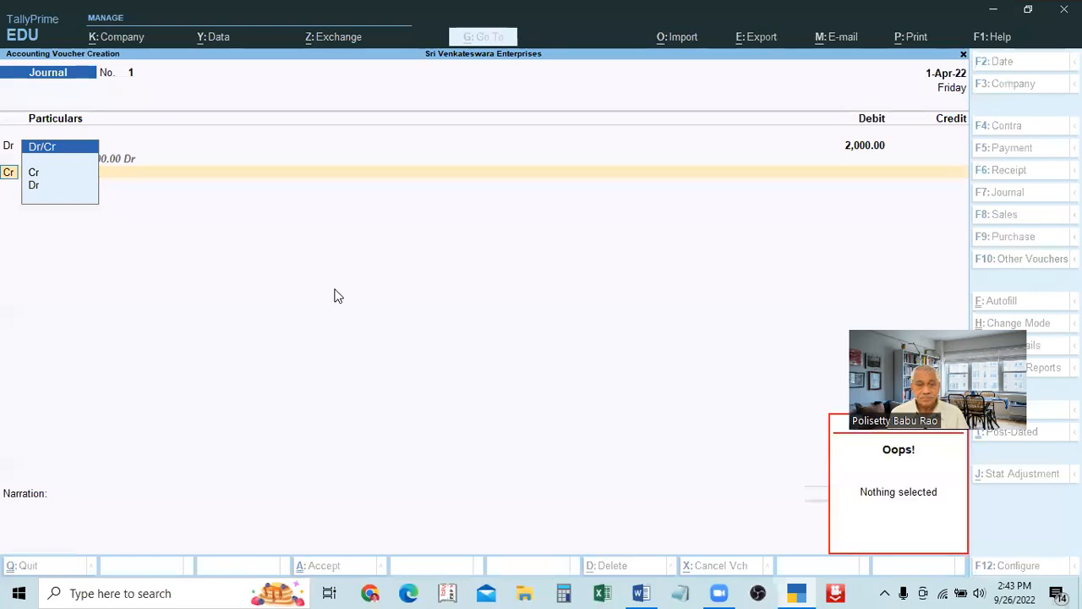
{"action": "key", "text": "Down"}
{"action": "key", "text": "Down"}
{"action": "key", "text": "Up"}
{"action": "key", "text": "Return"}
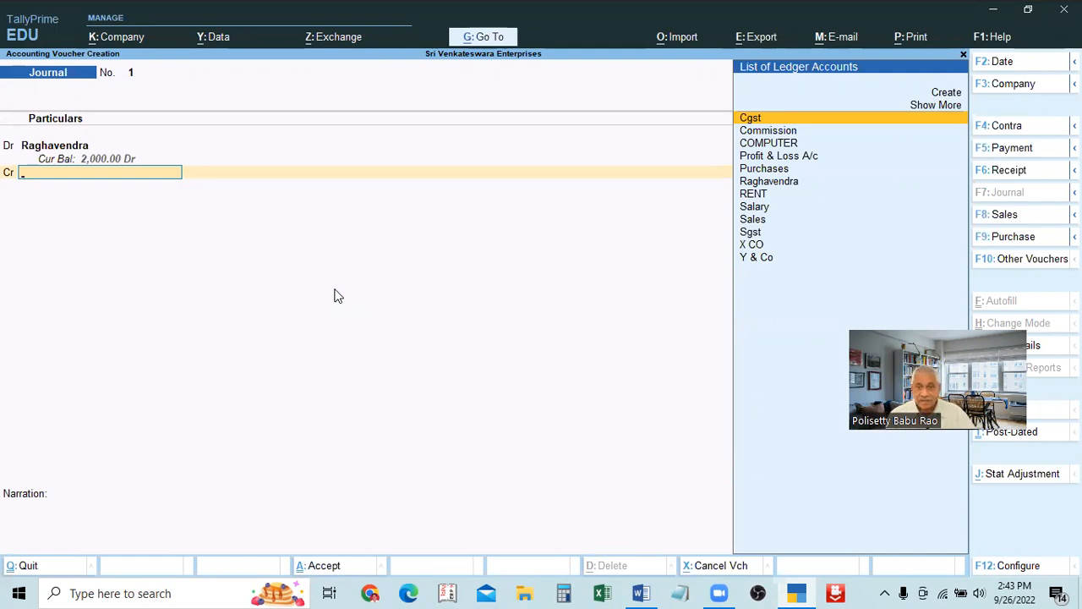
Look through the list of ledger accounts for the Cr line of the journal voucher
{"action": "key", "text": "Down"}
{"action": "key", "text": "Down"}
{"action": "key", "text": "Down"}
{"action": "key", "text": "Down"}
{"action": "key", "text": "Down"}
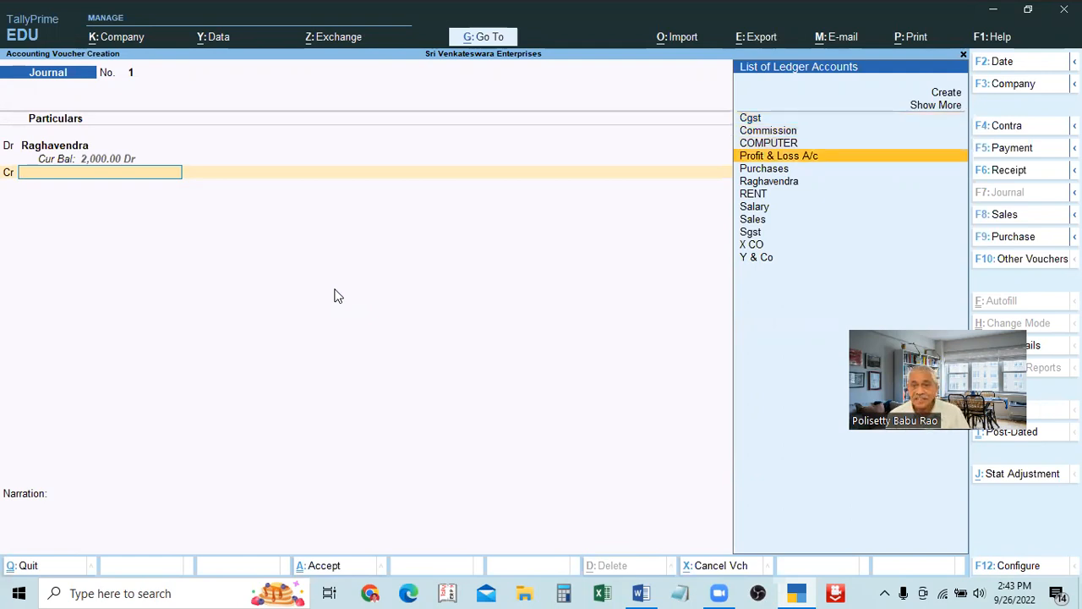
{"action": "key", "text": "Down"}
{"action": "key", "text": "Down"}
{"action": "key", "text": "Up"}
{"action": "key", "text": "Up"}
{"action": "key", "text": "Up"}
{"action": "key", "text": "Down"}
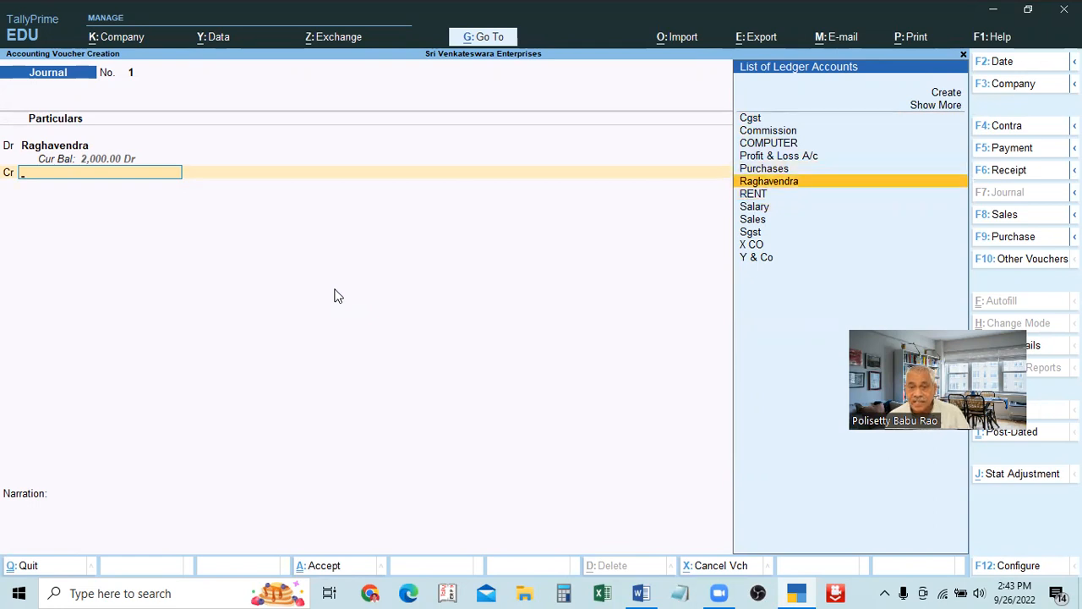
{"action": "key", "text": "Down"}
{"action": "key", "text": "Down"}
{"action": "key", "text": "Down"}
{"action": "key", "text": "Down"}
{"action": "key", "text": "Down"}
{"action": "key", "text": "Down"}
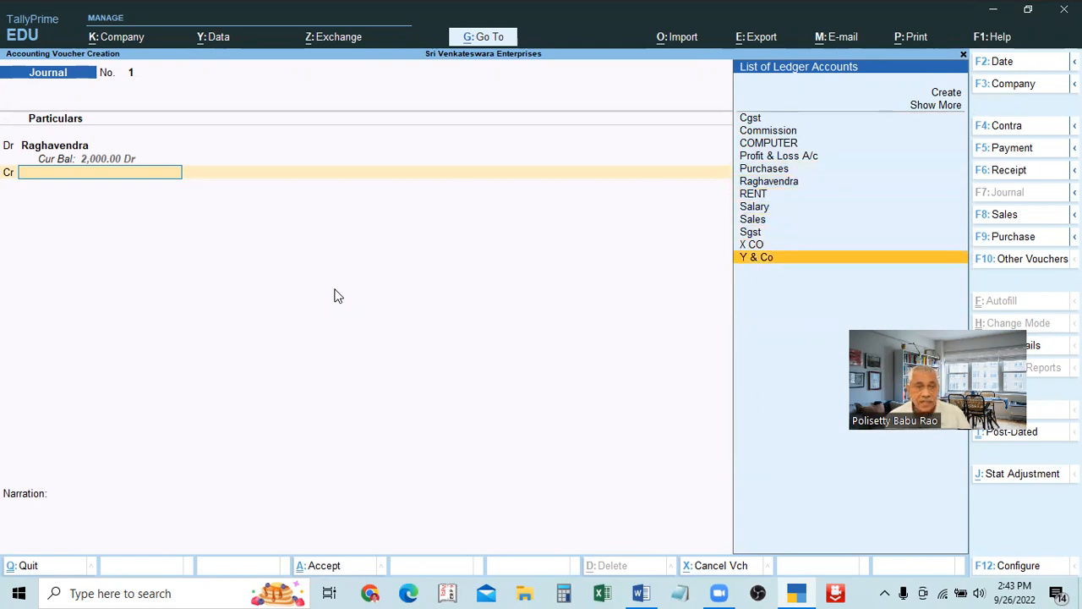
{"action": "key", "text": "Up"}
{"action": "key", "text": "Up"}
{"action": "key", "text": "Up"}
{"action": "key", "text": "Up"}
{"action": "key", "text": "Up"}
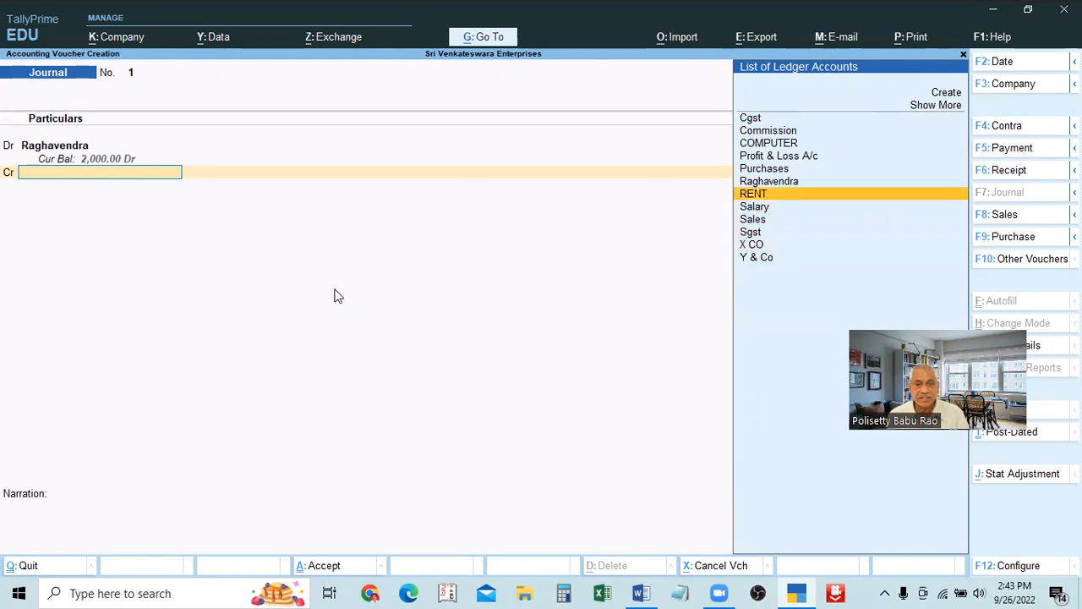
Go back to the Dr line, replace its ledger with COMPUTER and accept 2,000 as the debit amount
{"action": "key", "text": "BackSpace"}
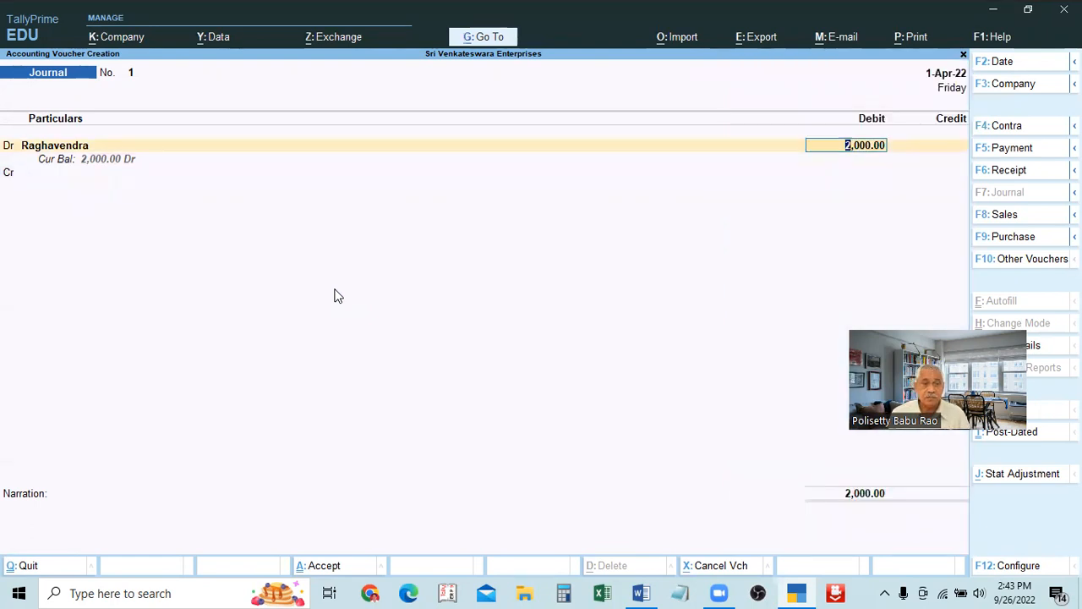
{"action": "key", "text": "BackSpace"}
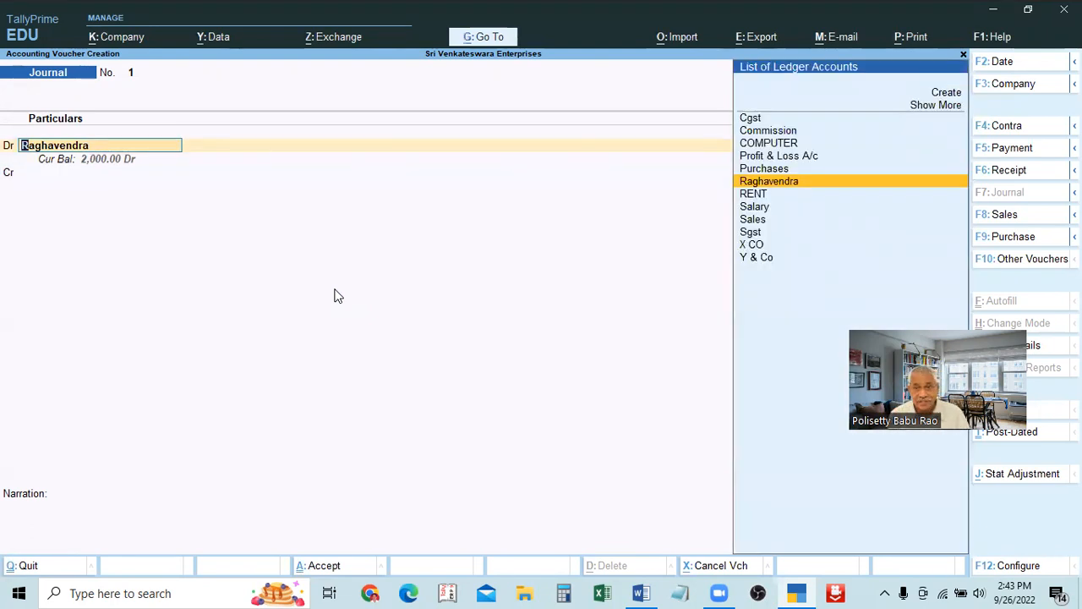
{"action": "key", "text": "Up"}
{"action": "key", "text": "Up"}
{"action": "key", "text": "Up"}
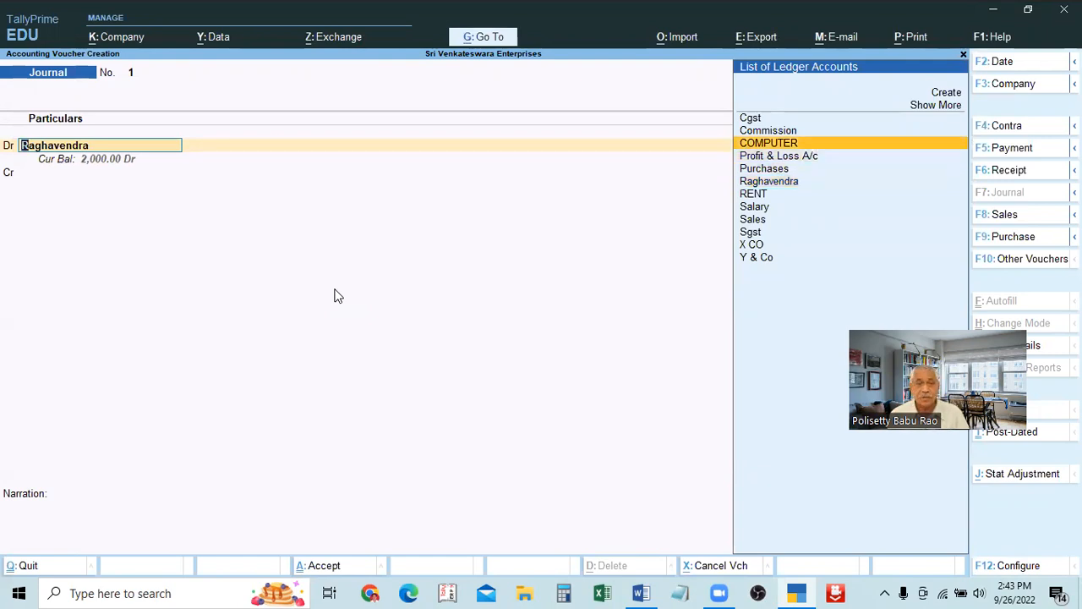
{"action": "key", "text": "Return"}
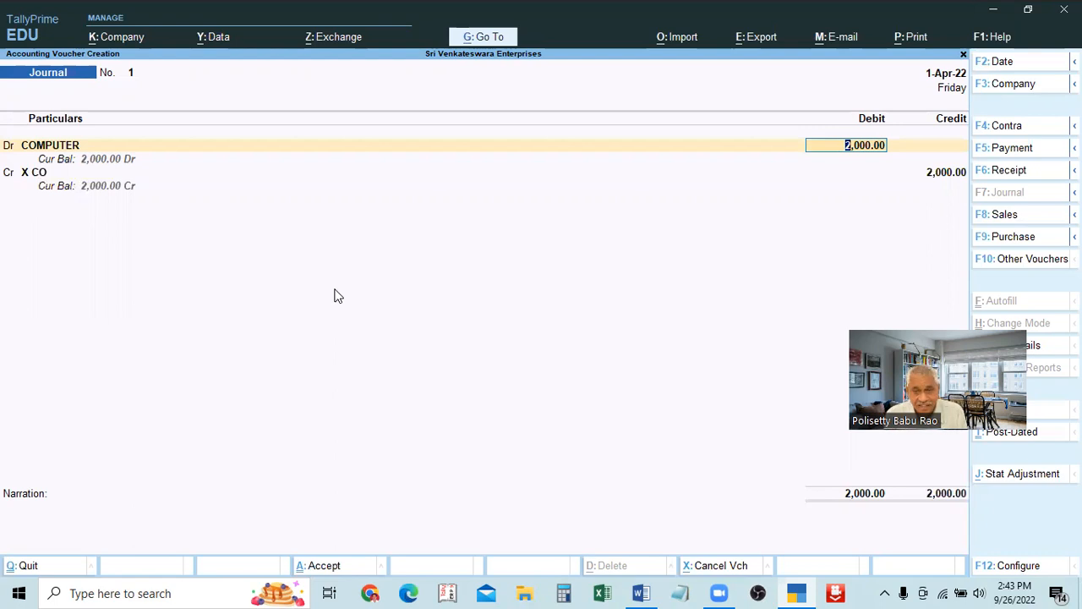
{"action": "key", "text": "Return"}
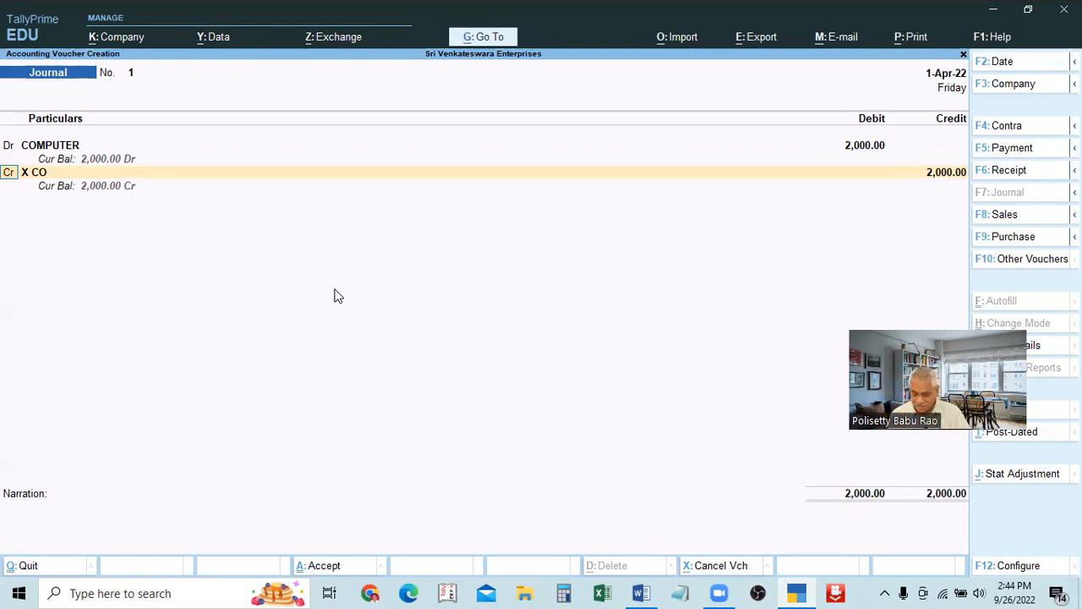
Credit the X CO ledger with 2,000 on the Cr line and continue to the narration
{"action": "key", "text": "Return"}
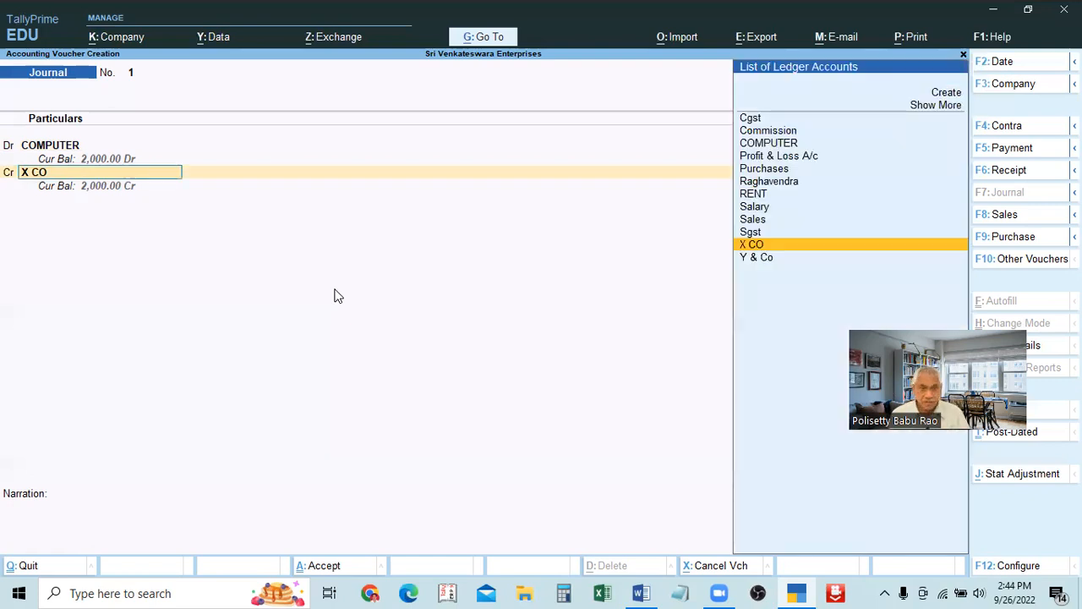
{"action": "key", "text": "ctrl+Return"}
{"action": "key", "text": "Escape"}
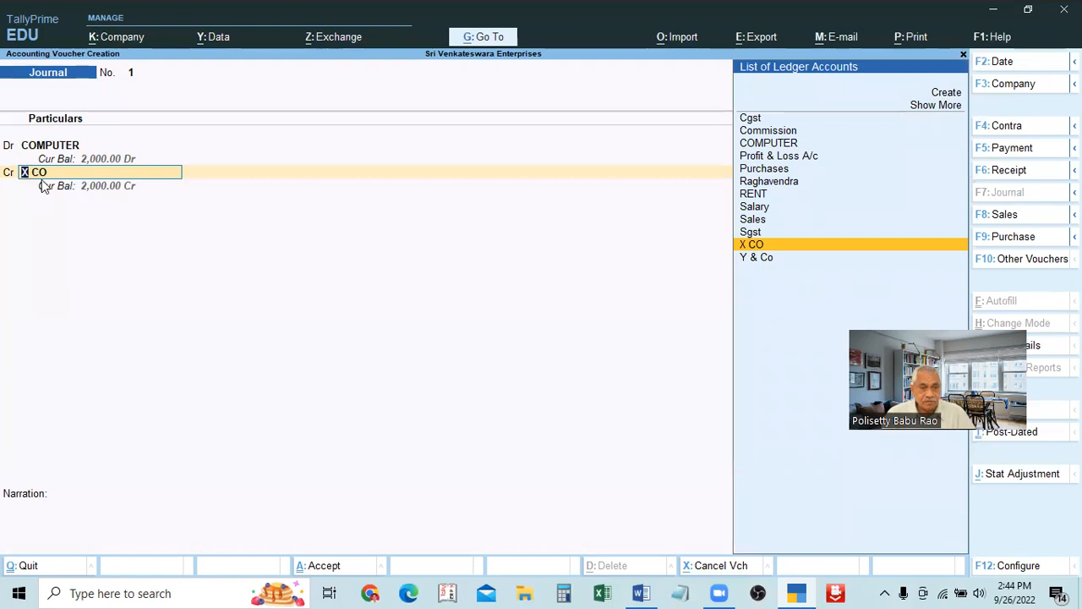
{"action": "key", "text": "Return"}
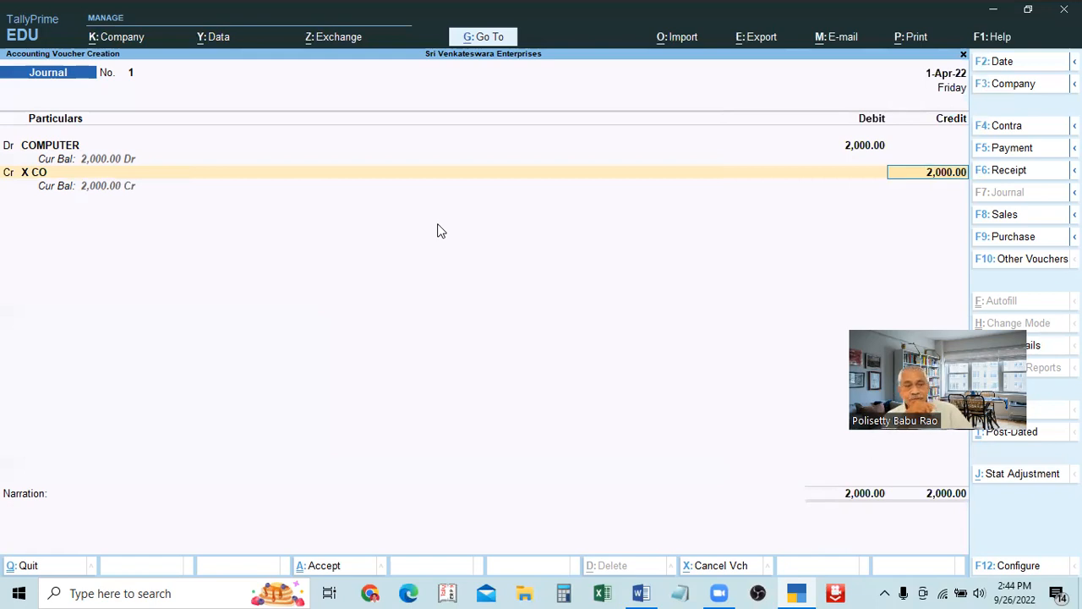
{"action": "key", "text": "Return"}
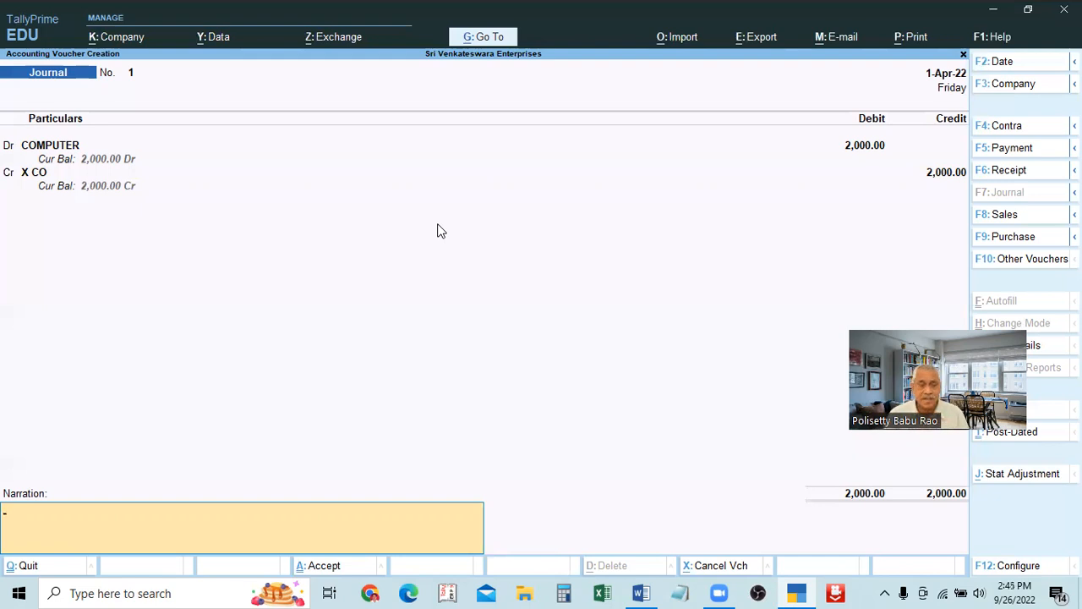
Quit the journal voucher without saving and return to the Gateway of Tally
{"action": "key", "text": "Escape"}
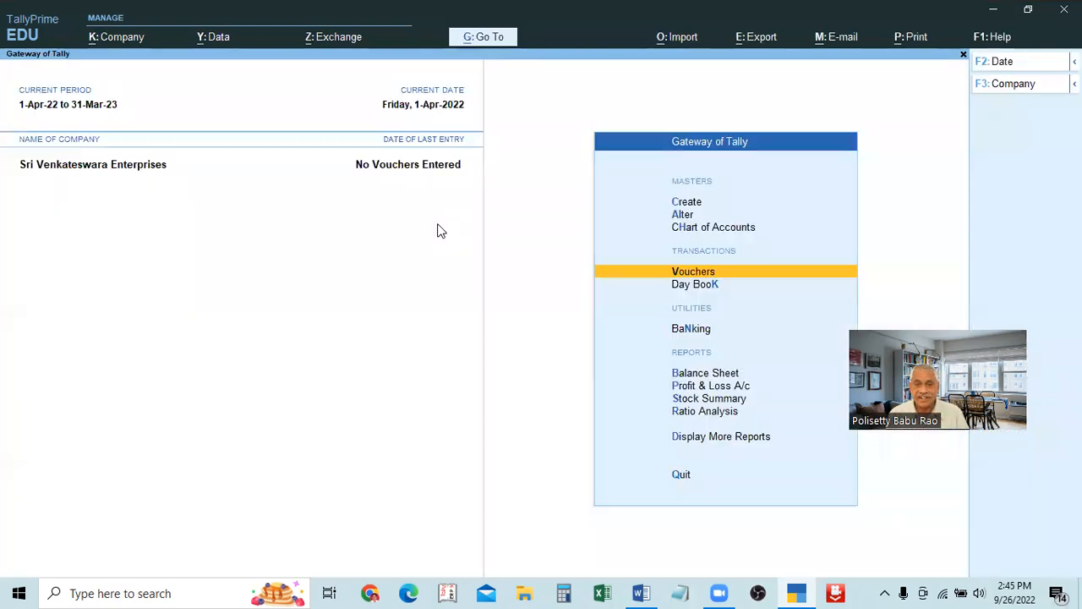
{"action": "key", "text": "Escape"}
{"action": "key", "text": "Escape"}
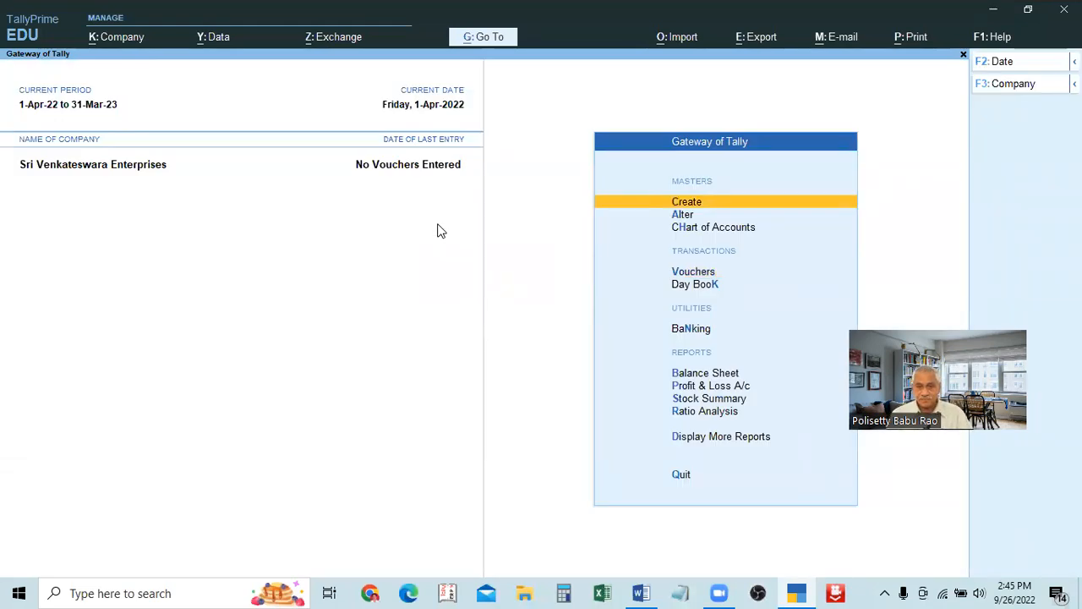
Reopen voucher entry, switch to a payment voucher and change its mode to Double Entry
{"action": "key", "text": "Down"}
{"action": "key", "text": "Down"}
{"action": "key", "text": "Down"}
{"action": "key", "text": "Down"}
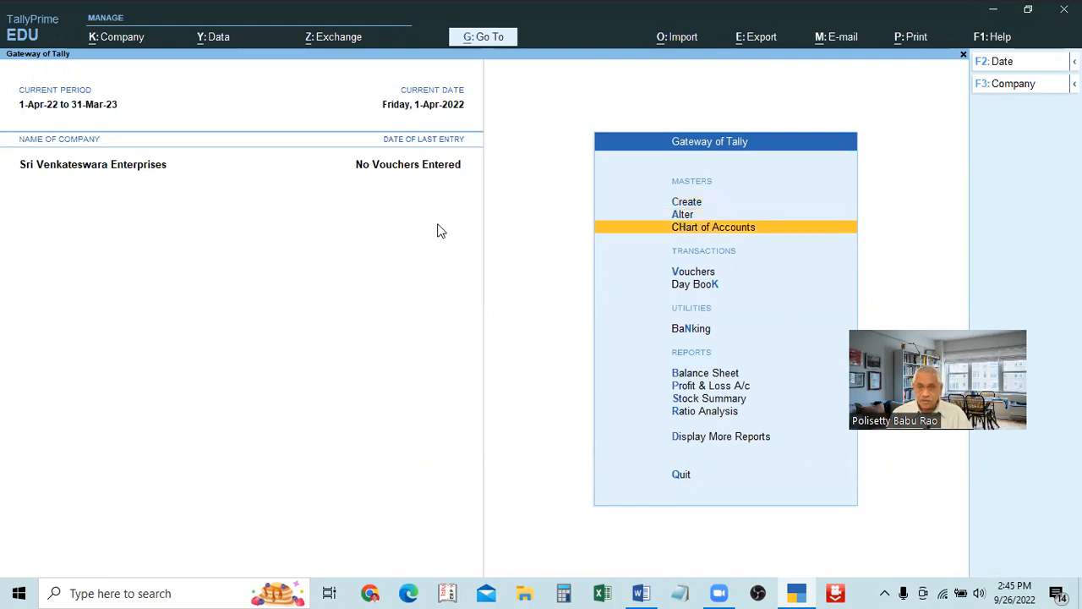
{"action": "key", "text": "Up"}
{"action": "key", "text": "Return"}
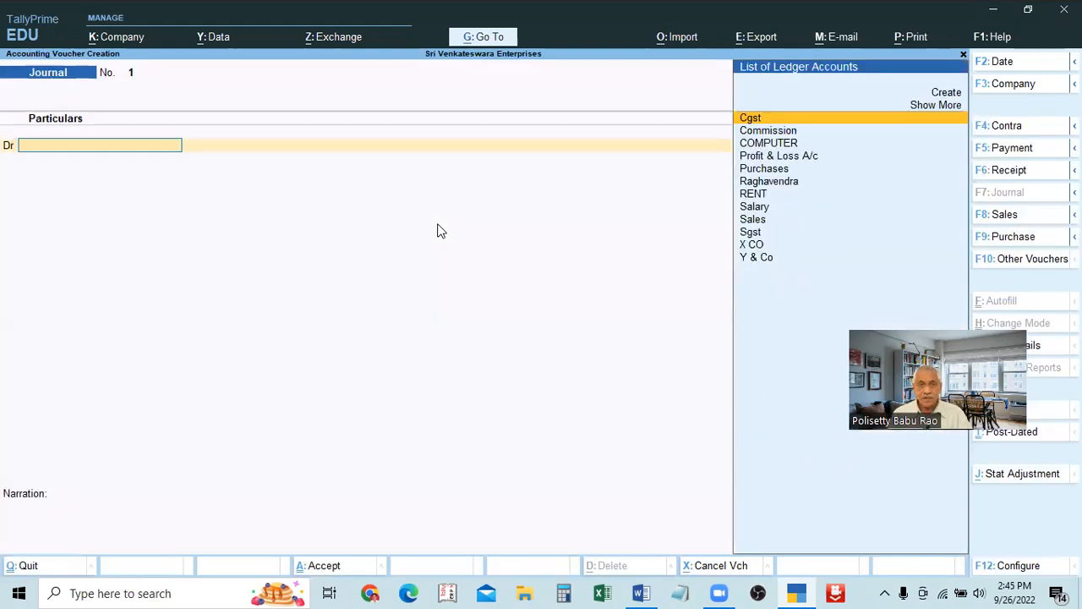
{"action": "key", "text": "F5"}
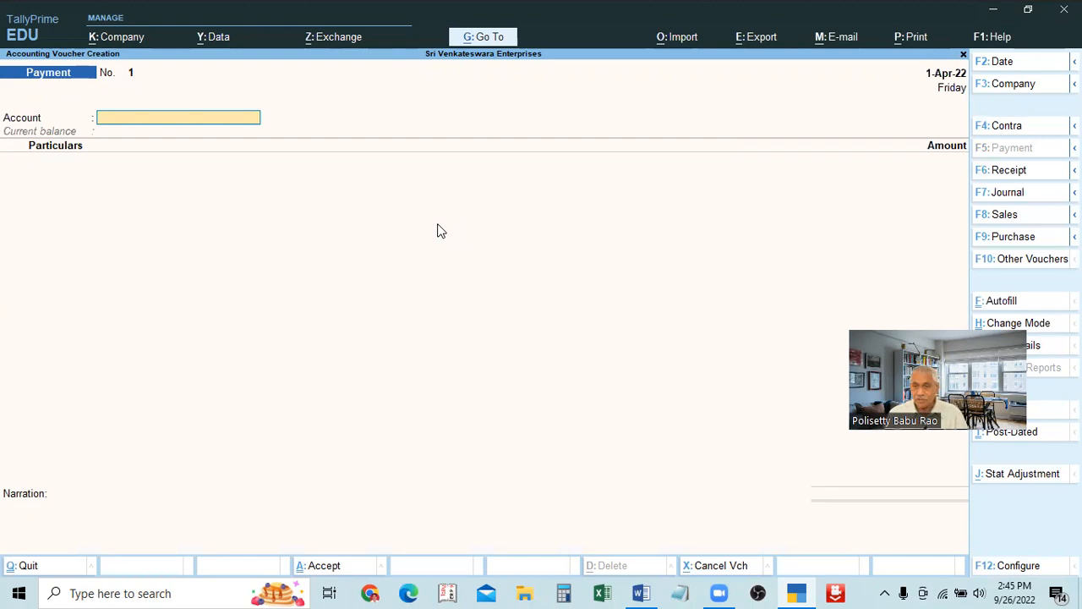
{"action": "left_click", "coordinate": [999, 324]}
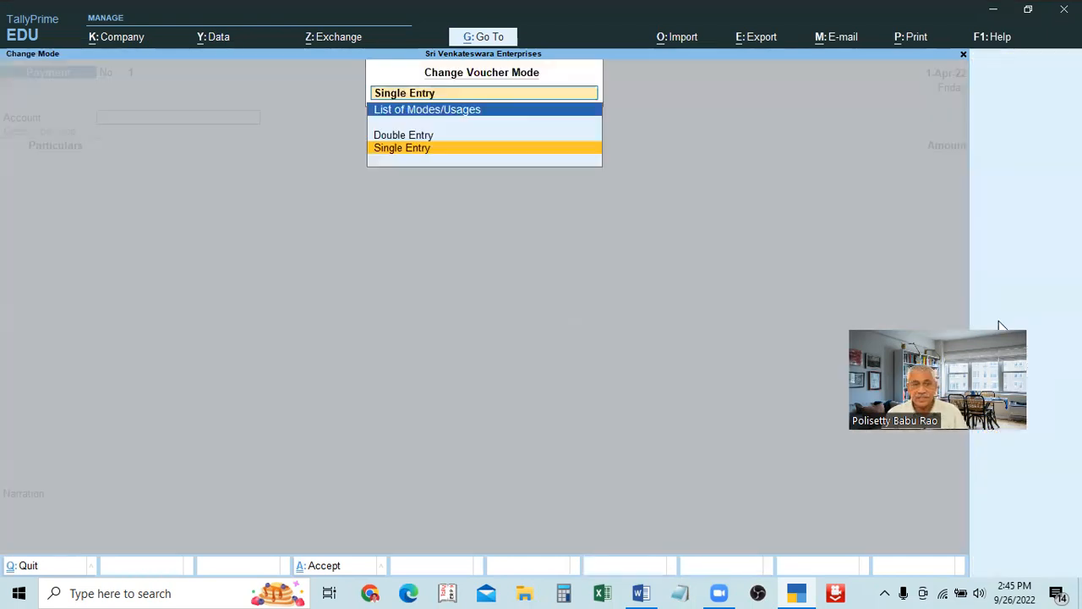
{"action": "key", "text": "Up"}
{"action": "key", "text": "Return"}
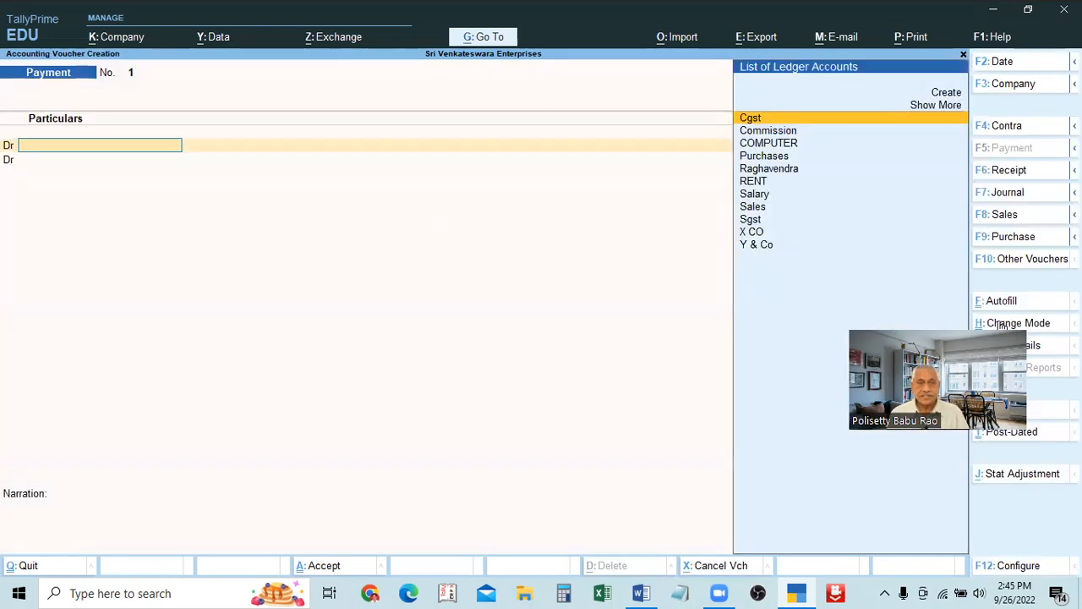
Leave the blank payment voucher and reopen it at the first Dr line
{"action": "key", "text": "Up"}
{"action": "key", "text": "Up"}
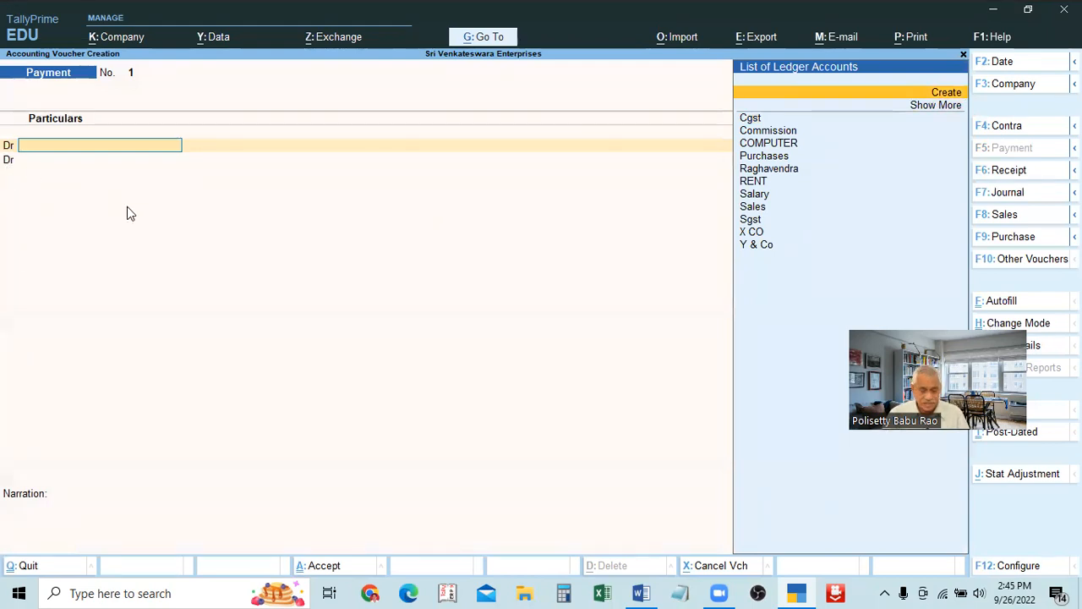
{"action": "key", "text": "Escape"}
{"action": "key", "text": "Return"}
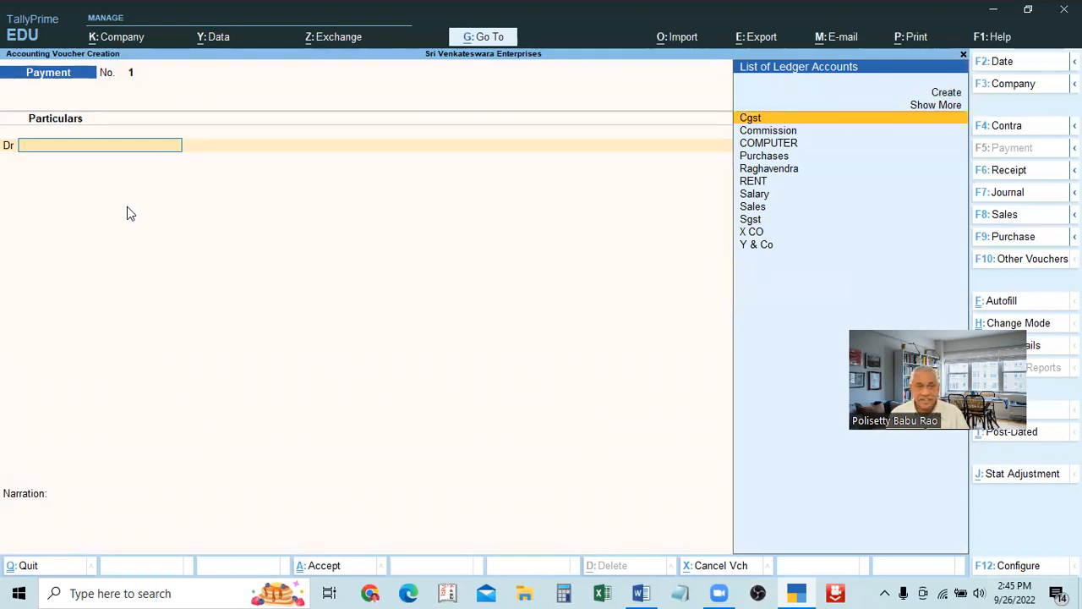
Debit the X CO ledger with 2,000 on the payment voucher's first Dr line
{"action": "key", "text": "Down"}
{"action": "key", "text": "Down"}
{"action": "key", "text": "Down"}
{"action": "key", "text": "Down"}
{"action": "key", "text": "Down"}
{"action": "key", "text": "Down"}
{"action": "key", "text": "Down"}
{"action": "key", "text": "Down"}
{"action": "key", "text": "Down"}
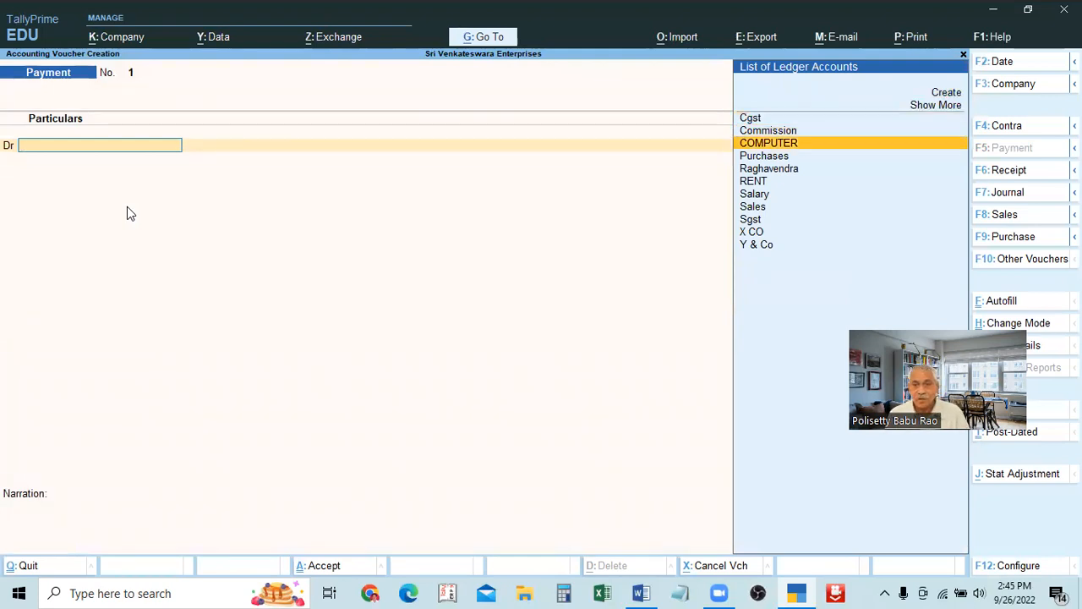
{"action": "key", "text": "Down"}
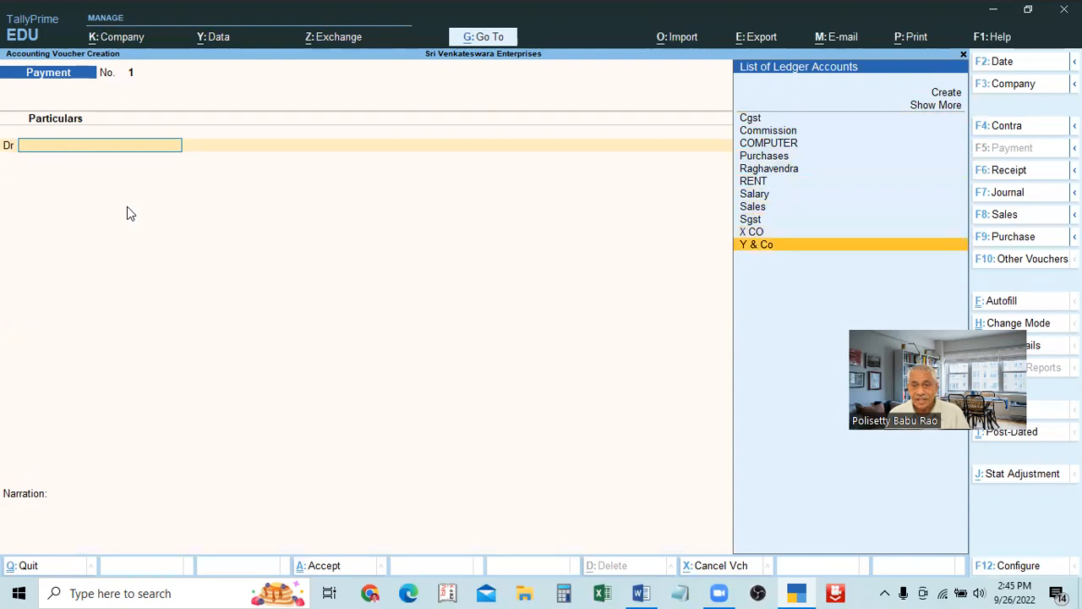
{"action": "key", "text": "Up"}
{"action": "key", "text": "Return"}
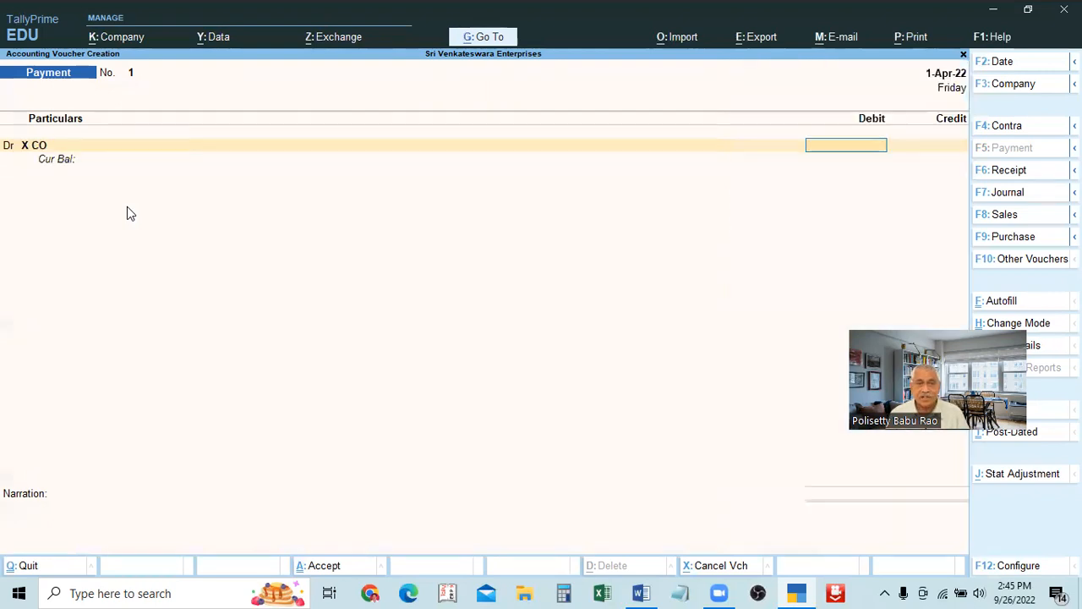
{"action": "type", "text": "2000"}
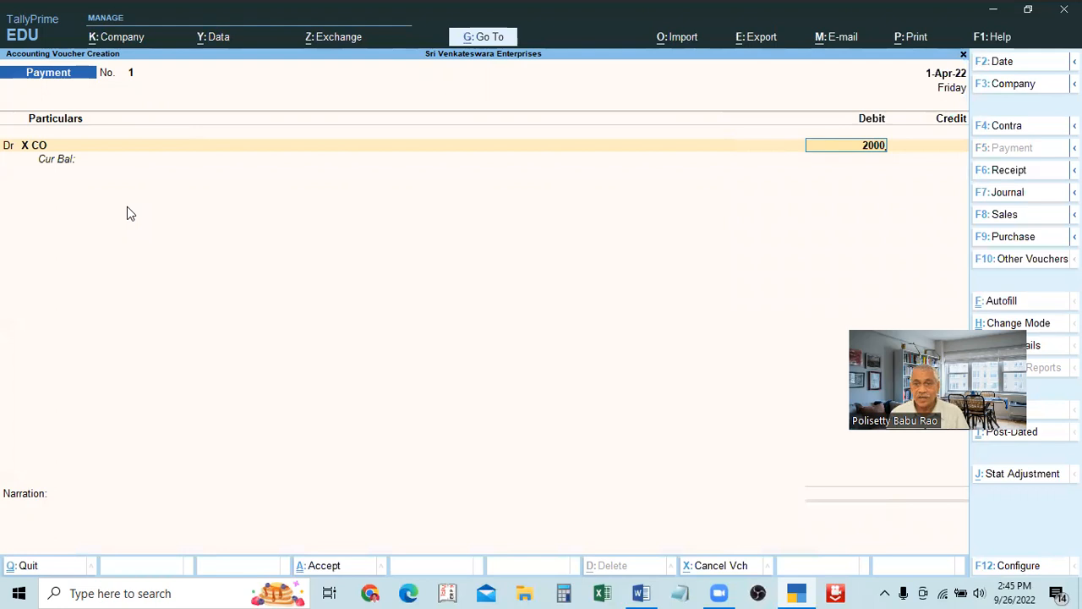
{"action": "key", "text": "Return"}
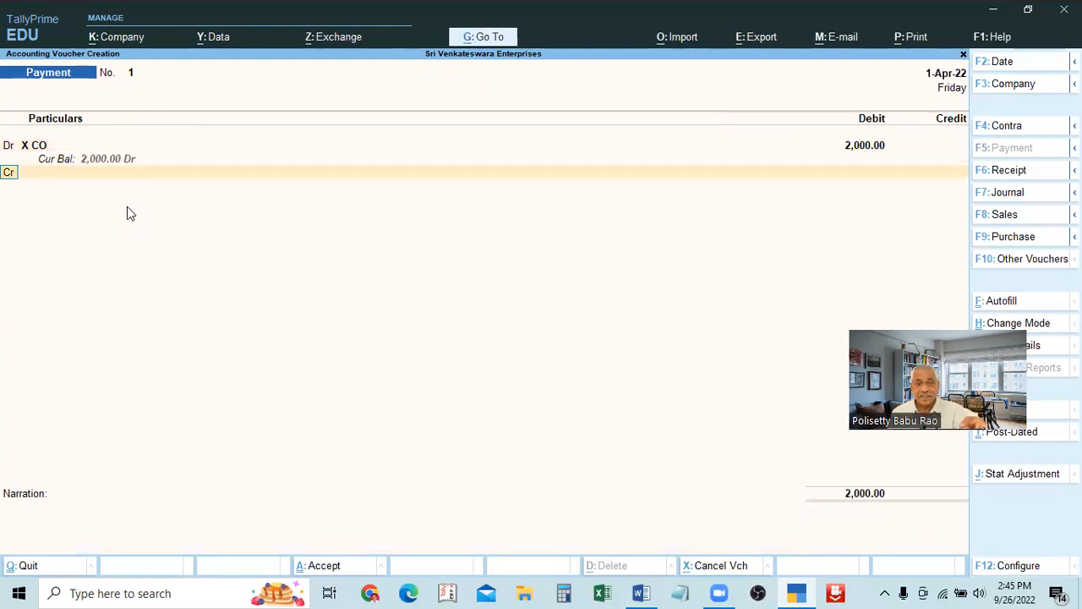
Credit 2,000 to STATE BANK OF INDIA instead of Cash on the Cr line, and quit the payment voucher without saving
{"action": "key", "text": "Return"}
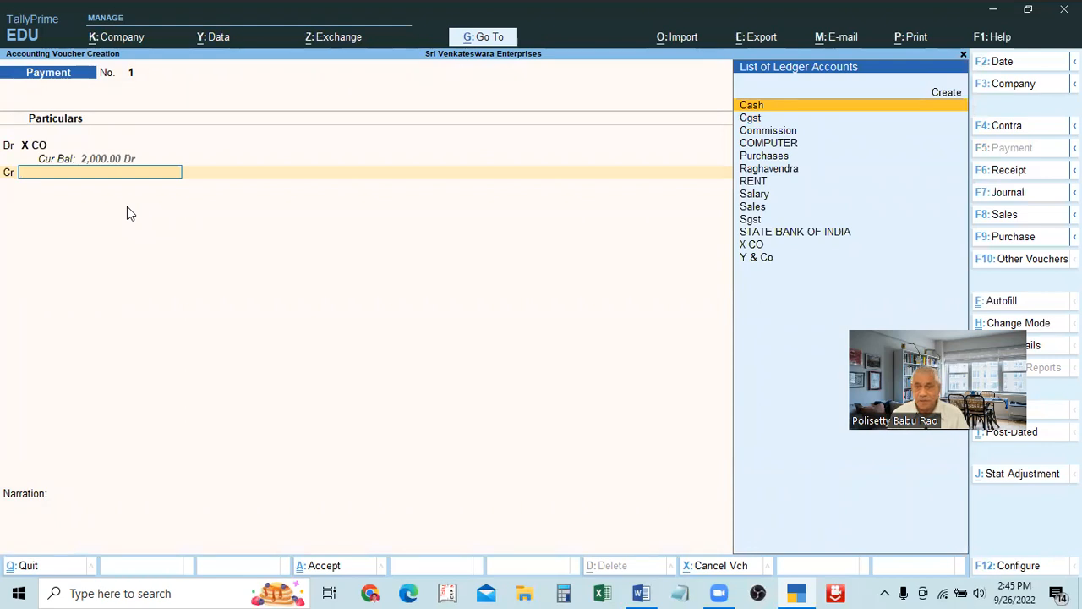
{"action": "key", "text": "Return"}
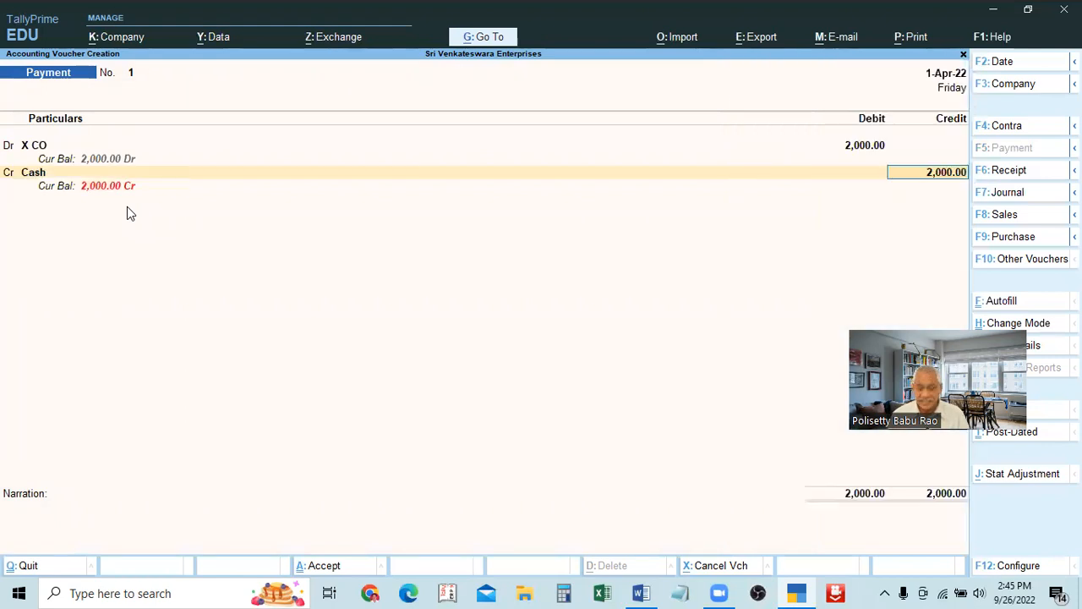
{"action": "key", "text": "BackSpace"}
{"action": "key", "text": "Down"}
{"action": "key", "text": "Down"}
{"action": "key", "text": "Down"}
{"action": "key", "text": "Down"}
{"action": "key", "text": "Down"}
{"action": "key", "text": "Down"}
{"action": "key", "text": "Down"}
{"action": "key", "text": "Down"}
{"action": "key", "text": "Down"}
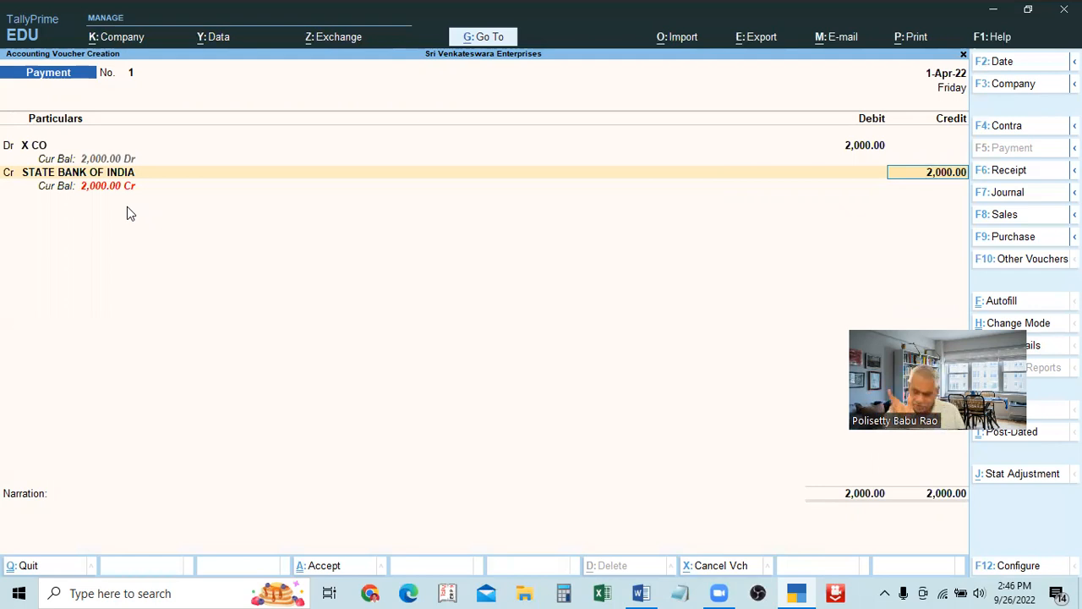
{"action": "key", "text": "Escape"}
{"action": "key", "text": "y"}
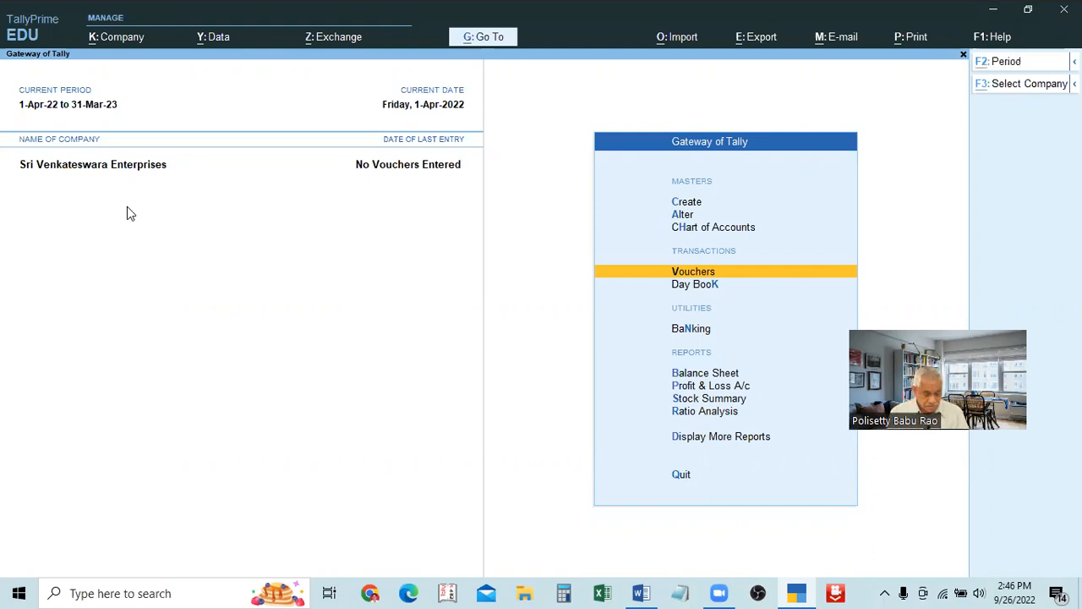
Load the company Rathan Traders from the list of companies
{"action": "key", "text": "alt+F3"}
{"action": "key", "text": "Down"}
{"action": "key", "text": "Down"}
{"action": "key", "text": "Down"}
{"action": "key", "text": "Down"}
{"action": "key", "text": "Down"}
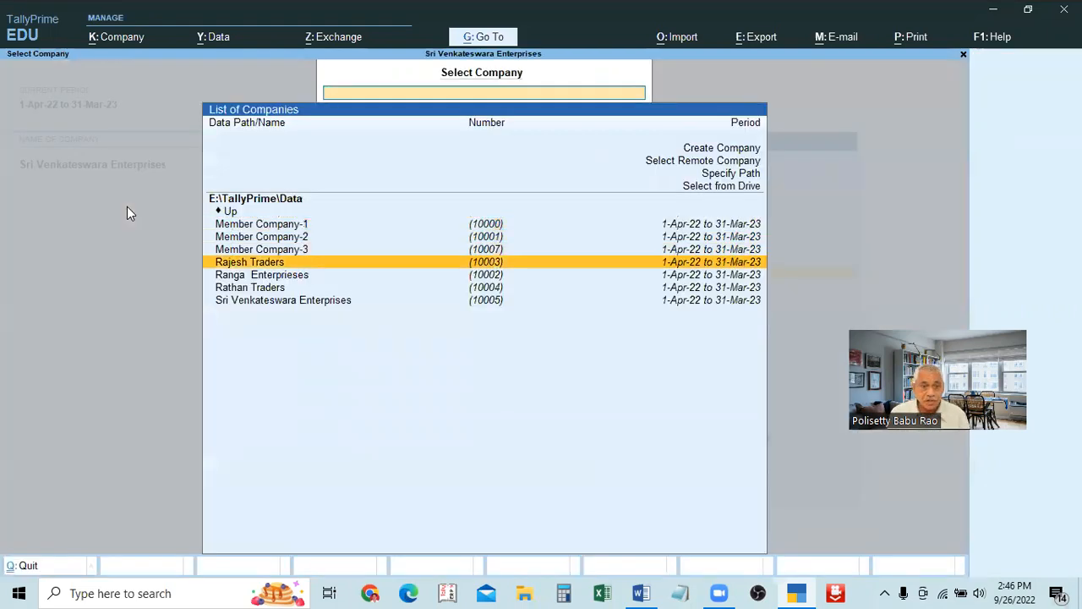
{"action": "key", "text": "Return"}
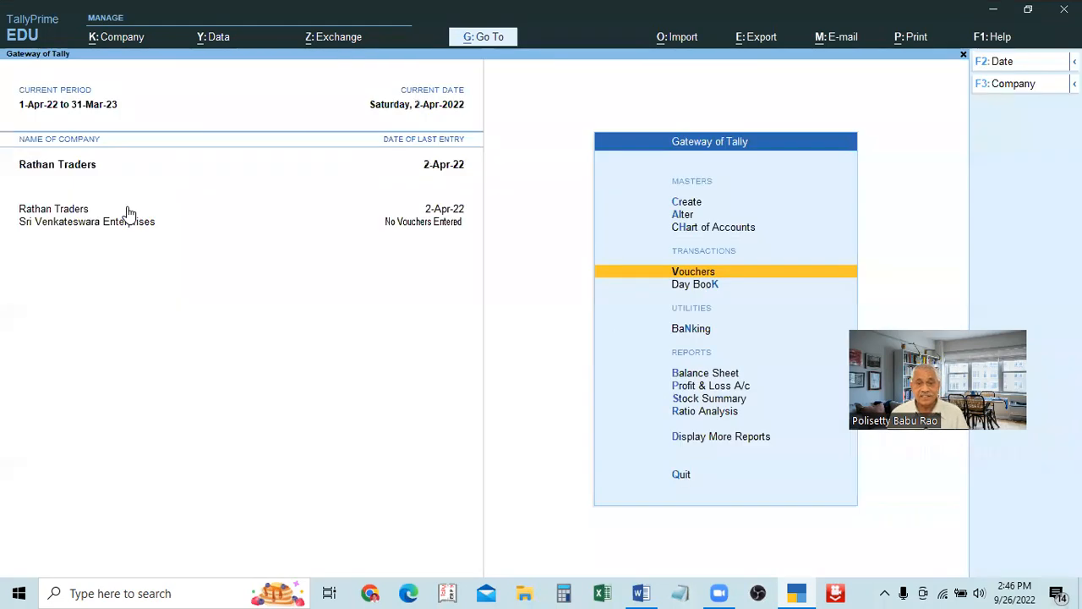
Open voucher entry in Rathan Traders to check the payment voucher's starting line, and return to the Gateway of Tally
{"action": "key", "text": "Return"}
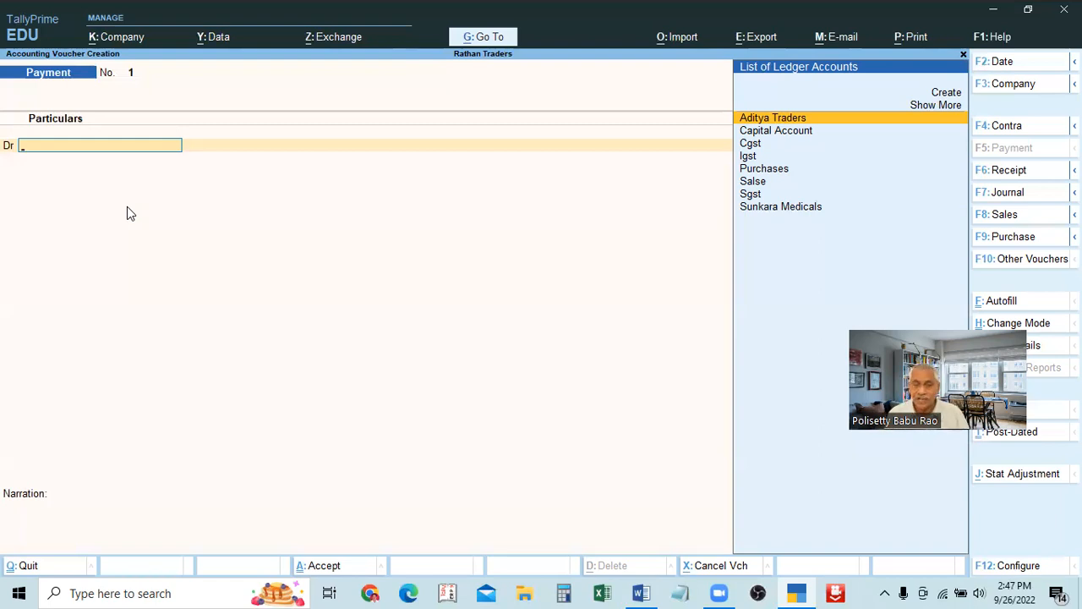
{"action": "key", "text": "Escape"}
{"action": "key", "text": "Escape"}
{"action": "key", "text": "Escape"}
{"action": "key", "text": "Escape"}
{"action": "key", "text": "Escape"}
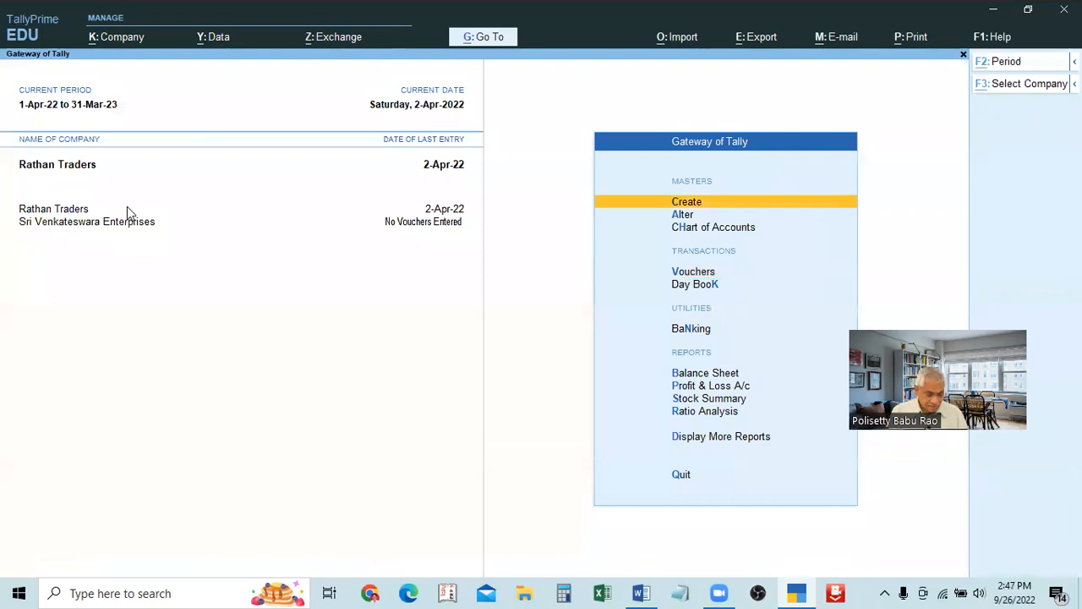
Load the company Rajesh Traders, check the starting line of its payment voucher and leave the blank voucher
{"action": "key", "text": "F3"}
{"action": "key", "text": "Down"}
{"action": "key", "text": "Down"}
{"action": "key", "text": "Down"}
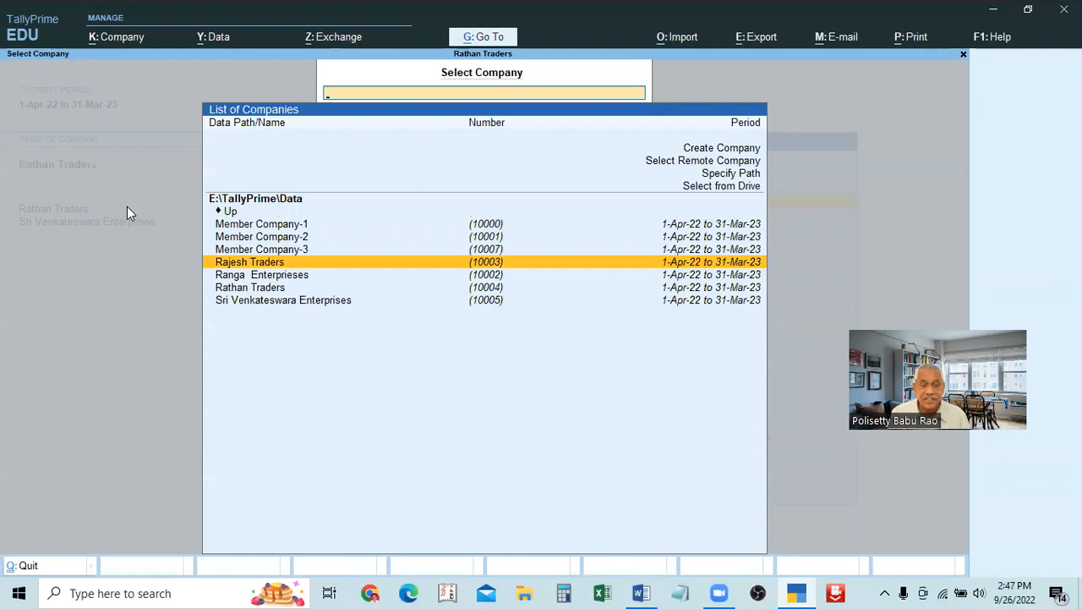
{"action": "key", "text": "Return"}
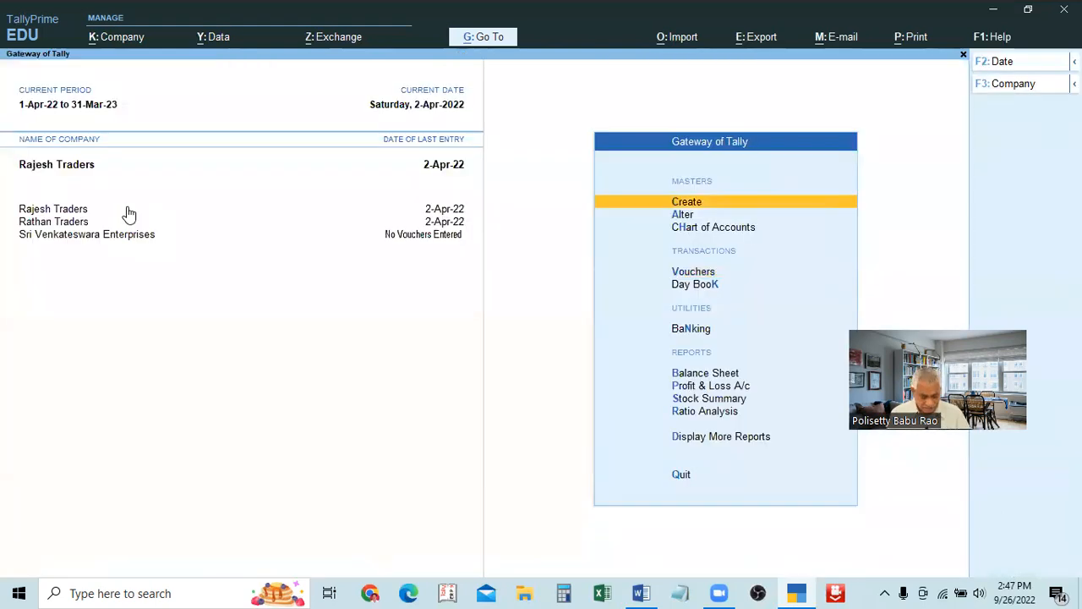
{"action": "key", "text": "v"}
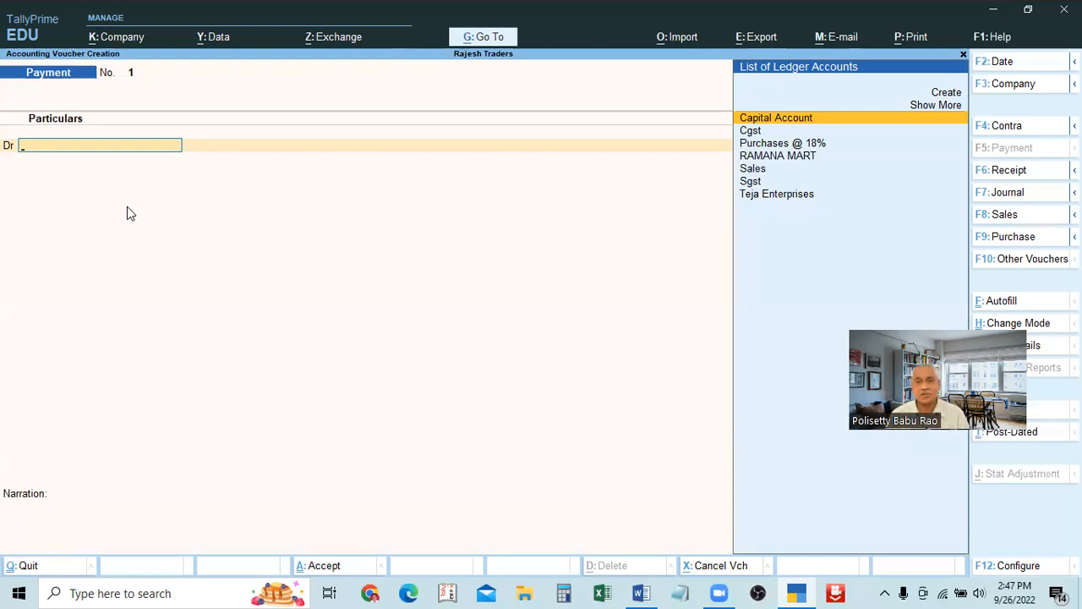
{"action": "key", "text": "Escape"}
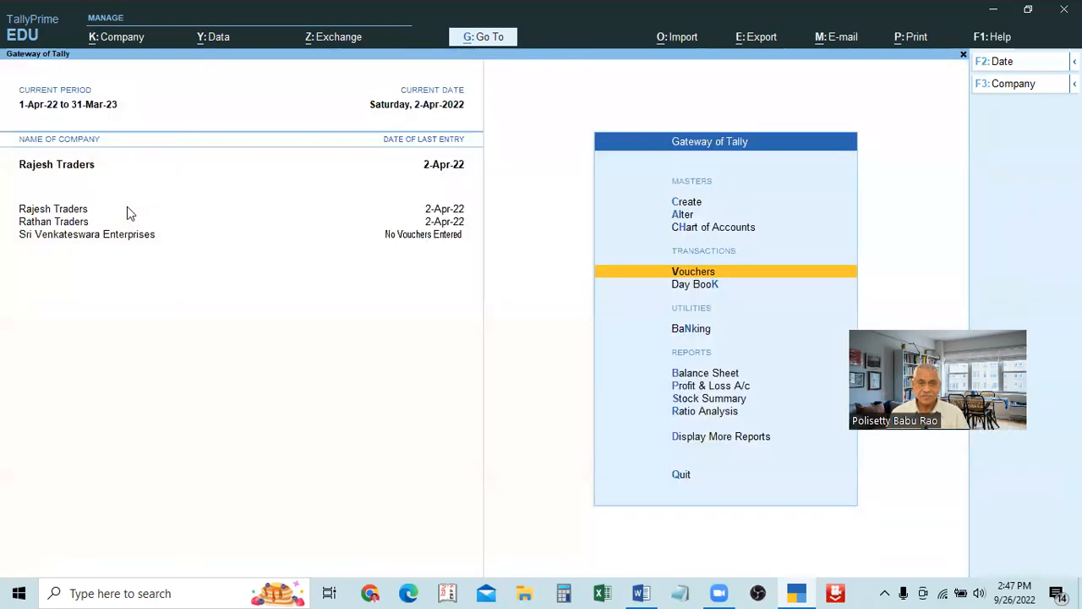
Switch to the Word notes and review topic 20 on Dr & Cr and topic 21 on Single & Double Entry Mode
{"action": "key", "text": "alt+Tab"}
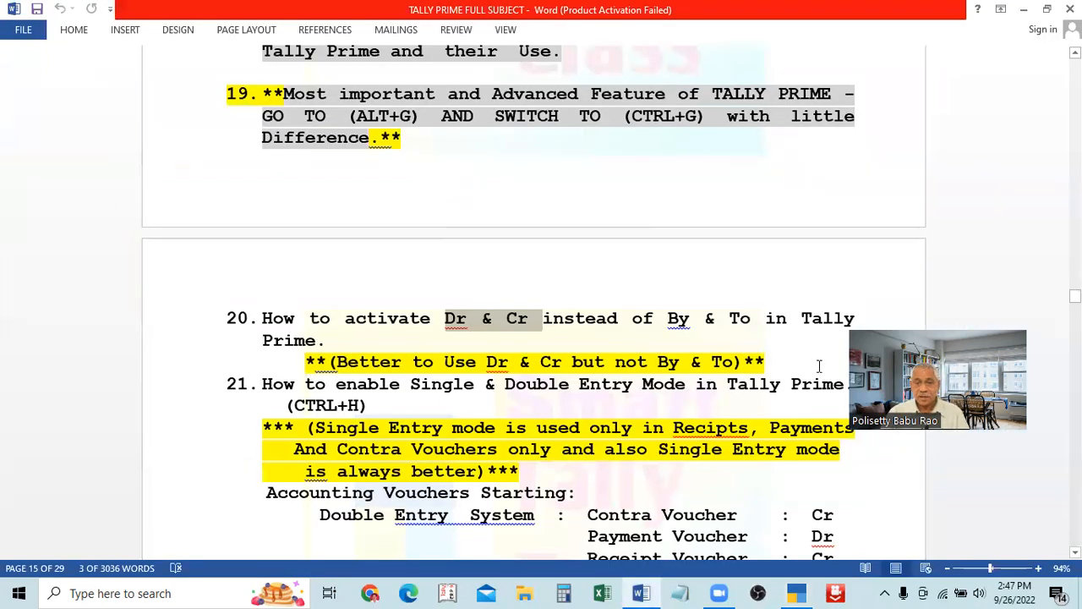
{"action": "left_click", "coordinate": [493, 325]}
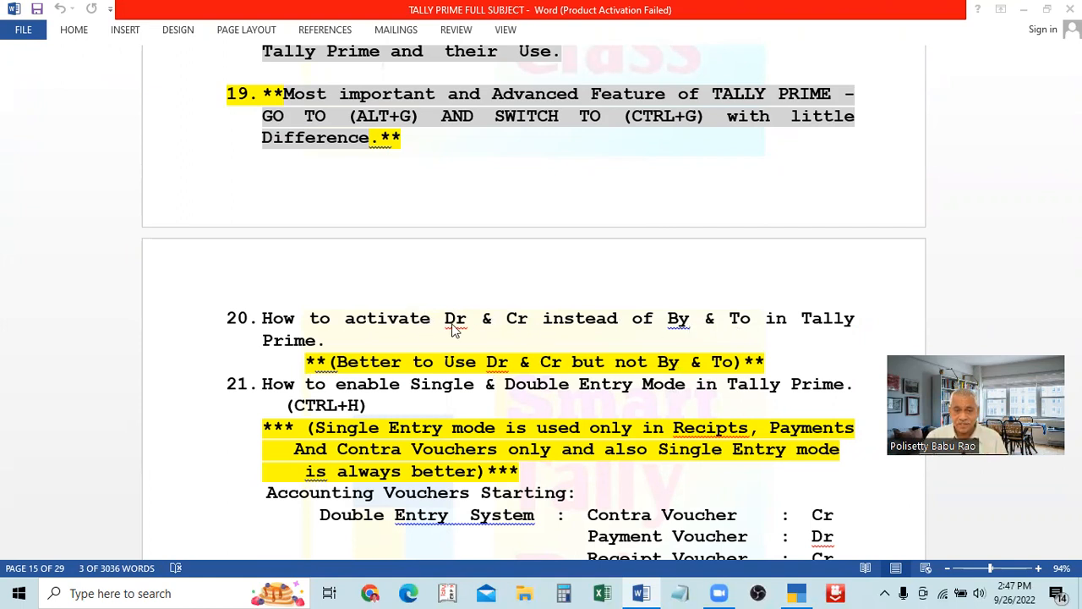
{"action": "scroll", "coordinate": [523, 328], "scroll_direction": "down", "scroll_amount": 1}
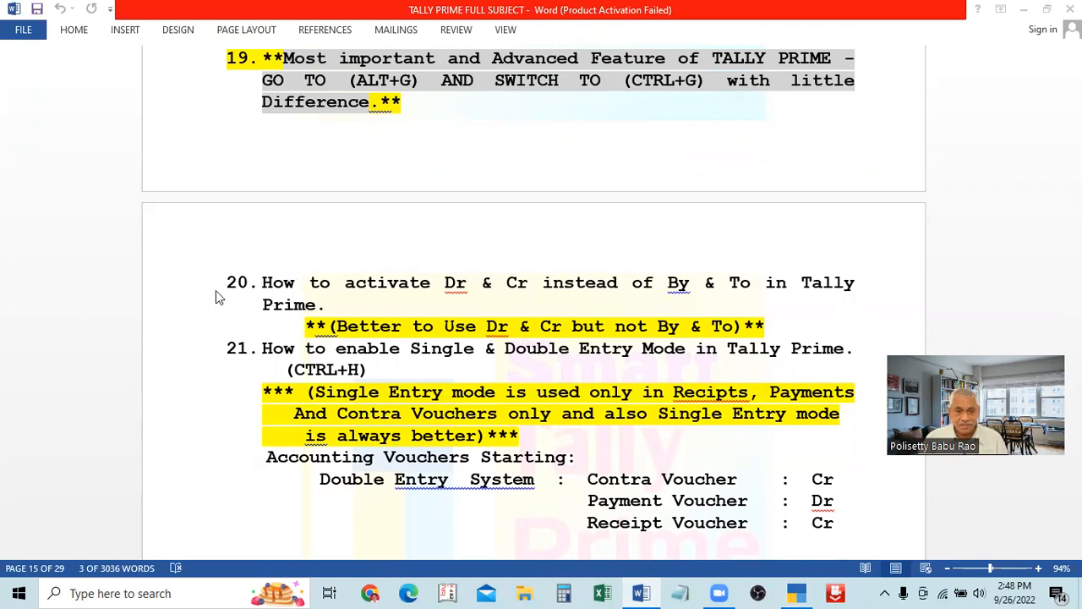
{"action": "left_click_drag", "start_coordinate": [446, 283], "coordinate": [543, 283]}
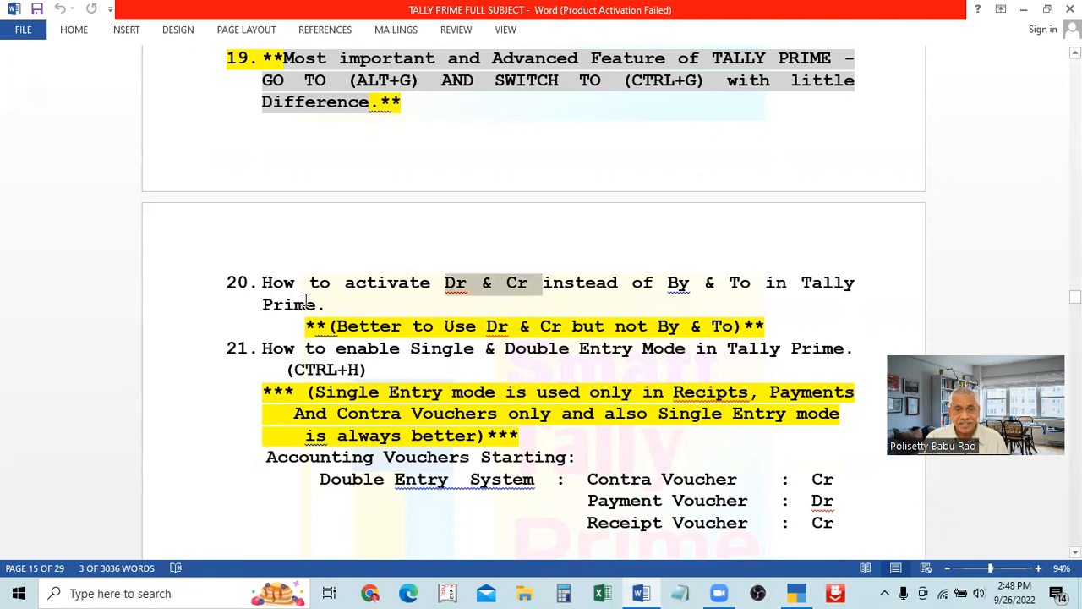
{"action": "left_click", "coordinate": [216, 334]}
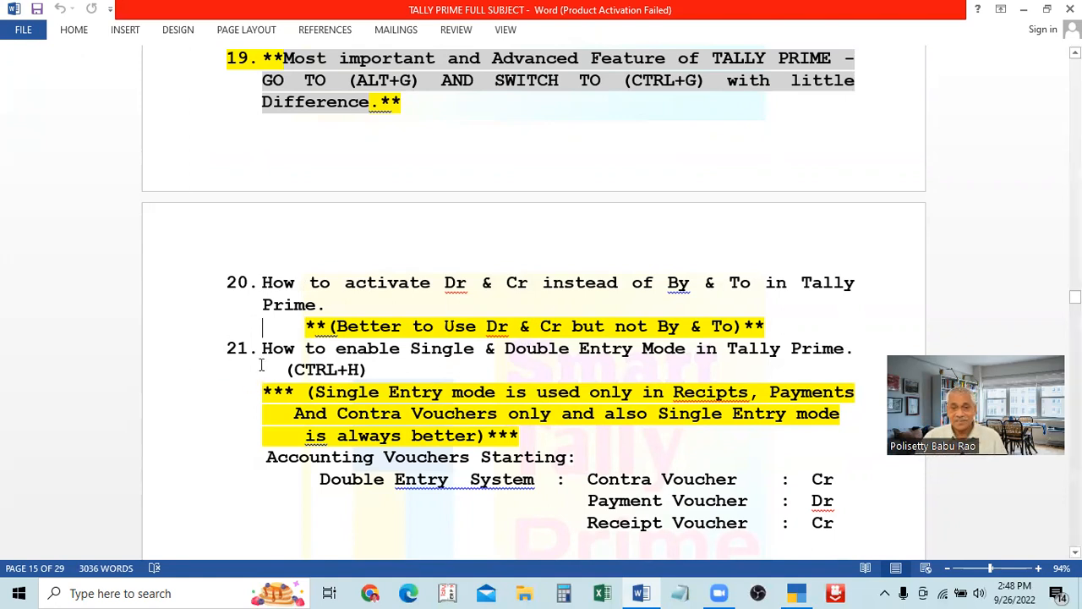
{"action": "scroll", "coordinate": [696, 328], "scroll_direction": "up", "scroll_amount": 1}
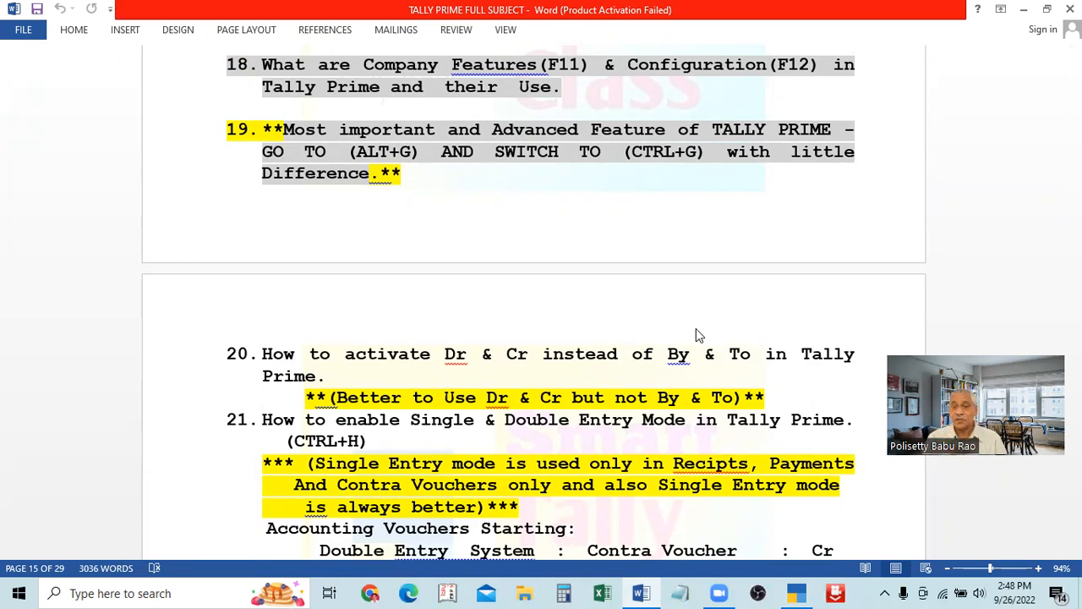
{"action": "scroll", "coordinate": [699, 336], "scroll_direction": "down", "scroll_amount": 1}
{"action": "scroll", "coordinate": [684, 333], "scroll_direction": "up", "scroll_amount": 2}
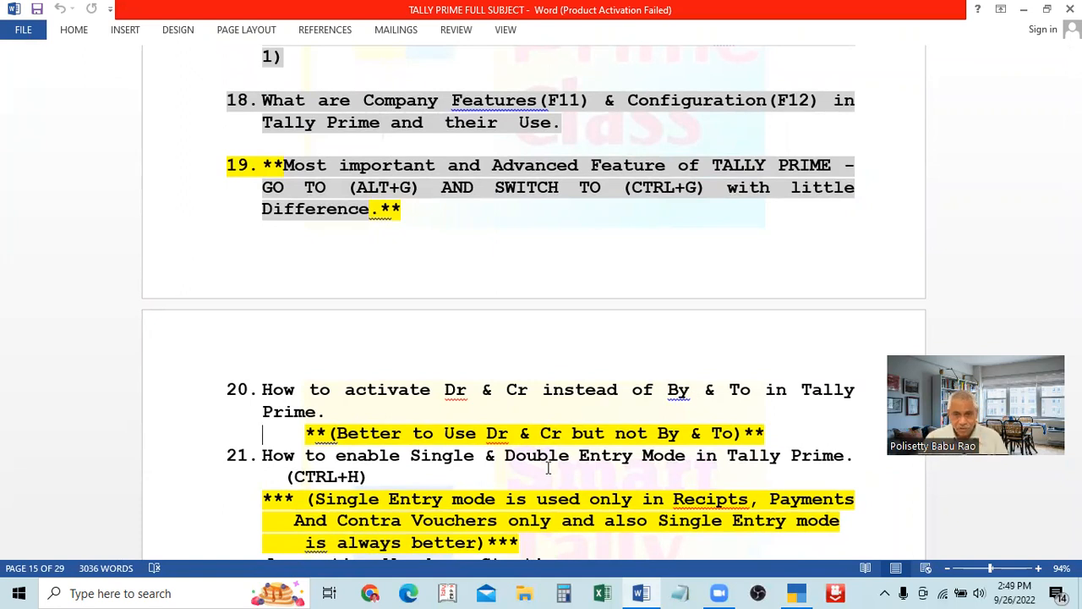
{"action": "left_click_drag", "start_coordinate": [409, 457], "coordinate": [487, 459]}
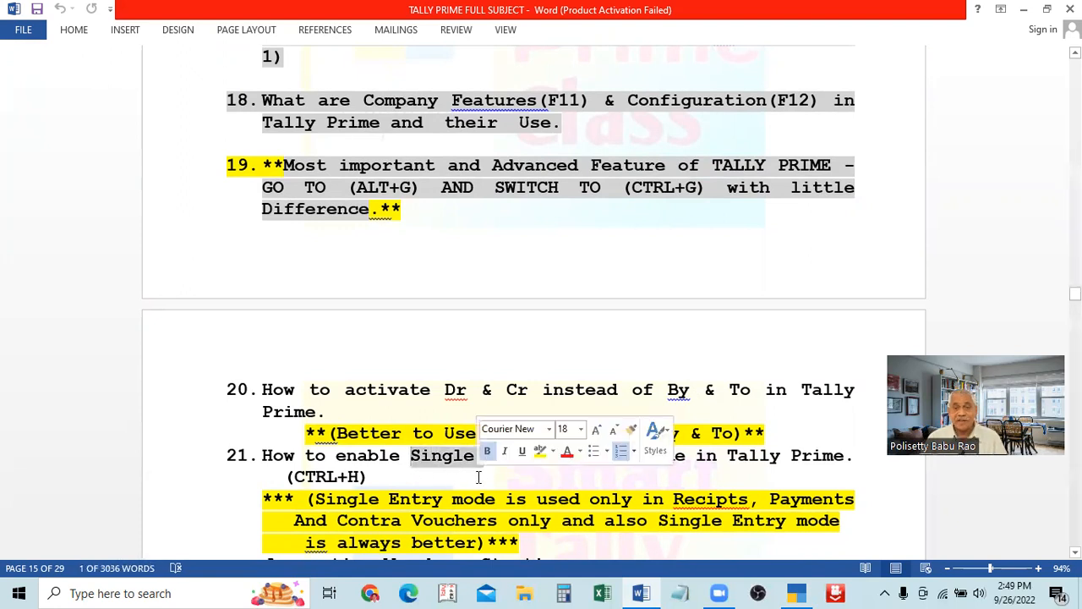
{"action": "left_click", "coordinate": [475, 343]}
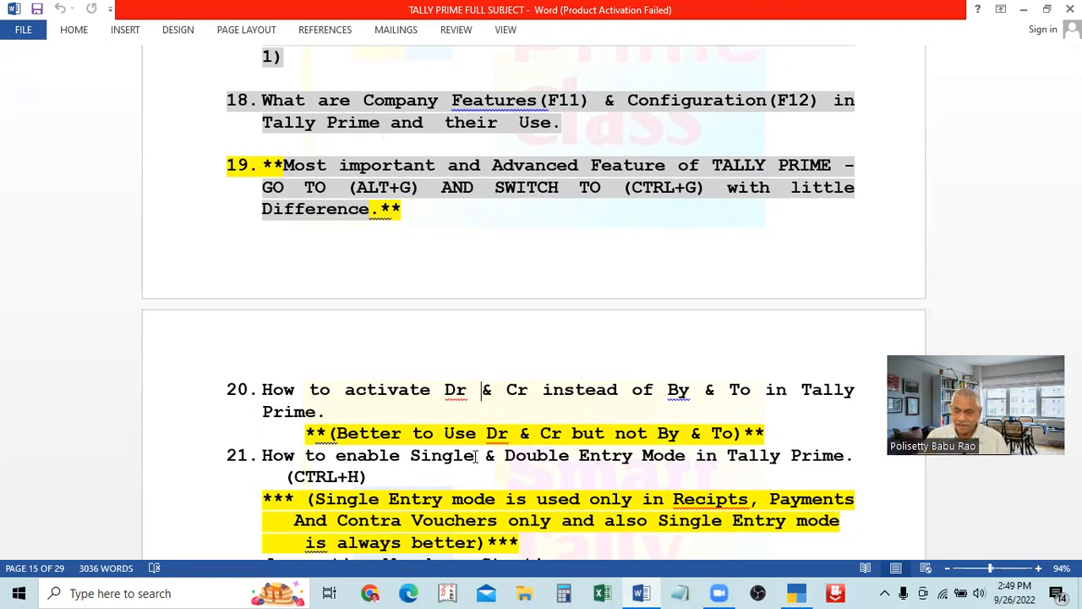
Switch back to TallyPrime, view the Capital Account's ledger vouchers in Rajesh Traders and return to the Gateway of Tally
{"action": "left_click", "coordinate": [798, 593]}
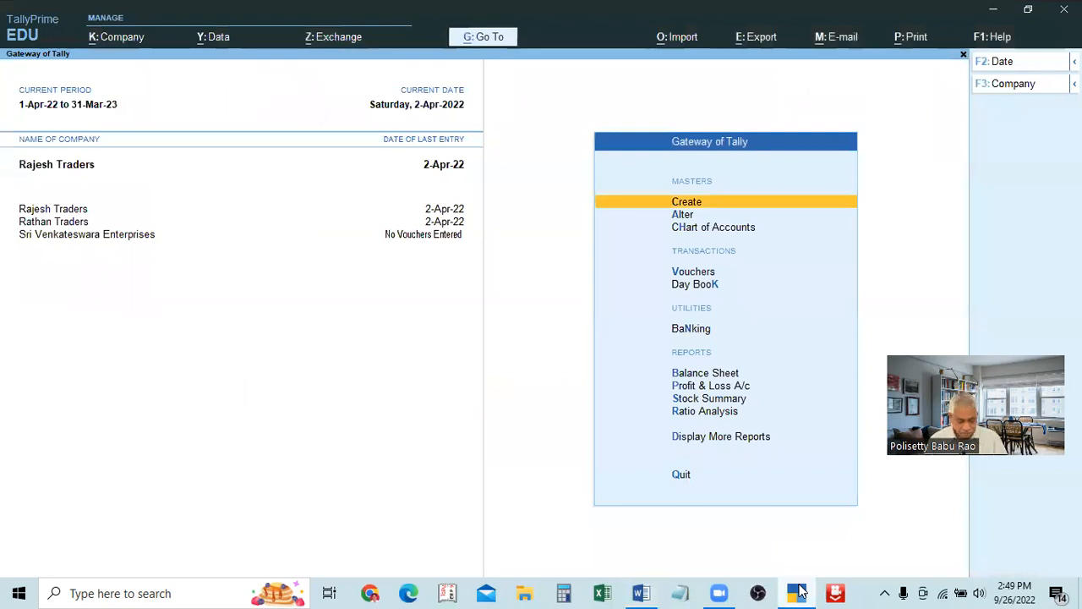
{"action": "key", "text": "d"}
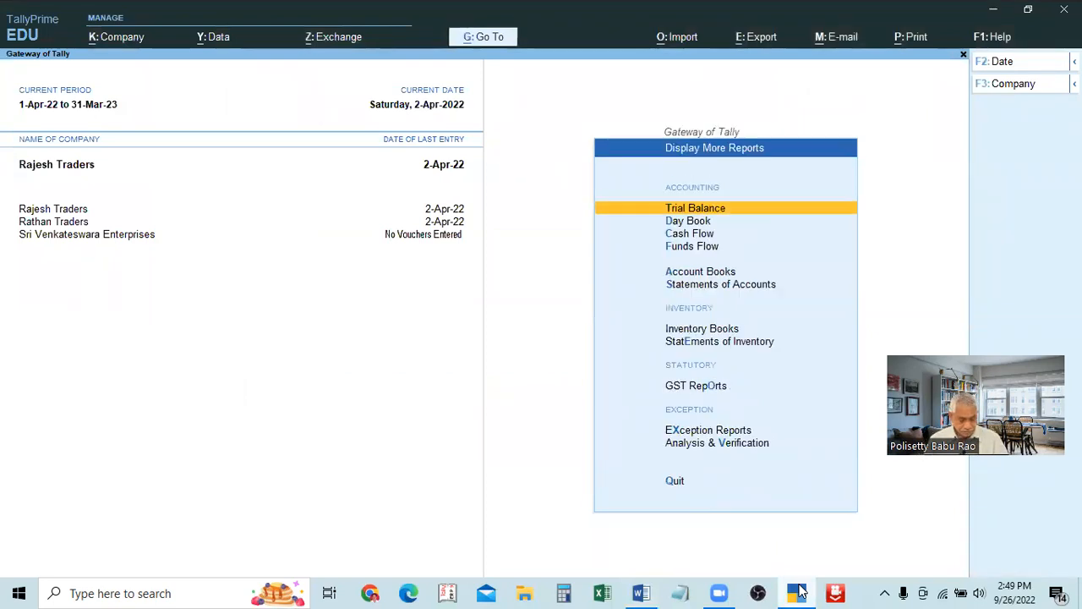
{"action": "key", "text": "a"}
{"action": "key", "text": "l"}
{"action": "key", "text": "Return"}
{"action": "key", "text": "Escape"}
{"action": "key", "text": "Return"}
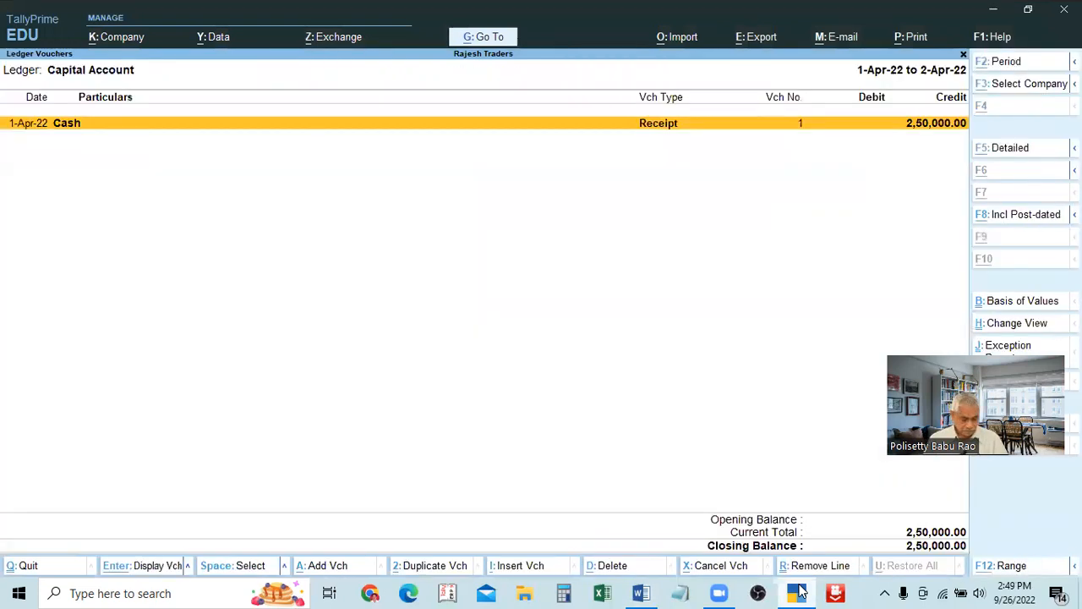
{"action": "key", "text": "alt+d"}
{"action": "key", "text": "y"}
{"action": "key", "text": "Escape"}
{"action": "key", "text": "Escape"}
{"action": "key", "text": "Escape"}
{"action": "key", "text": "Escape"}
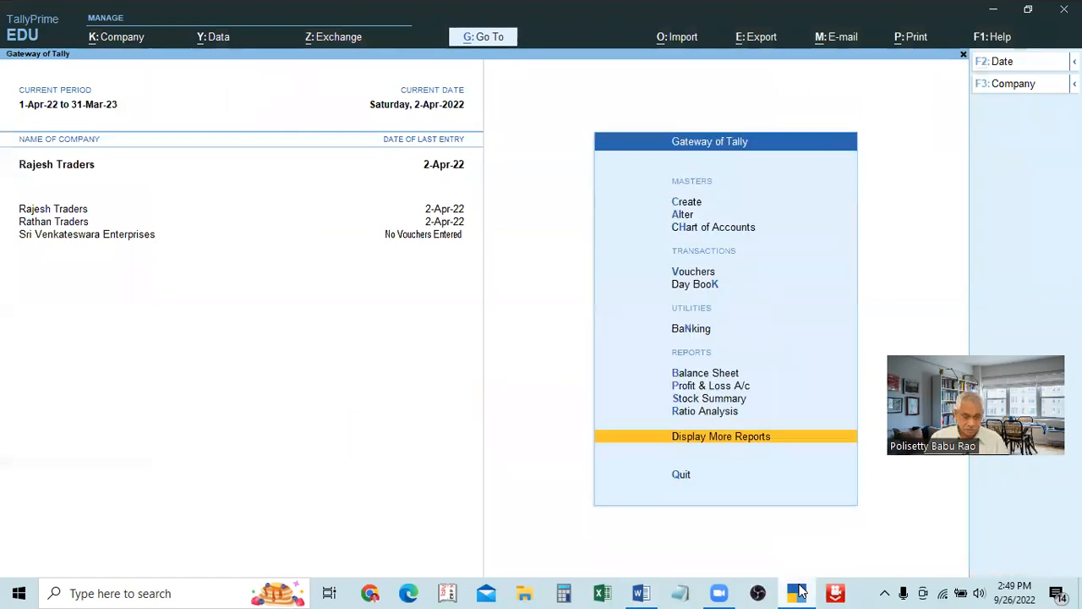
{"action": "key", "text": "Escape"}
{"action": "key", "text": "Escape"}
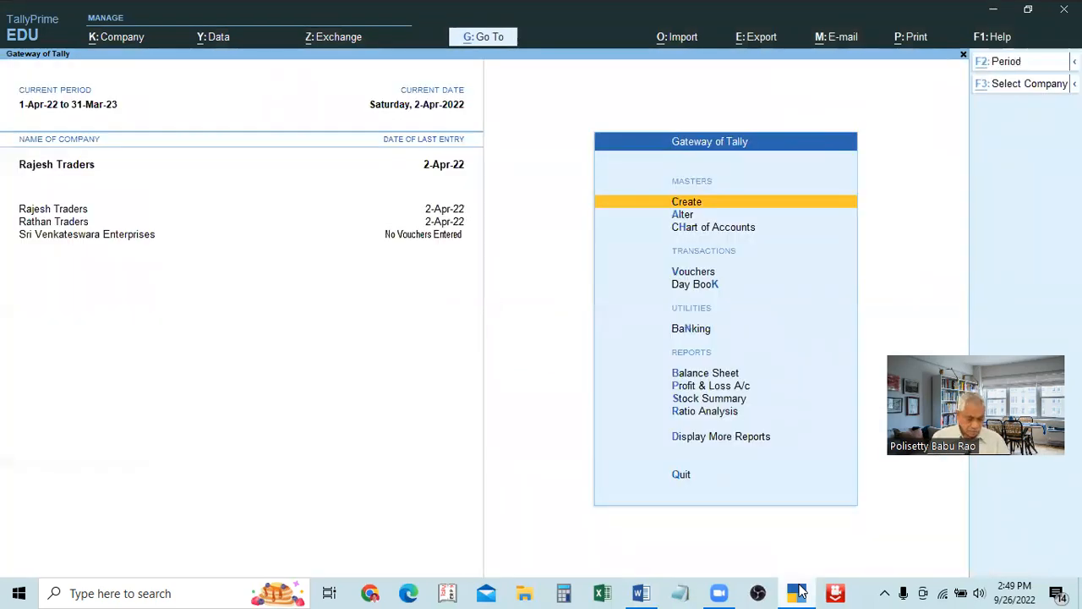
Load the company Sri Venkateswara Enterprises from the list of companies
{"action": "key", "text": "alt+F3"}
{"action": "key", "text": "Down"}
{"action": "key", "text": "Down"}
{"action": "key", "text": "Down"}
{"action": "key", "text": "Down"}
{"action": "key", "text": "Down"}
{"action": "key", "text": "Down"}
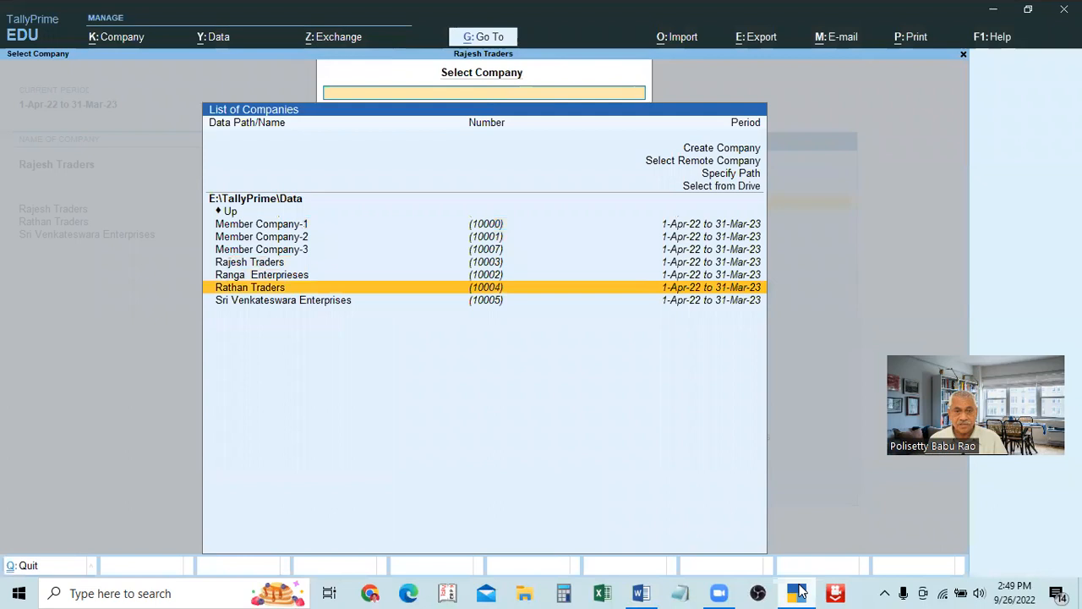
{"action": "key", "text": "Return"}
Examine the voucher reports of several ledgers in the Account Books, including Profit & Loss A/c, and return to the Gateway of Tally
{"action": "key", "text": "d"}
{"action": "key", "text": "a"}
{"action": "key", "text": "l"}
{"action": "key", "text": "Return"}
{"action": "key", "text": "Escape"}
{"action": "key", "text": "Down"}
{"action": "key", "text": "Return"}
{"action": "key", "text": "Escape"}
{"action": "key", "text": "Return"}
{"action": "key", "text": "Escape"}
{"action": "key", "text": "Down"}
{"action": "key", "text": "Return"}
{"action": "key", "text": "Escape"}
{"action": "key", "text": "Down"}
{"action": "key", "text": "Down"}
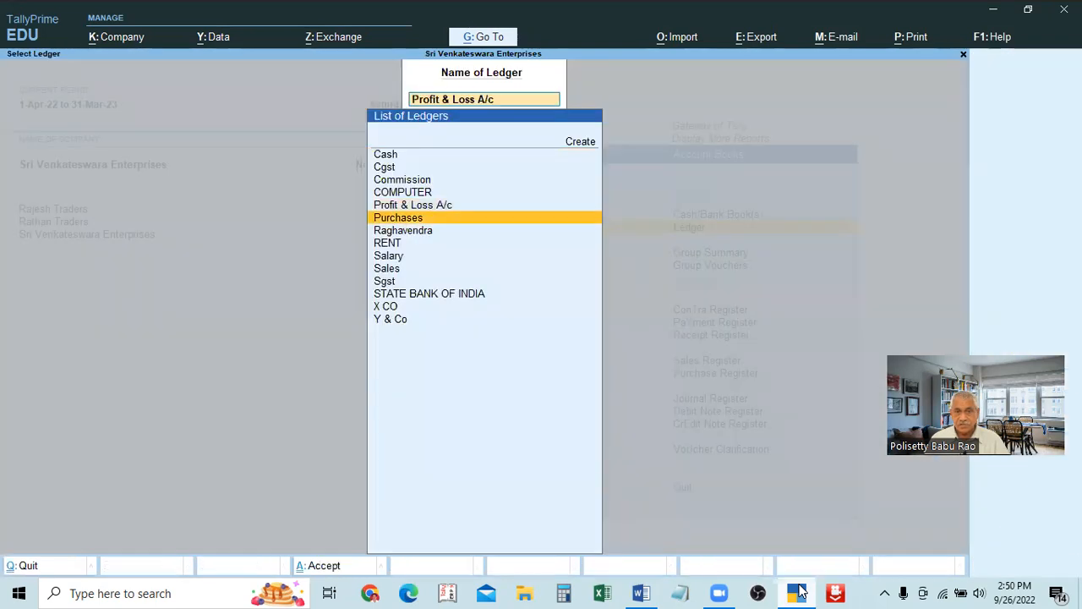
{"action": "key", "text": "Down"}
{"action": "key", "text": "Return"}
{"action": "key", "text": "Escape"}
{"action": "key", "text": "Escape"}
{"action": "key", "text": "Escape"}
{"action": "key", "text": "Escape"}
{"action": "key", "text": "Escape"}
{"action": "key", "text": "n"}
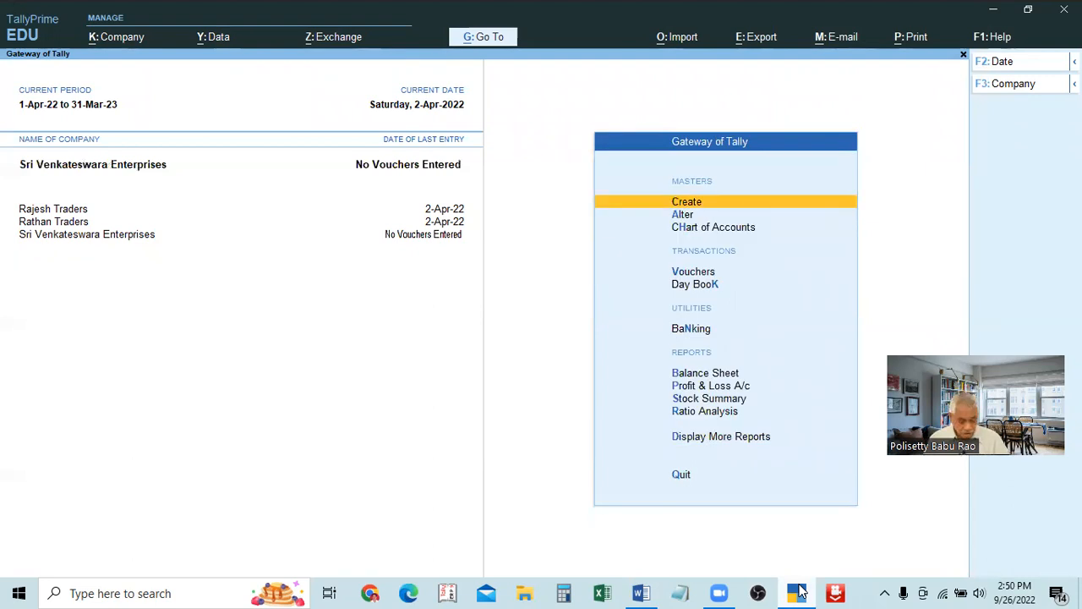
Open a blank payment voucher in Sri Venkateswara Enterprises
{"action": "key", "text": "v"}
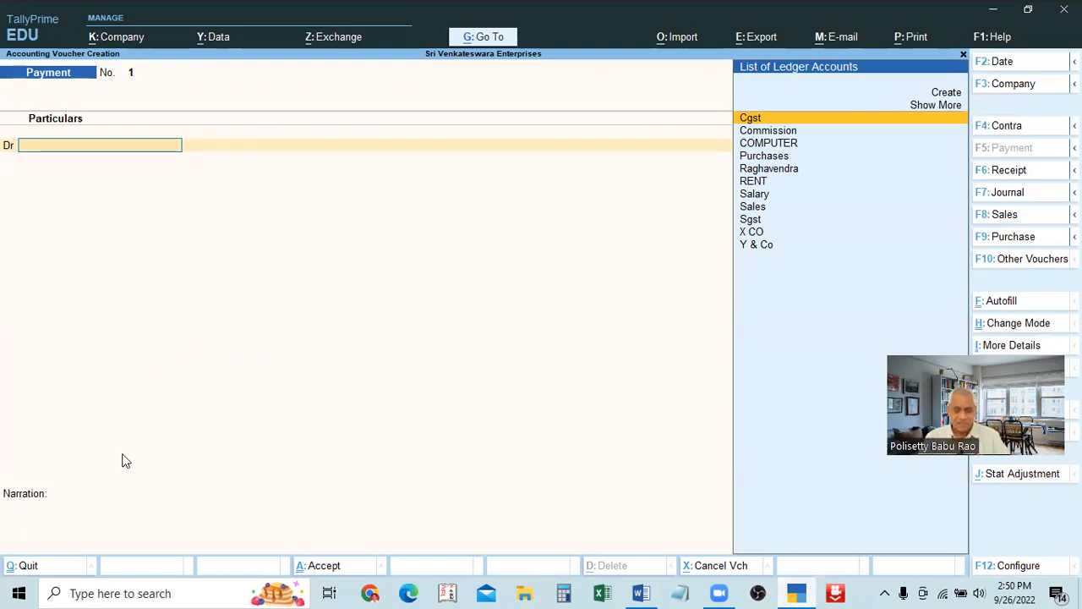
Change the blank voucher to Contra, check the Single & Double Entry Mode notes in Word and switch back to TallyPrime
{"action": "key", "text": "F4"}
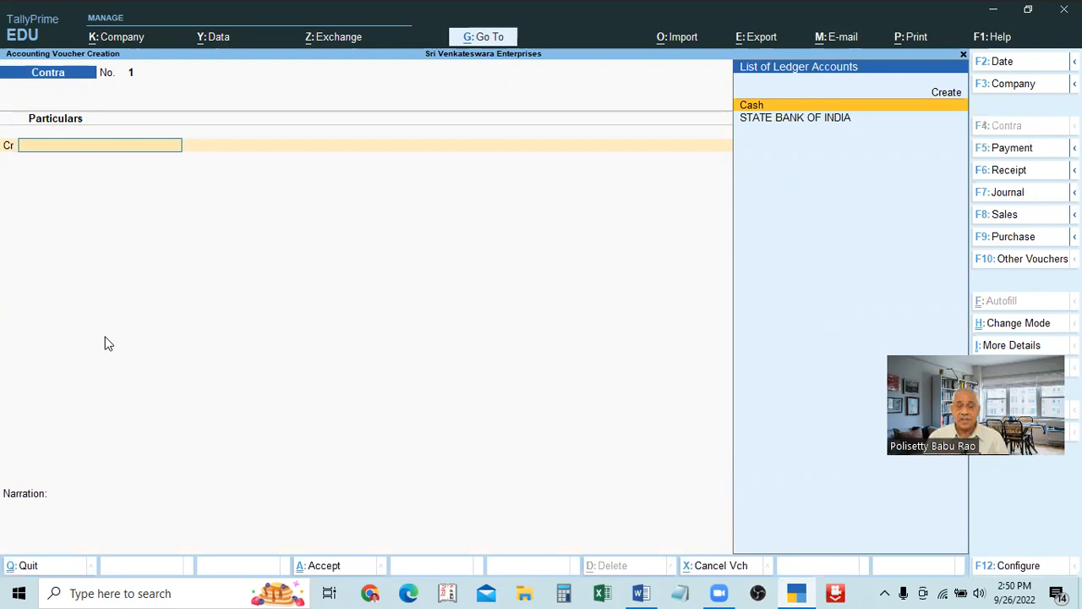
{"action": "key", "text": "alt+Tab"}
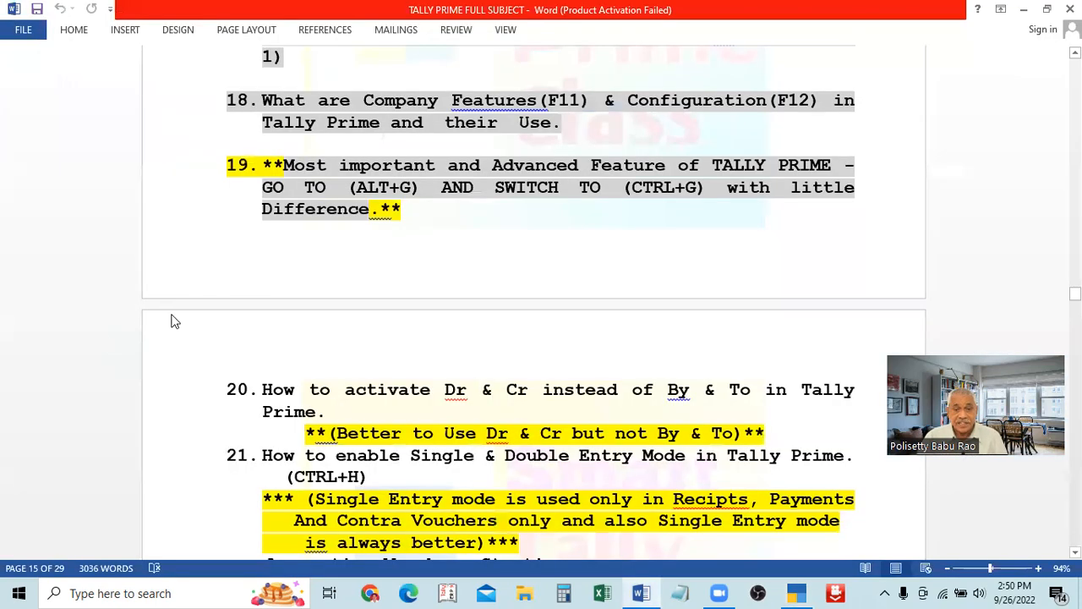
{"action": "scroll", "coordinate": [450, 437], "scroll_direction": "down", "scroll_amount": 2}
{"action": "scroll", "coordinate": [450, 437], "scroll_direction": "down", "scroll_amount": 1}
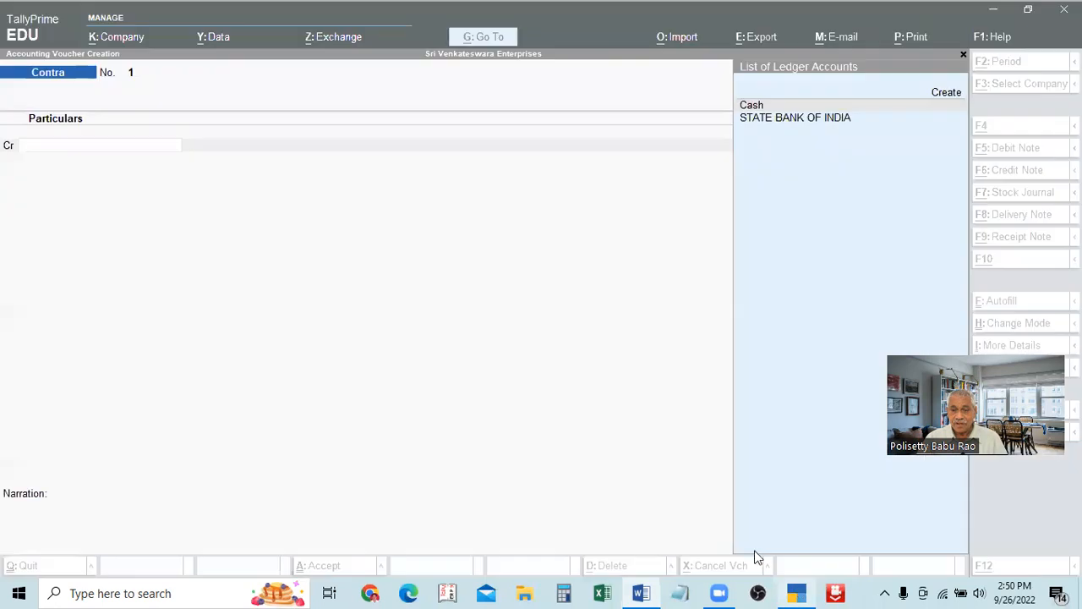
{"action": "left_click", "coordinate": [796, 592]}
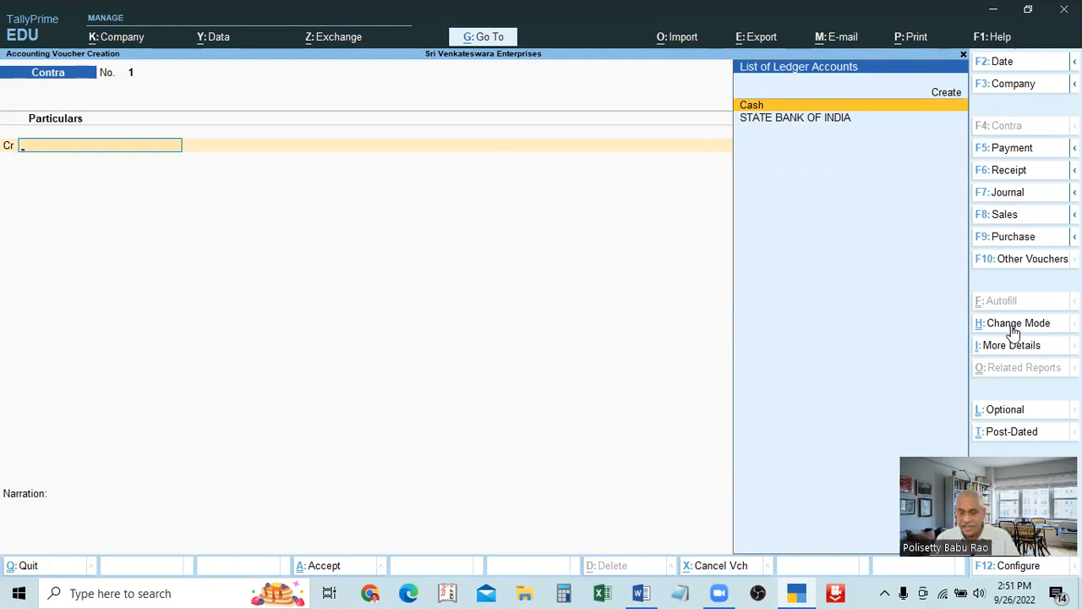
View the voucher modes offered for the contra voucher, keep Double Entry and return to the Gateway of Tally
{"action": "key", "text": "ctrl+h"}
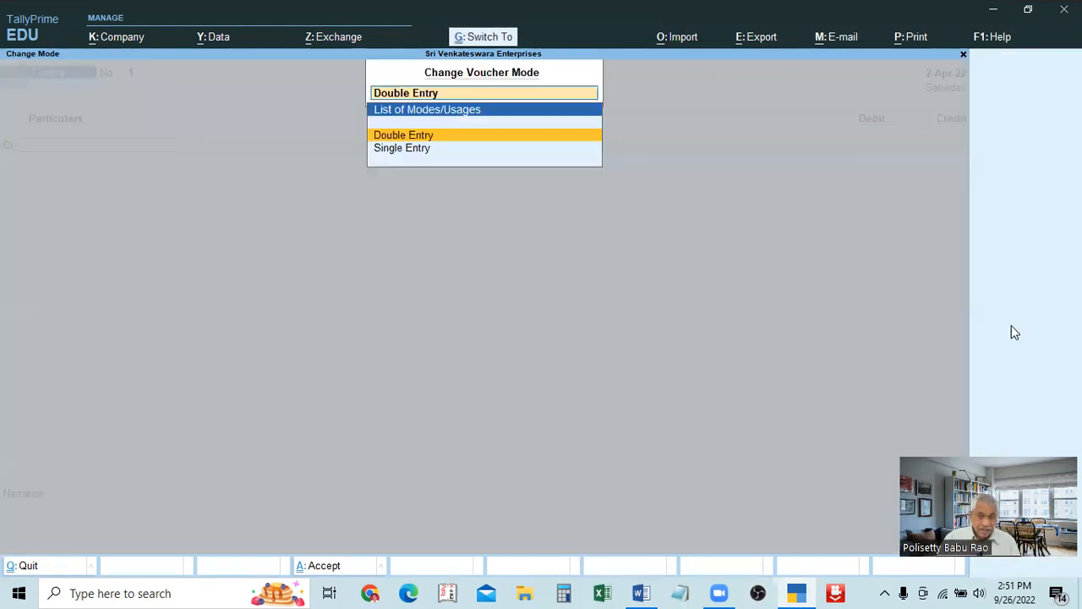
{"action": "key", "text": "Return"}
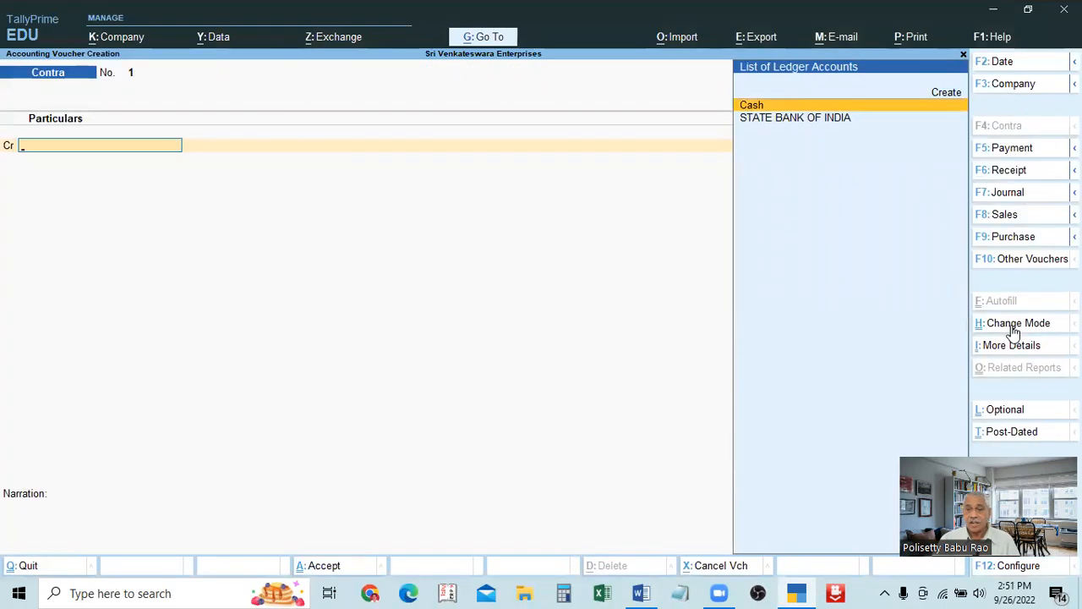
{"action": "left_click", "coordinate": [1014, 330]}
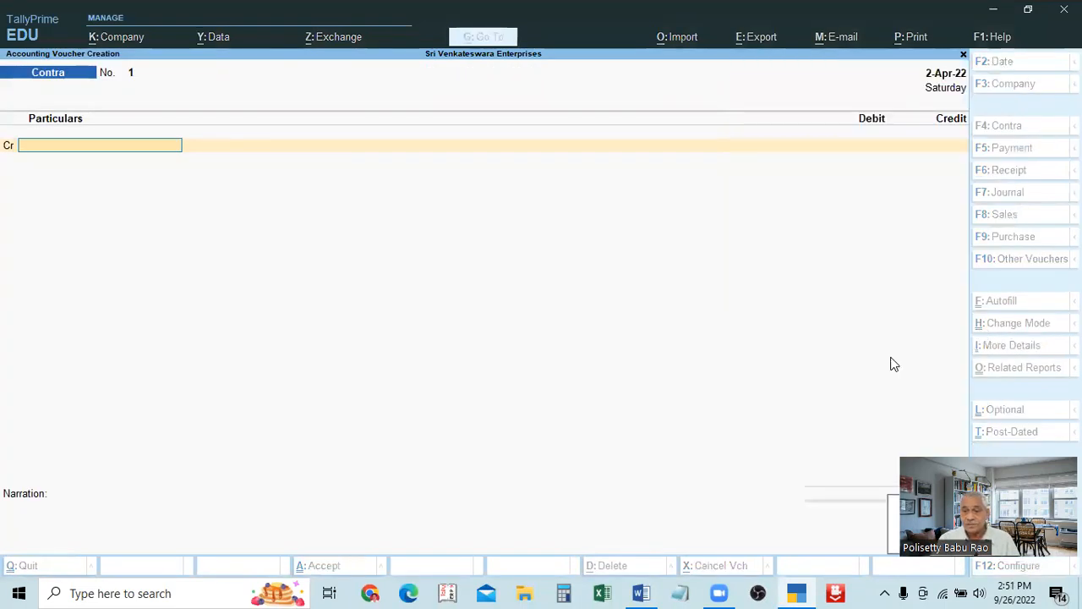
{"action": "key", "text": "Escape"}
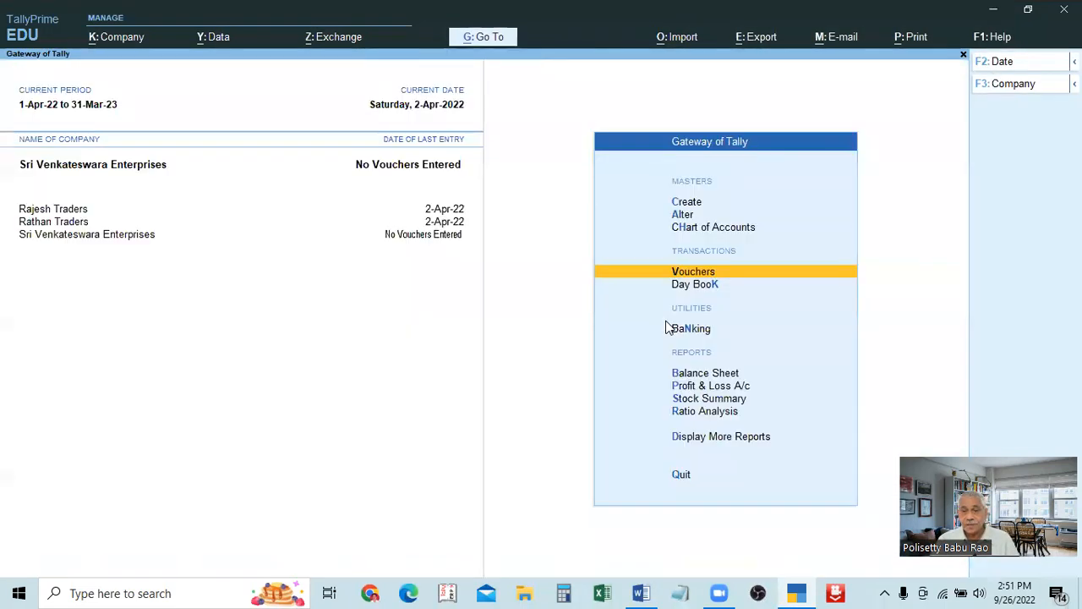
Reopen the contra voucher, show the Double Entry and Single Entry options, retain Double Entry and exit to the Gateway of Tally
{"action": "key", "text": "Return"}
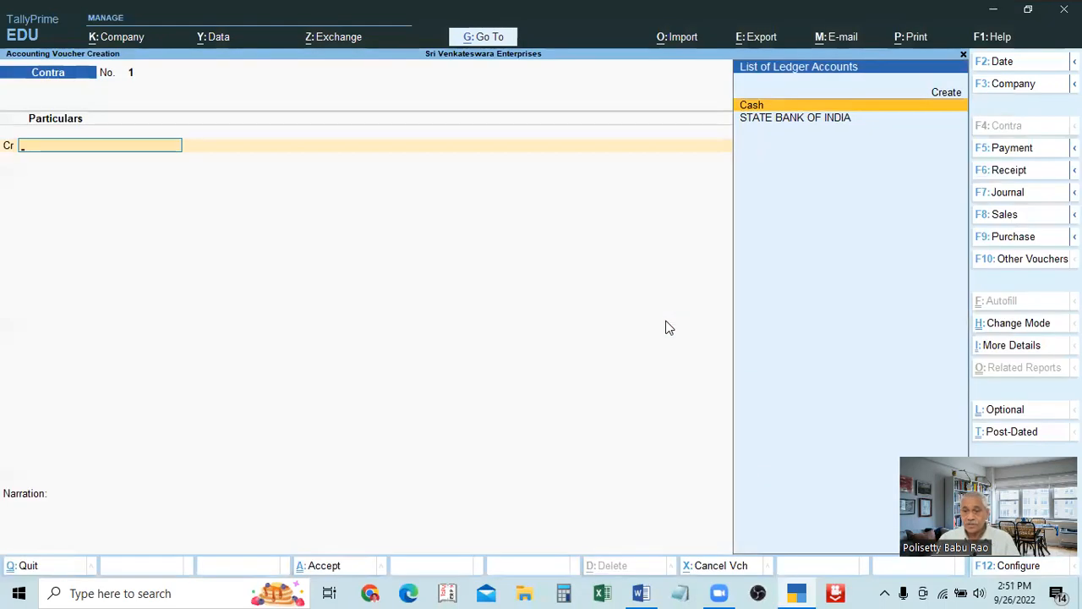
{"action": "left_click", "coordinate": [1018, 329]}
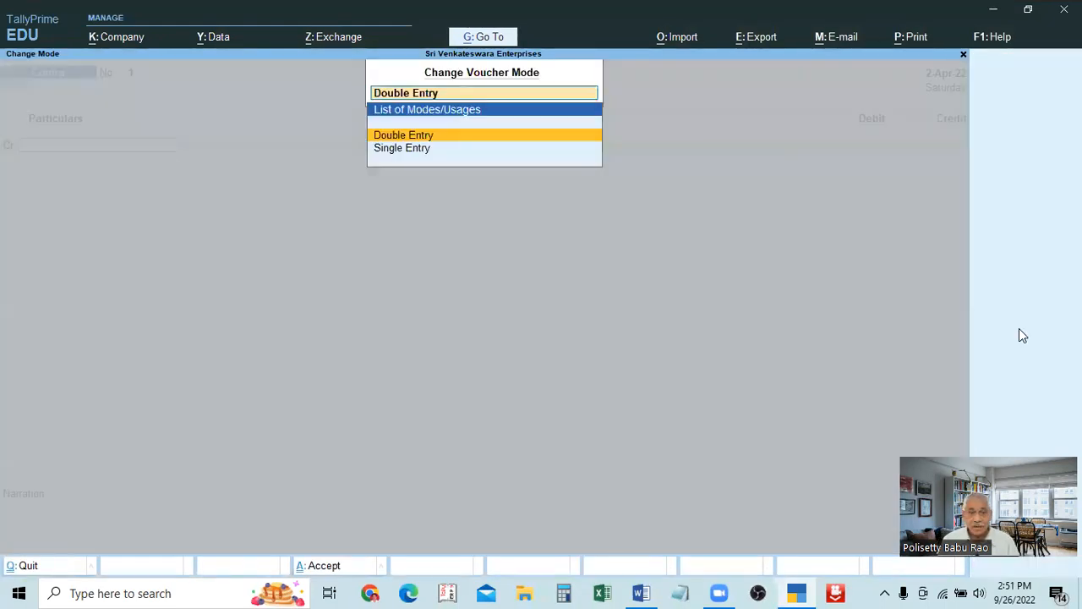
{"action": "key", "text": "Down"}
{"action": "key", "text": "Up"}
{"action": "key", "text": "Down"}
{"action": "key", "text": "Up"}
{"action": "key", "text": "Down"}
{"action": "key", "text": "Up"}
{"action": "key", "text": "Return"}
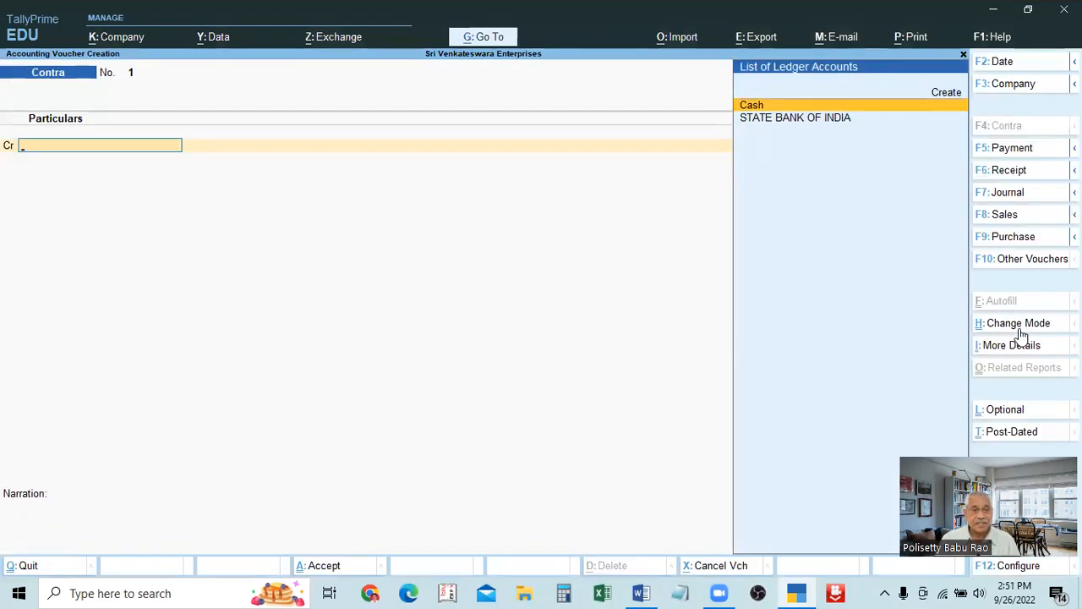
{"action": "key", "text": "Return"}
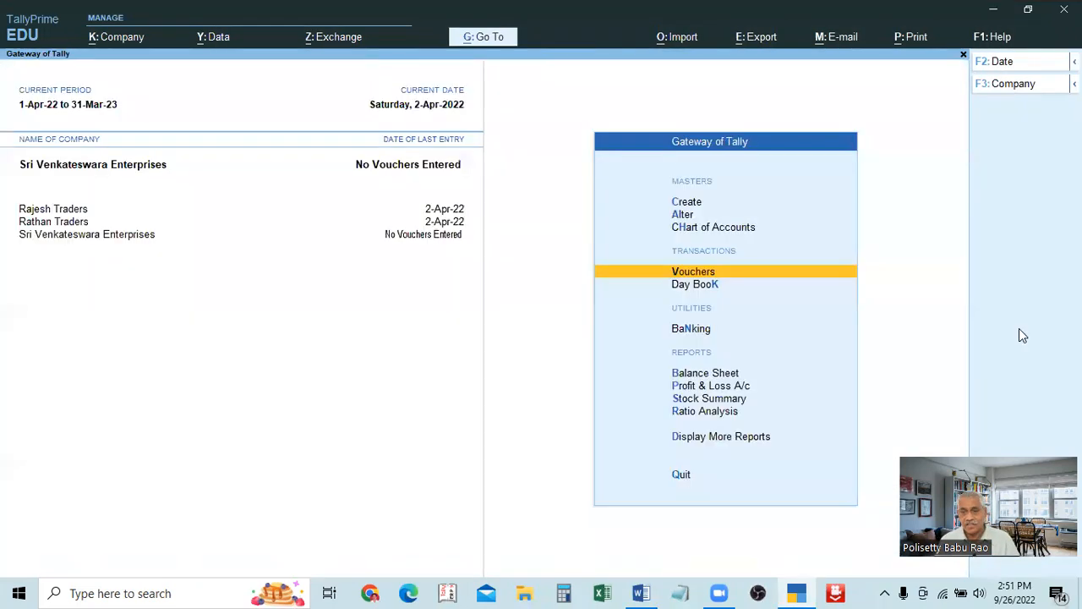
Open the blank contra voucher again and select Double Entry as its voucher mode
{"action": "key", "text": "Return"}
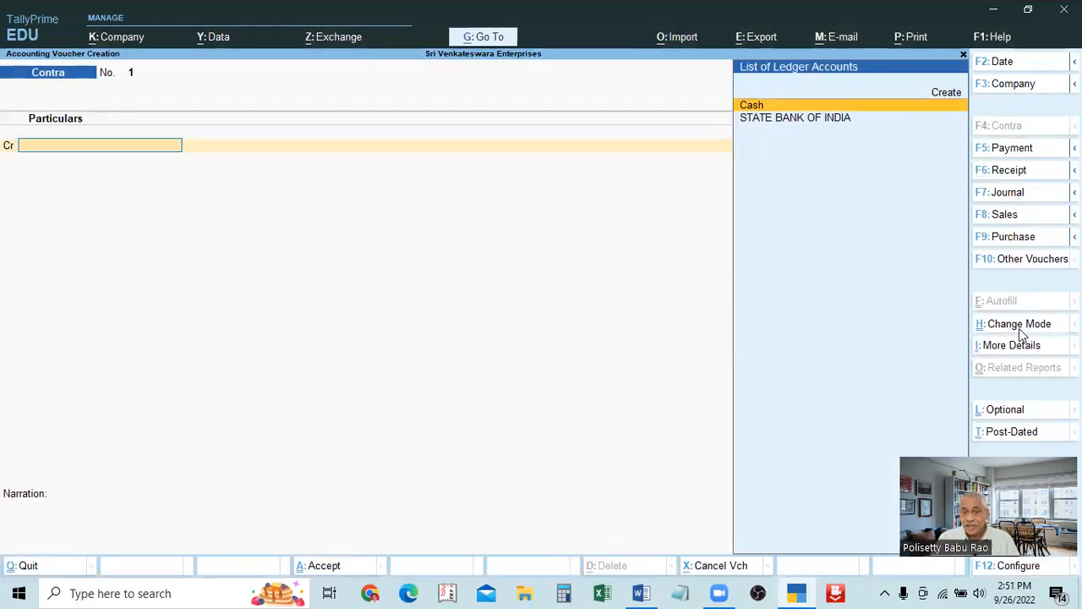
{"action": "left_click", "coordinate": [1018, 328]}
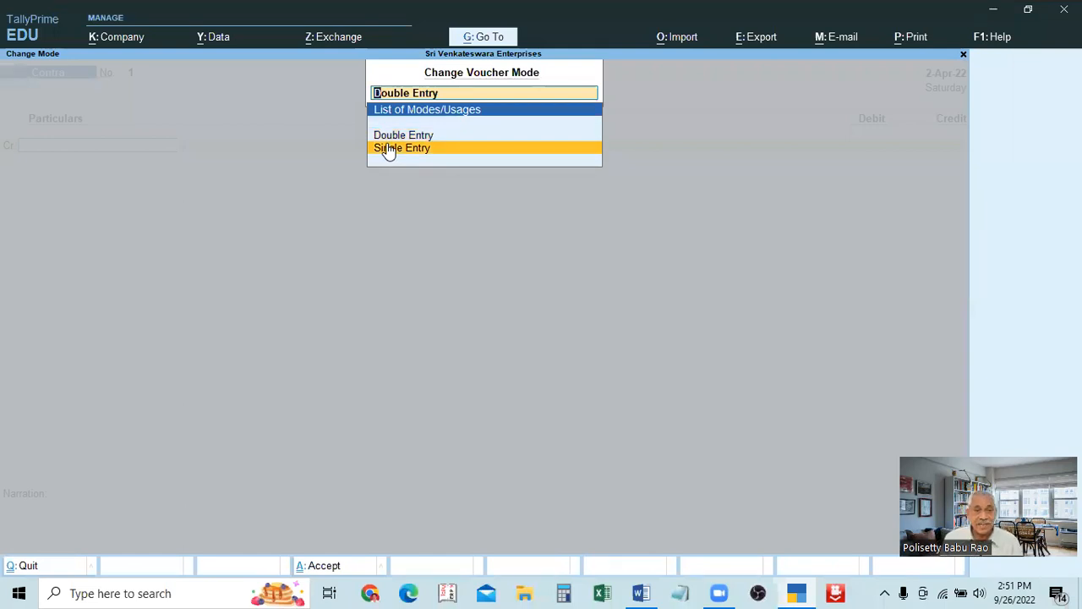
{"action": "key", "text": "Up"}
{"action": "key", "text": "Return"}
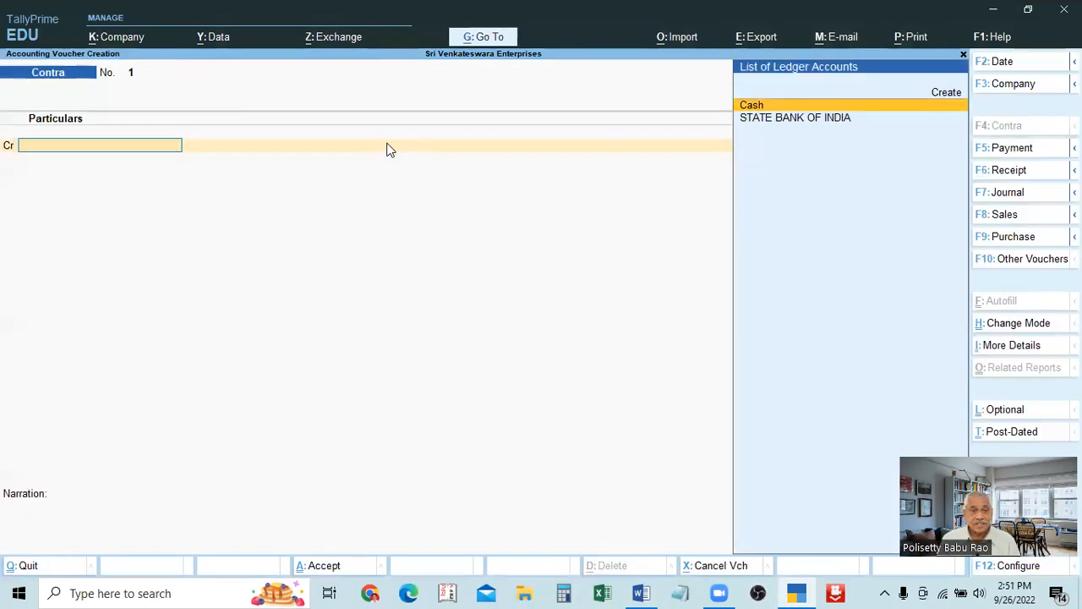